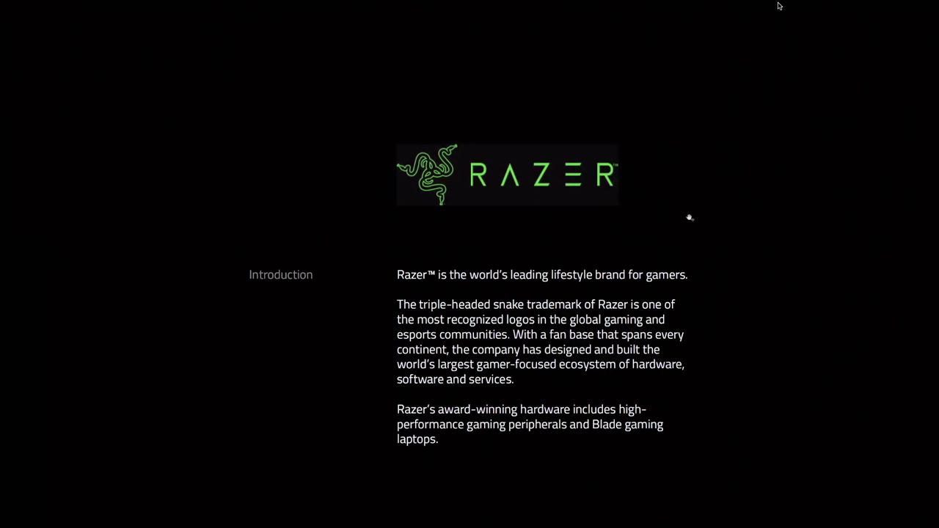
- Scroll down to the 'What I like / What I think can be improved' presentation page
scroll(692, 219, "down", 10)
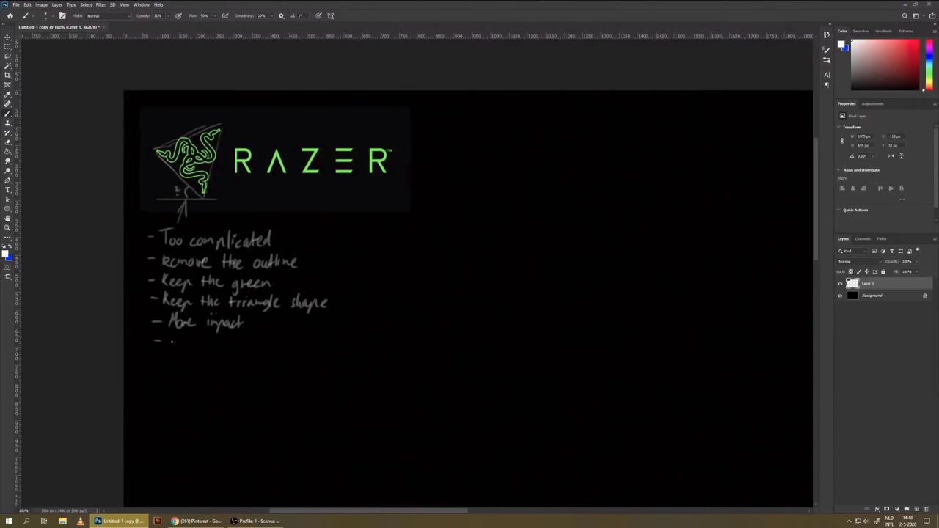
- Handwrite critique notes: try geometric shapes, bolder font, use white, and the Λ and Ξ letters
left_click_drag(178, 342, 302, 339)
left_click_drag(235, 174, 387, 174)
mouse_move(396, 195)
left_mouse_down()
mouse_move(384, 185)
mouse_move(422, 192)
left_mouse_up()
left_click_drag(432, 189, 524, 189)
left_click_drag(418, 208, 428, 208)
left_click_drag(434, 207, 477, 207)
left_click_drag(421, 225, 475, 232)
key("ctrl+minus")
- On a new layer, sketch an S-shaped snake and rotate two copies into a three-armed swirl
key("ctrl+shift+alt+n")
left_click(839, 295)
mouse_move(359, 253)
left_mouse_down()
mouse_move(387, 256)
mouse_move(383, 267)
left_mouse_up()
mouse_move(436, 217)
left_mouse_down()
mouse_move(419, 256)
mouse_move(371, 242)
mouse_move(344, 264)
mouse_move(337, 253)
left_mouse_up()
key("ctrl+j")
key("ctrl+t")
left_click_drag(520, 248, 470, 245)
key("Return")
key("ctrl+j")
key("ctrl+t")
left_click_drag(461, 379, 790, 316)
key("Return")
- Merge and shrink the swirl beside the notes, then place a copy right with a redrawn centre loop
key("ctrl+e")
key("ctrl+t")
left_click_drag(524, 366, 465, 328)
key("Return")
left_click(840, 295)
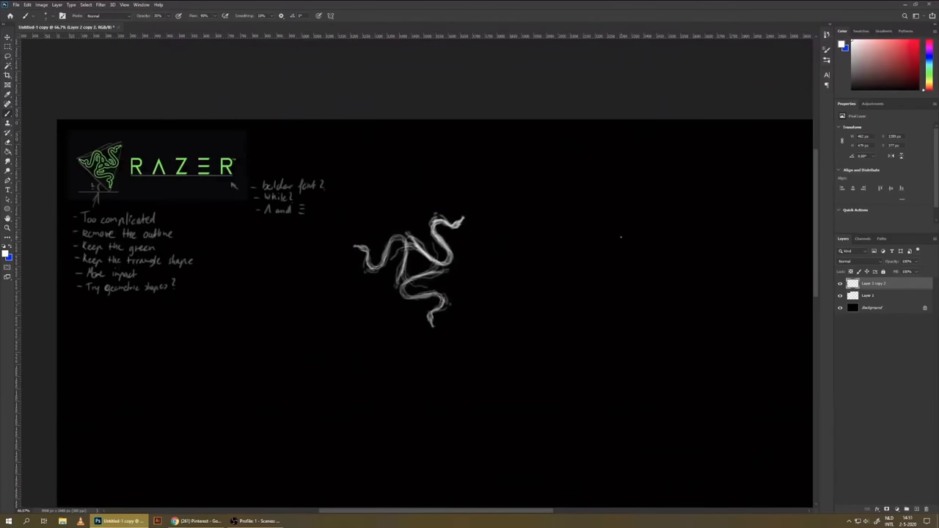
mouse_move(409, 270)
left_mouse_down()
mouse_move(553, 270)
mouse_move(564, 242)
left_mouse_up()
mouse_move(546, 283)
left_mouse_down()
mouse_move(580, 260)
mouse_move(552, 242)
mouse_move(578, 302)
left_mouse_up()
- Duplicate and rotate the right swirl, then annotate it with an arrow and 'Middle is too complicated'
key("ctrl+j")
key("ctrl+t")
key("Return")
key("ctrl+e")
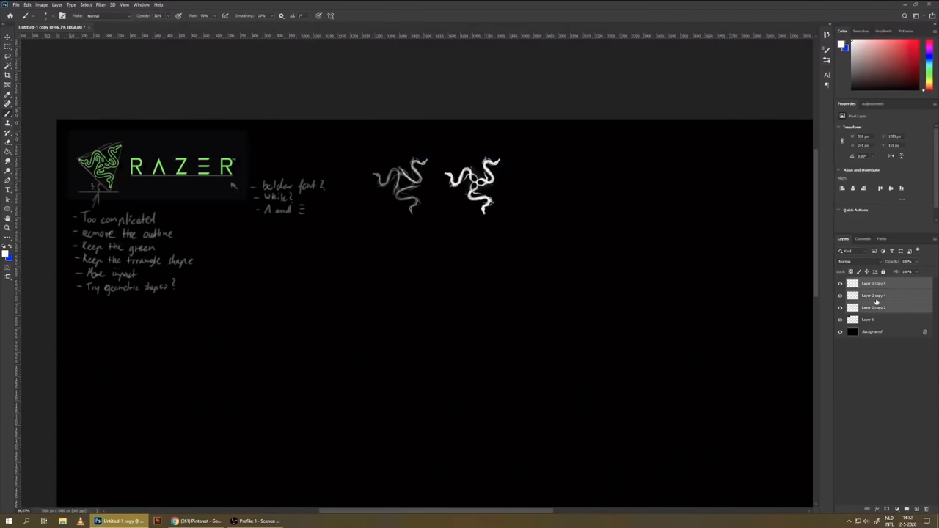
scroll(440, 256, "up", 3)
left_click_drag(417, 249, 415, 270)
left_click_drag(438, 273, 456, 272)
mouse_move(463, 258)
left_mouse_down()
mouse_move(463, 271)
mouse_move(528, 256)
left_mouse_up()
- Cross out the left swirl with two diagonal lines and write a note beneath it
scroll(511, 264, "down", 3)
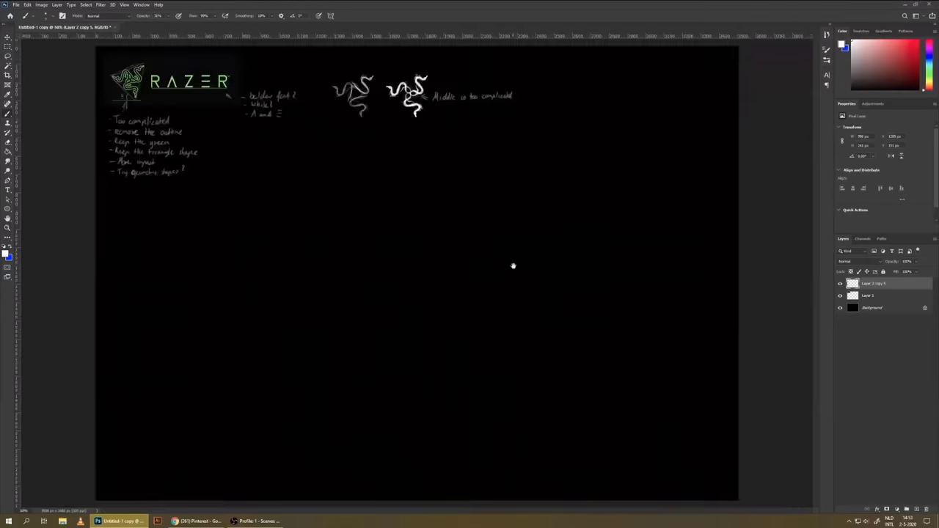
scroll(511, 264, "up", 3)
left_click_drag(388, 233, 470, 283)
left_click_drag(426, 254, 384, 285)
left_click_drag(317, 294, 367, 314)
left_click_drag(377, 305, 399, 314)
left_click_drag(412, 297, 441, 314)
left_click_drag(454, 304, 470, 314)
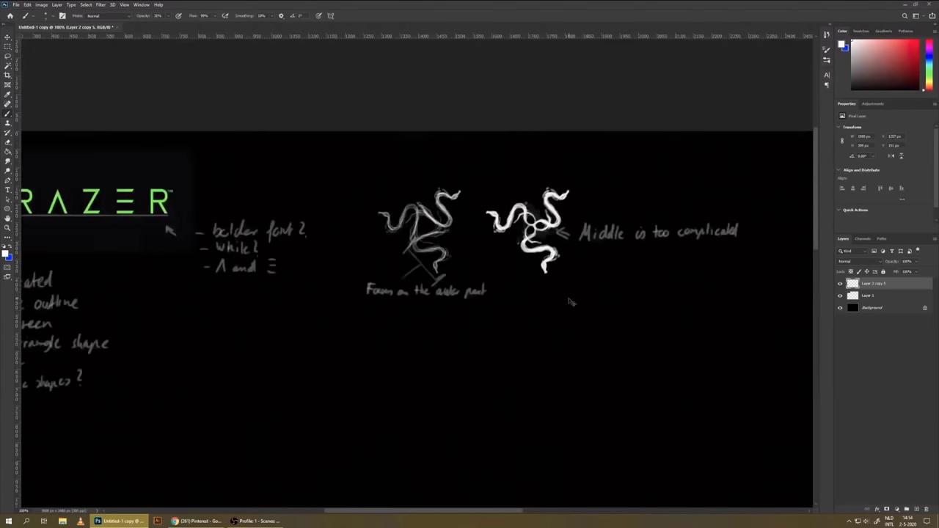
- Add a new empty layer and zoom in for the next snake variation
key("ctrl+shift+alt+n")
key("ctrl+plus")
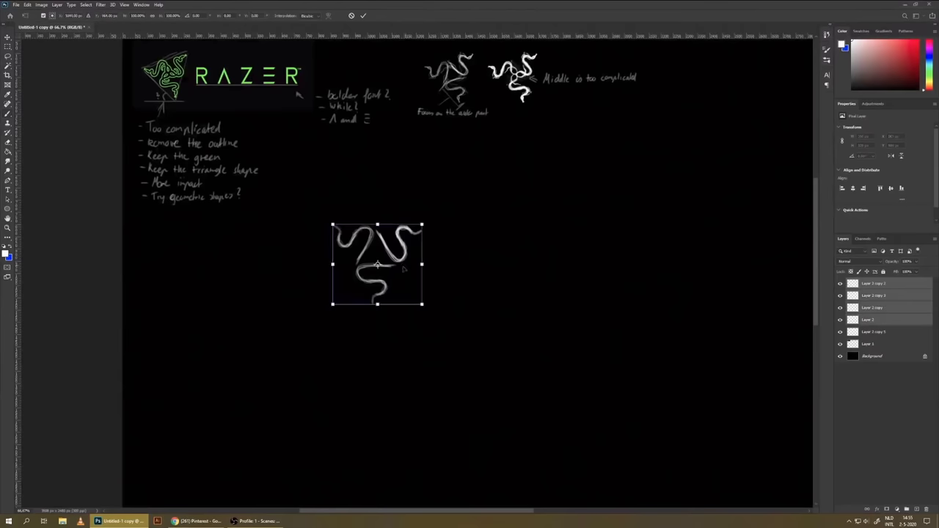
key("Return")
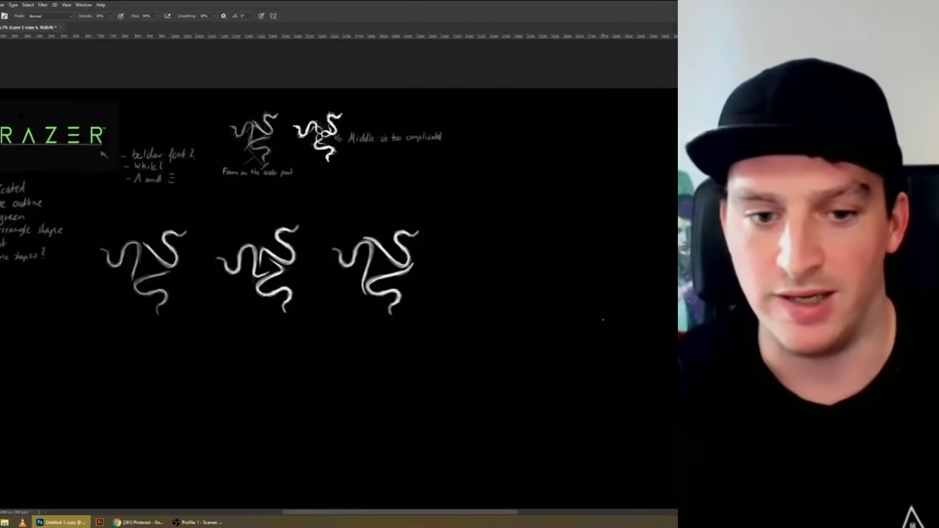
- Draw an arch-shaped snake stroke below the notes, then narrow and rotate it
left_click_drag(291, 330, 301, 305)
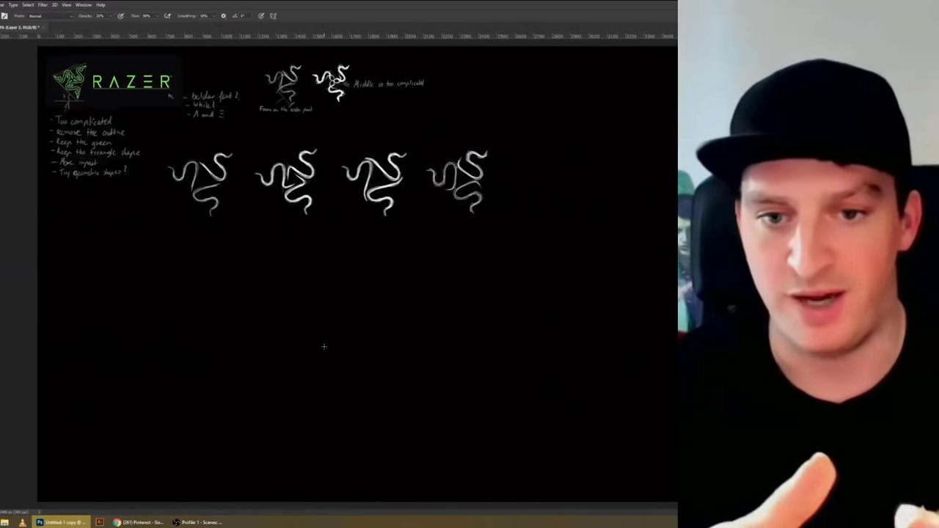
mouse_move(318, 348)
left_mouse_down()
mouse_move(328, 349)
mouse_move(350, 308)
mouse_move(358, 363)
left_mouse_up()
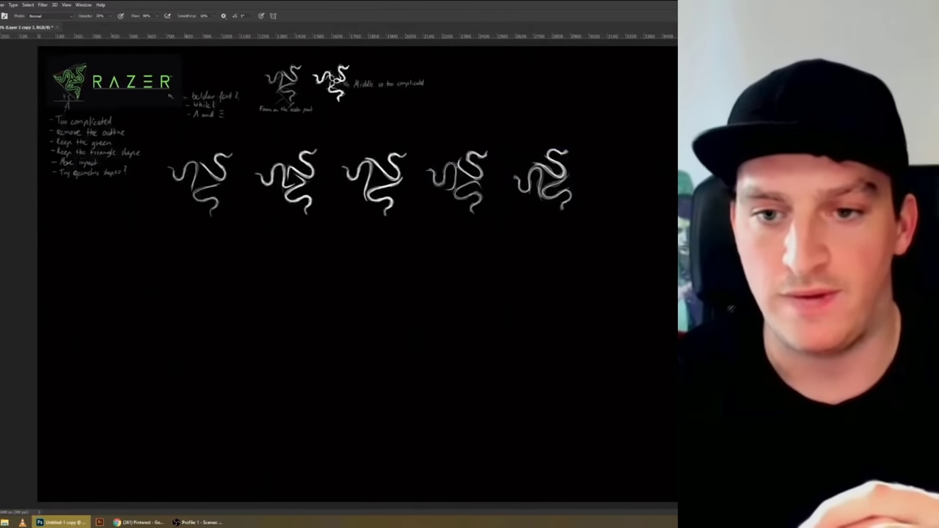
key("ctrl+t")
left_click_drag(315, 323, 266, 438)
key("ctrl+plus")
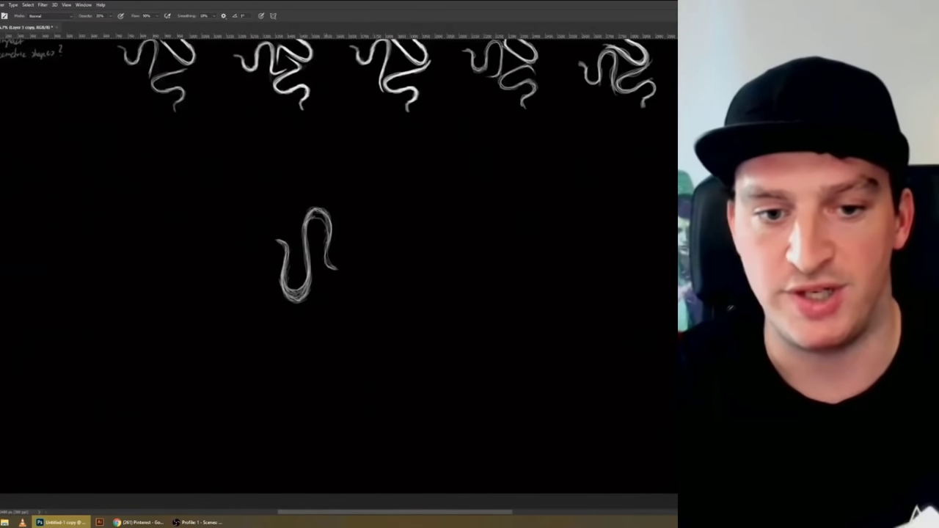
- Rotate copies into a three-armed logo, shrink it, and move it to the end of the row
key("ctrl+j")
key("ctrl+t")
left_click_drag(345, 184, 440, 231)
key("Return")
key("ctrl+0")
key("ctrl+t")
left_click_drag(341, 301, 630, 182)
left_click_drag(686, 124, 659, 148)
- Draw a hooked snake stroke below the row and rotate two copies into a three-armed symbol
mouse_move(242, 351)
left_mouse_down()
mouse_move(253, 309)
mouse_move(219, 328)
left_mouse_up()
key("ctrl+j")
key("ctrl+t")
left_click_drag(338, 308, 337, 345)
key("Return")
key("ctrl+j")
key("ctrl+t")
left_click_drag(315, 293, 293, 359)
key("Return")
- Zoom in on the new symbol, cancel an extra rotated copy, and zoom back out
key("ctrl+plus")
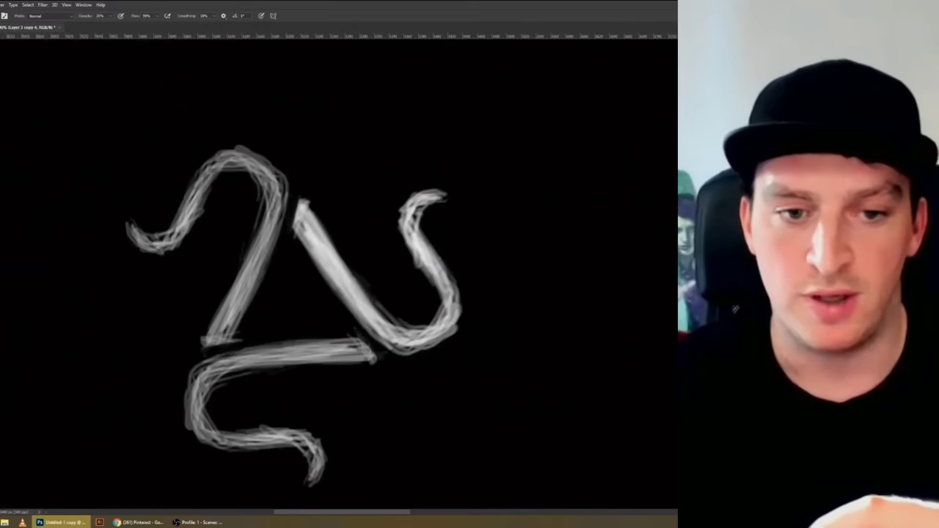
key("ctrl+j")
key("ctrl+t")
key("Escape")
key("ctrl+minus")
key("ctrl+minus")
key("ctrl+minus")
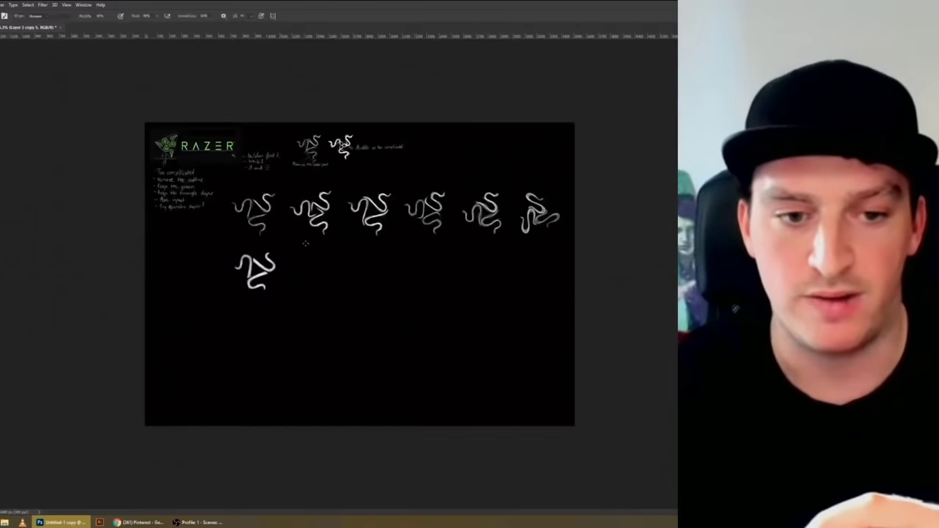
- Brush a short curled snake stroke and repeat rotated copies into a three-armed symbol
key("b")
left_click_drag(326, 334, 316, 339)
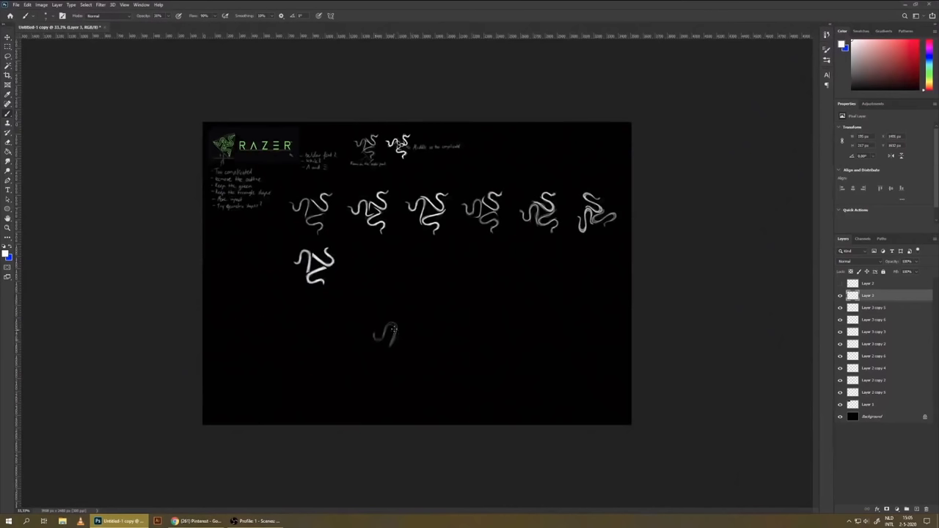
key("ctrl+plus")
key("ctrl+plus")
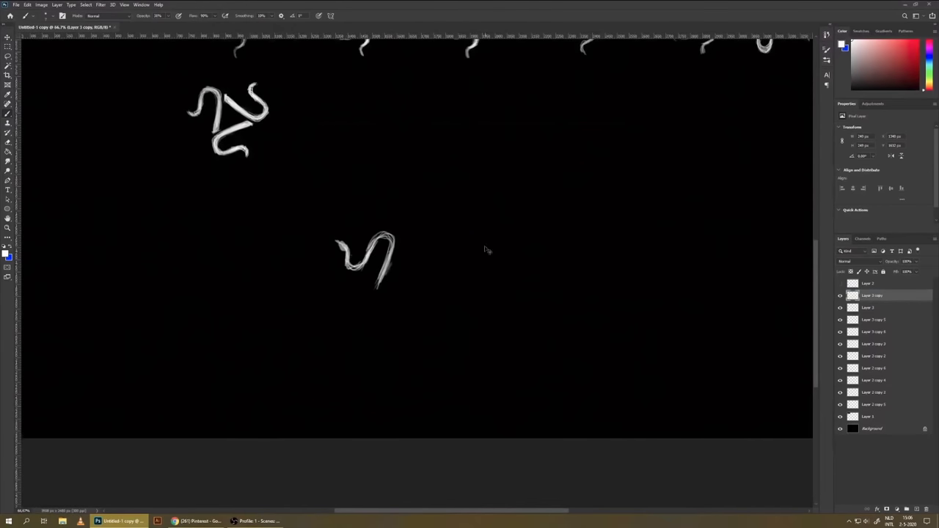
key("ctrl+alt+t")
left_click_drag(366, 260, 416, 290)
key("ctrl+shift+alt+t")
key("ctrl+shift+alt+t")
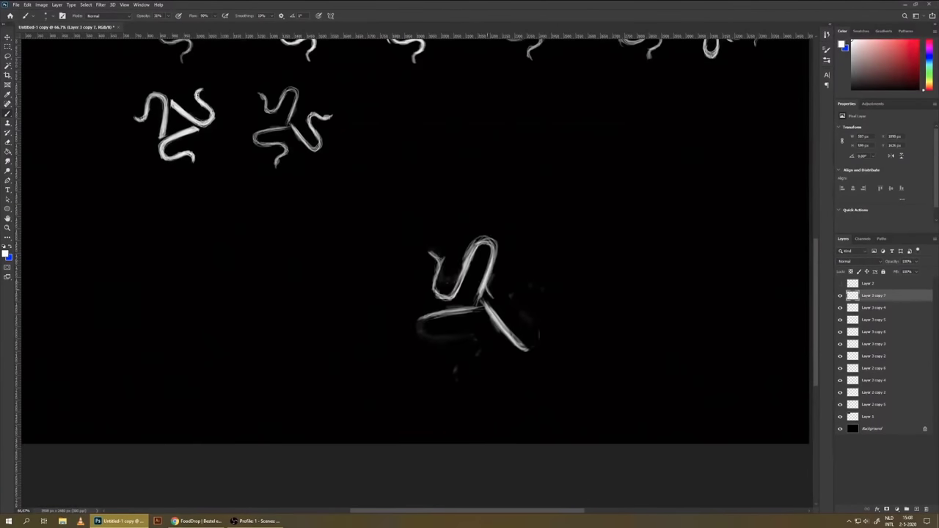
- Build a bold S-shaped three-armed logo from repeated rotated copies to close the second row
key("ctrl+shift+alt+t")
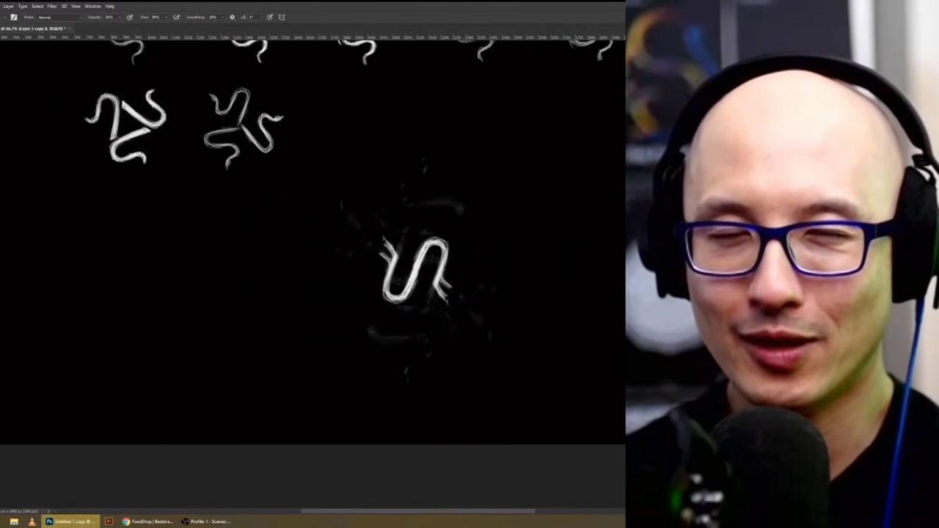
key("ctrl+shift+alt+t")
key("ctrl+shift+alt+t")
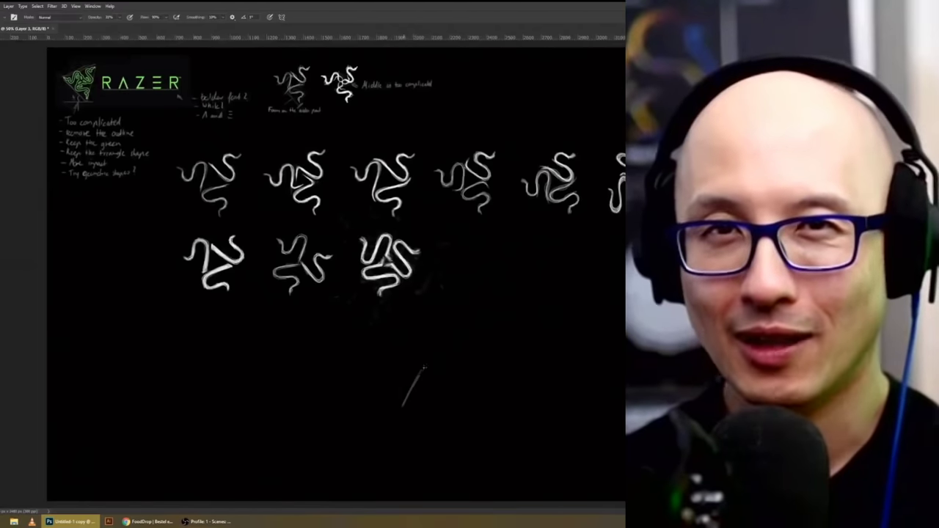
scroll(396, 387, "up", 2)
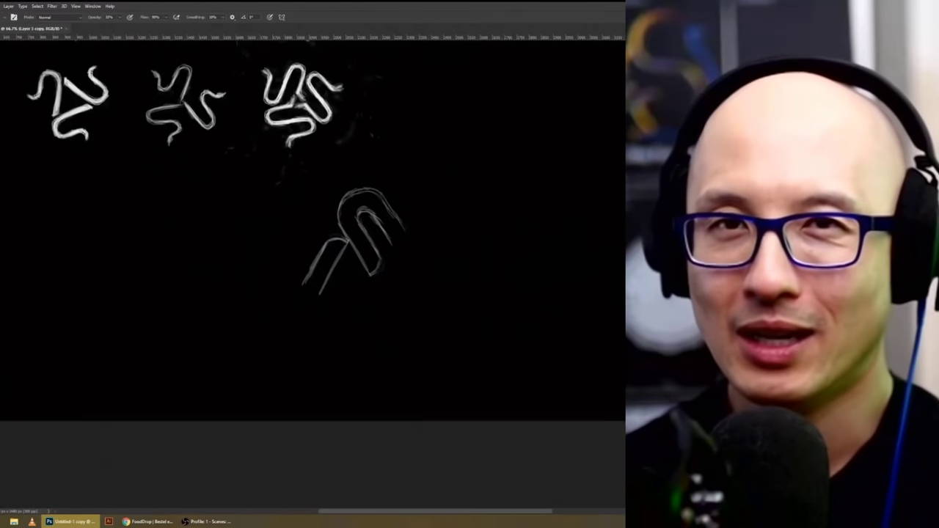
key("ctrl+shift+alt+t")
key("ctrl+shift+alt+t")
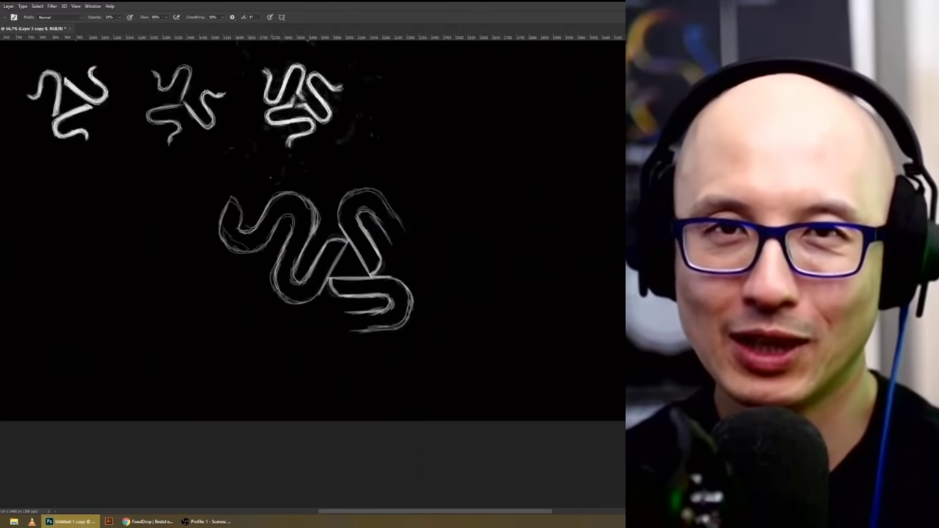
key("ctrl+shift+alt+t")
key("ctrl+shift+alt+t")
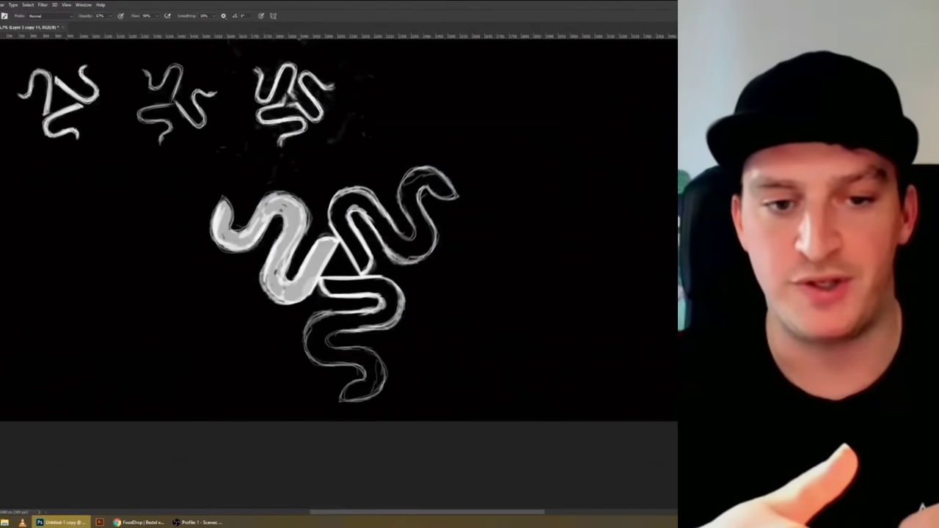
key("ctrl+shift+alt+t")
key("ctrl+shift+alt+t")
key("ctrl+0")
key("Return")
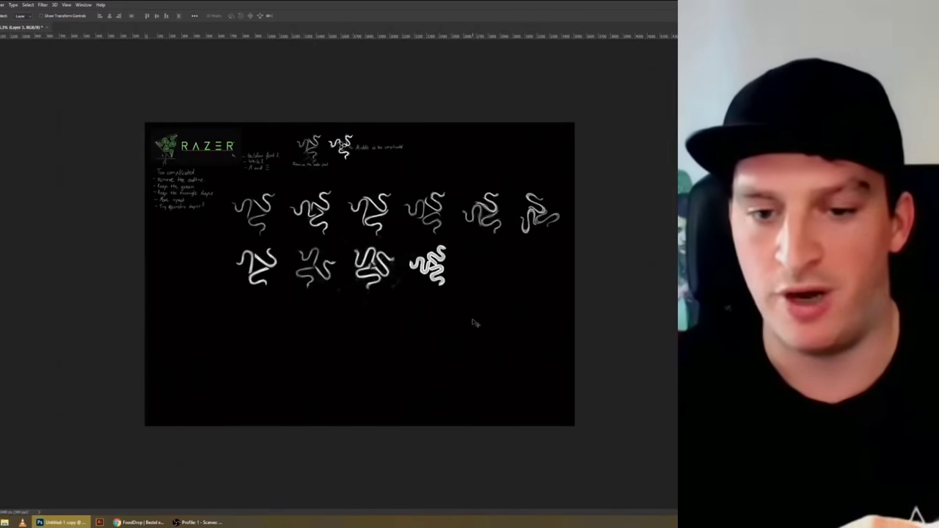
- Enlarge, rotate and move a copy of the hook stroke into a wave shape
scroll(359, 275, "up", 3)
scroll(360, 276, "down", 1)
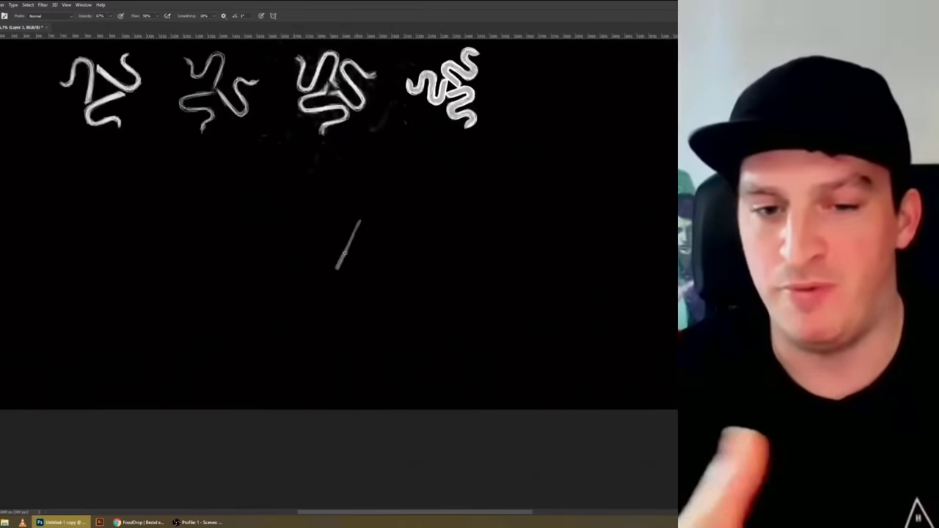
key("ctrl+t")
left_click_drag(367, 250, 378, 236)
left_click_drag(396, 278, 373, 345)
left_click_drag(353, 242, 411, 242)
key("Return")
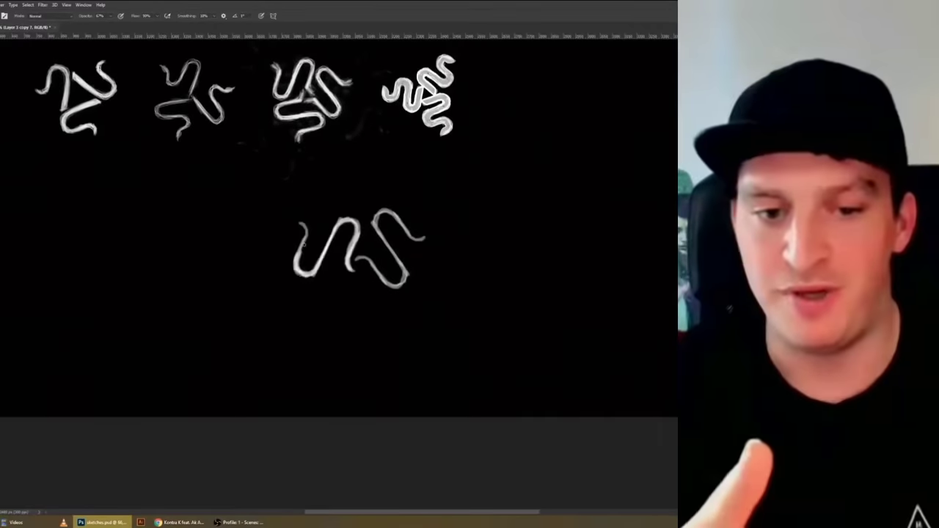
- Duplicate the stroke and rotate the copy into place below the wave
key("ctrl+j")
key("ctrl+t")
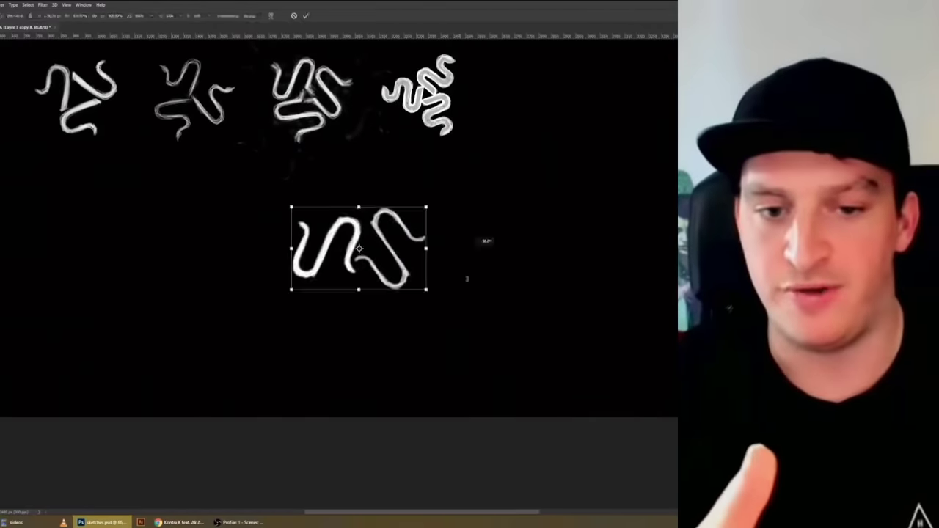
left_click_drag(325, 332, 366, 345)
key("Return")
scroll(360, 276, "down", 3)
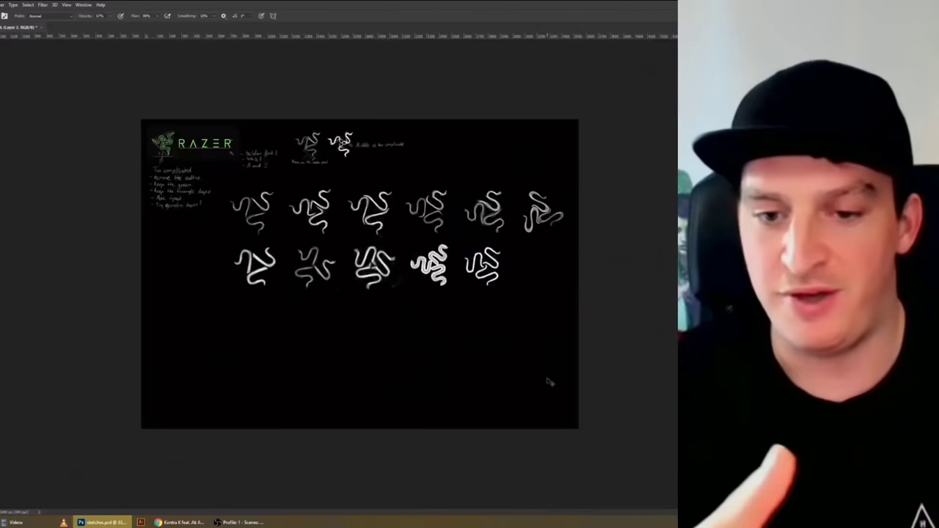
scroll(549, 381, "up", 4)
scroll(453, 322, "up", 3)
scroll(490, 192, "right", 2)
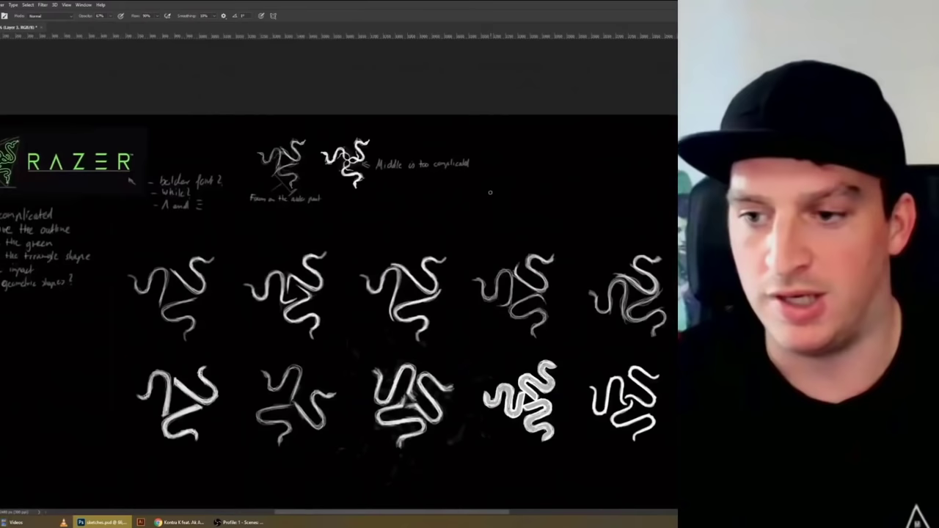
- Add another rotated copy, then select part of the symbol and rotate it
key("ctrl+j")
key("ctrl+t")
left_click_drag(506, 205, 516, 190)
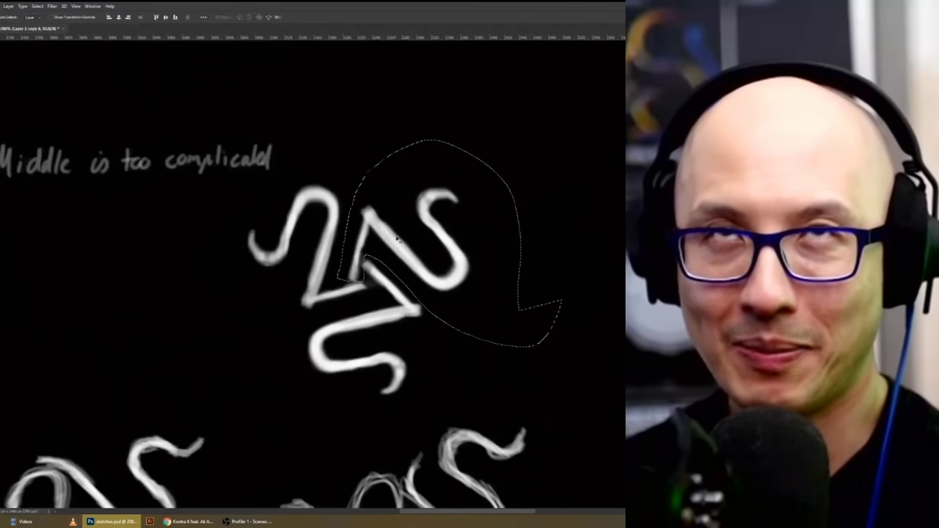
left_click_drag(293, 325, 457, 388)
key("ctrl+t")
left_click_drag(462, 345, 440, 300)
key("Return")
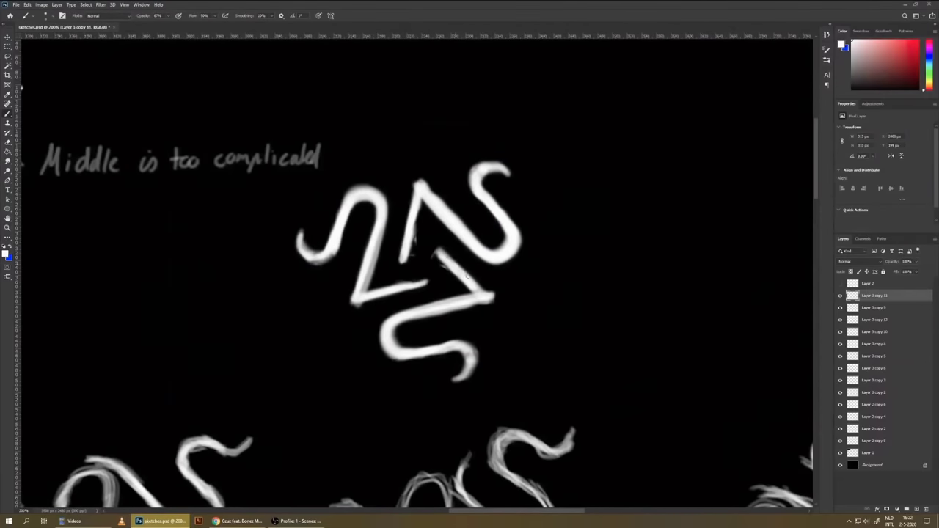
- Move the finished wave logo to the end of the second row of sketches
key("ctrl+minus")
key("ctrl+minus")
key("v")
mouse_move(449, 141)
left_mouse_down()
mouse_move(528, 171)
mouse_move(675, 343)
left_mouse_up()
key("ctrl+minus")
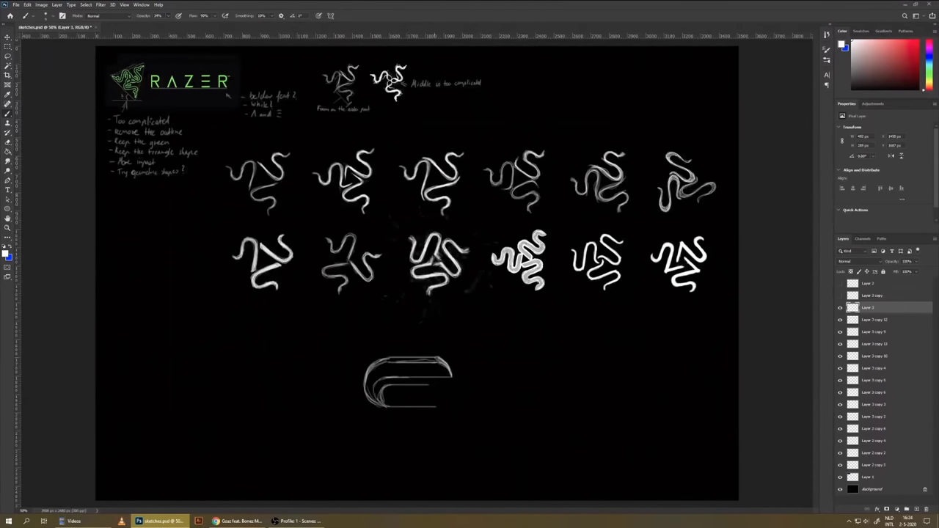
- Duplicate the C-shaped sketch, move the copy down and merge it into the sketch layer
key("v")
mouse_move(455, 367)
left_mouse_down()
mouse_move(465, 411)
mouse_move(414, 408)
mouse_move(400, 425)
left_mouse_up()
key("ctrl+e")
key("b")
- Duplicate the S sketch and rotate the copy down-right as the triangle's second arm
key("ctrl+j")
key("v")
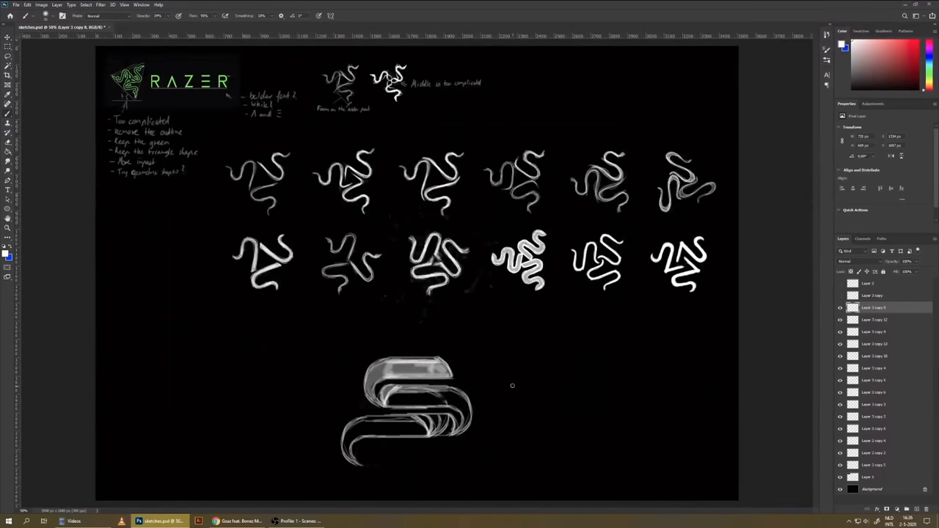
scroll(512, 385, "up", 1)
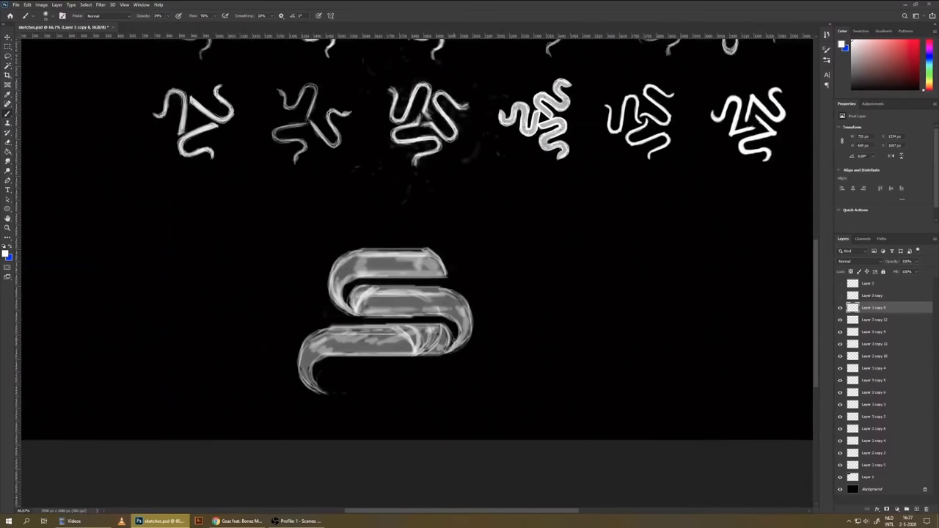
key("ctrl+j")
key("v")
scroll(388, 388, "down", 2)
left_click_drag(388, 388, 451, 409)
scroll(573, 256, "up", 2)
scroll(490, 230, "down", 1)
key("b")
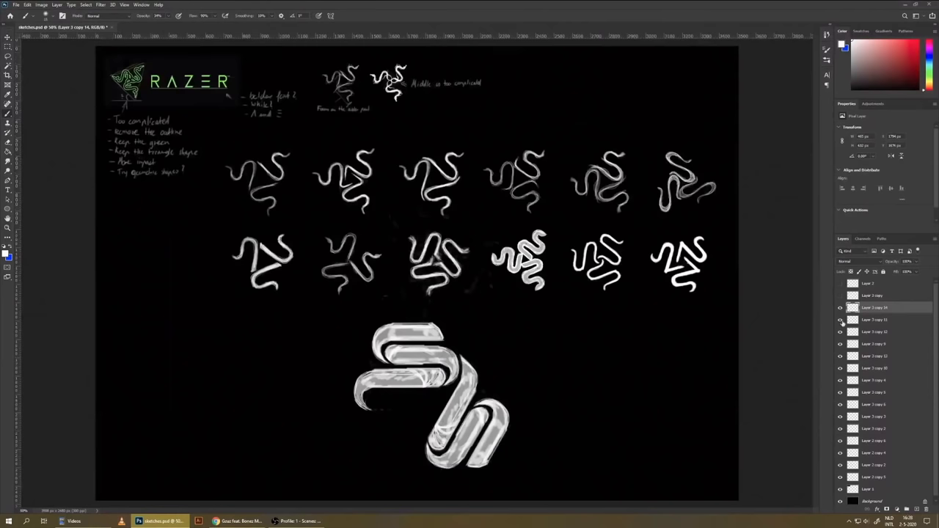
- Duplicate the S again and transform the new copy toward the triangle's third position
key("ctrl+j")
key("v")
key("ctrl+alt+shift+t")
scroll(433, 382, "down", 2)
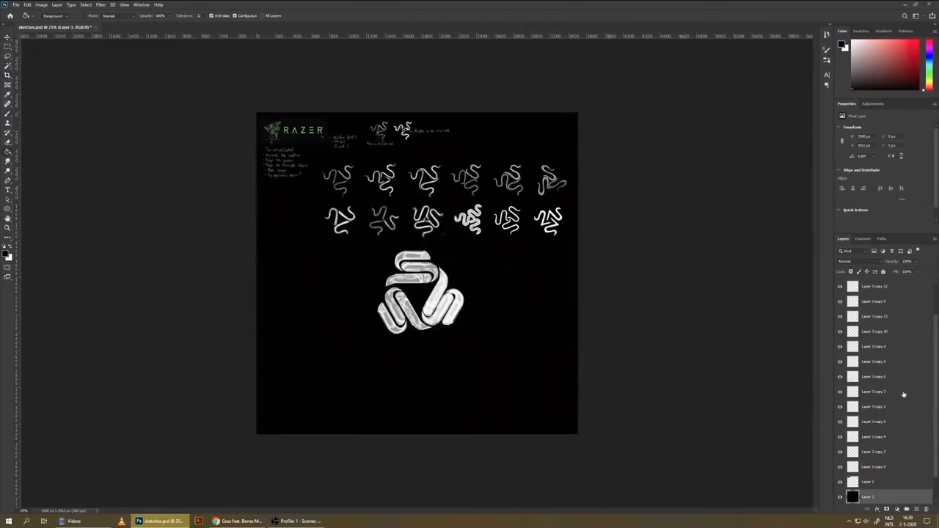
scroll(503, 355, "up", 3)
- Rotate another S copy into the triangle, then zoom in closely on the finished three-S logo
key("ctrl+j")
key("ctrl+t")
left_click_drag(541, 278, 565, 342)
key("Return")
scroll(651, 295, "down", 3)
key("ctrl+plus")
key("ctrl+plus")
key("ctrl+plus")
key("ctrl+plus")
key("ctrl+plus")
key("ctrl+plus")
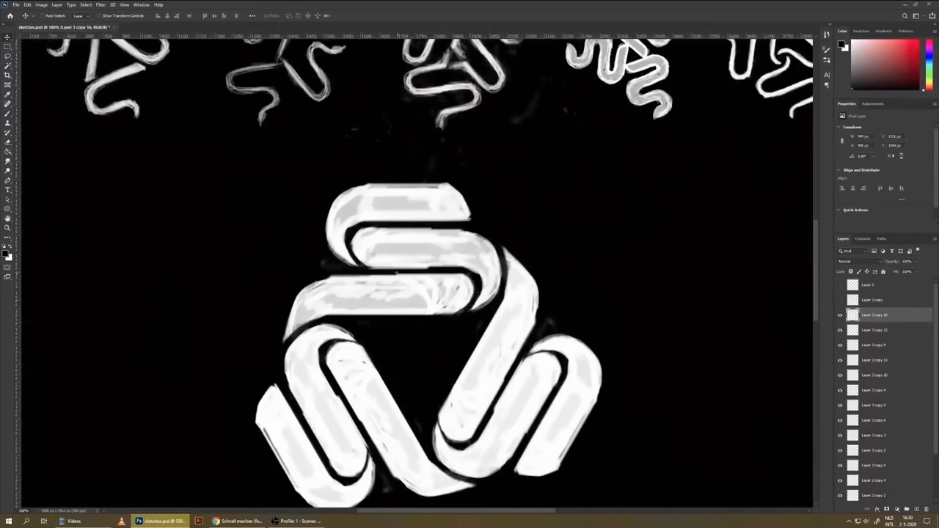
left_click_drag(499, 295, 515, 181)
key("ctrl+minus")
key("ctrl+minus")
key("ctrl+minus")
key("ctrl+minus")
key("ctrl+minus")
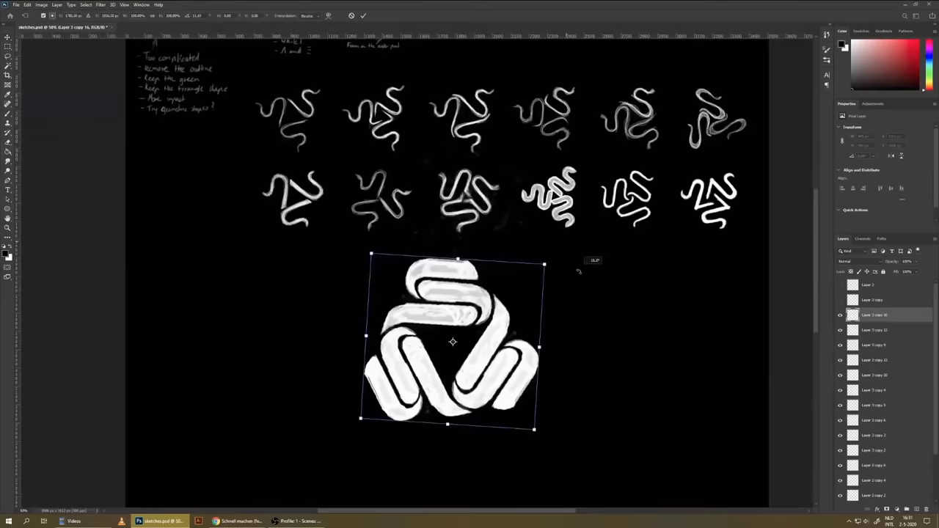
key("ctrl+plus")
key("ctrl+plus")
key("ctrl+plus")
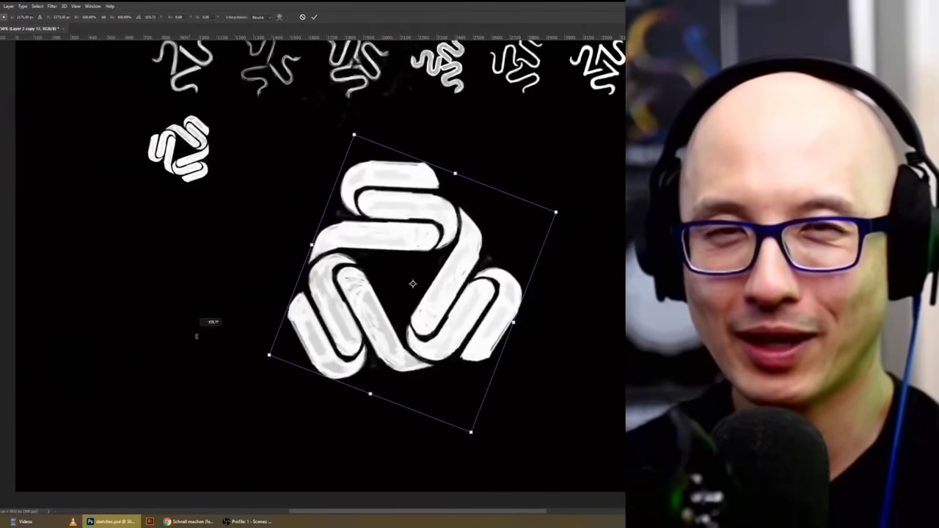
- Widen the bottom bar and pull the curve's top end down on the bars-and-curve shape
key("ctrl+plus")
key("ctrl+plus")
key("ctrl+plus")
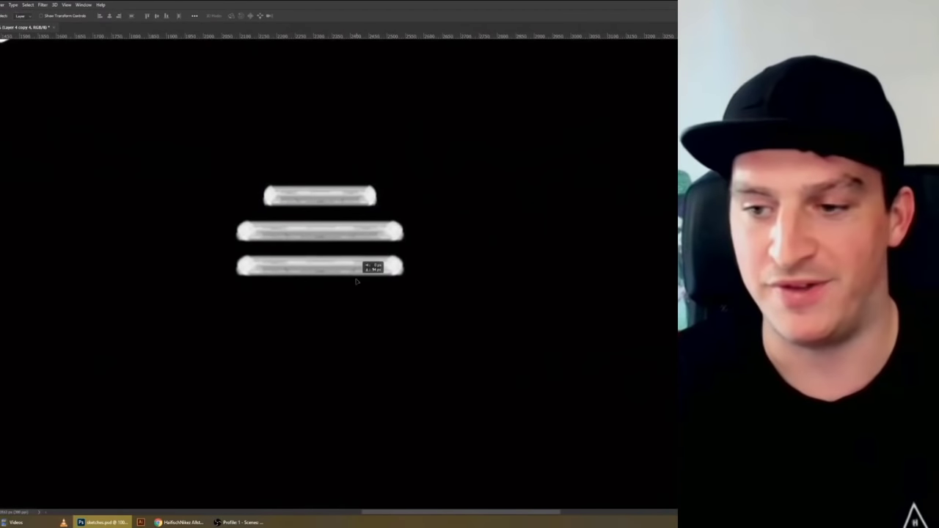
left_click_drag(404, 267, 438, 268)
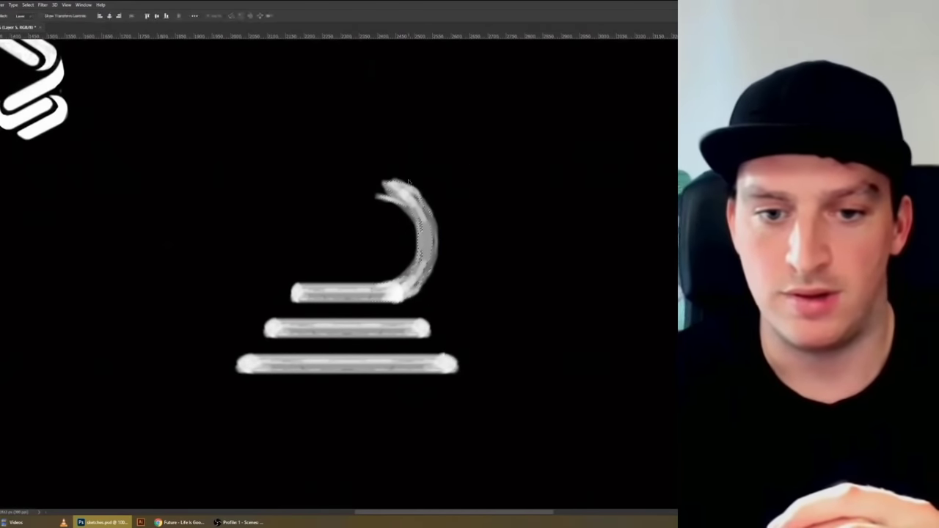
key("ctrl+t")
left_click_drag(408, 182, 408, 198)
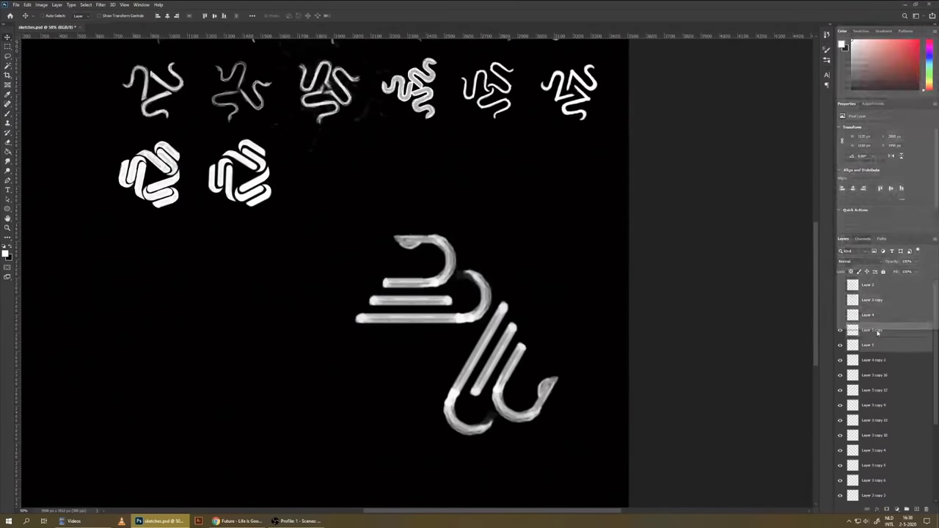
- Scale the new shape down and place it beside the row sketches
key("ctrl+t")
left_click_drag(550, 430, 492, 377)
left_click_drag(462, 325, 327, 173)
key("Return")
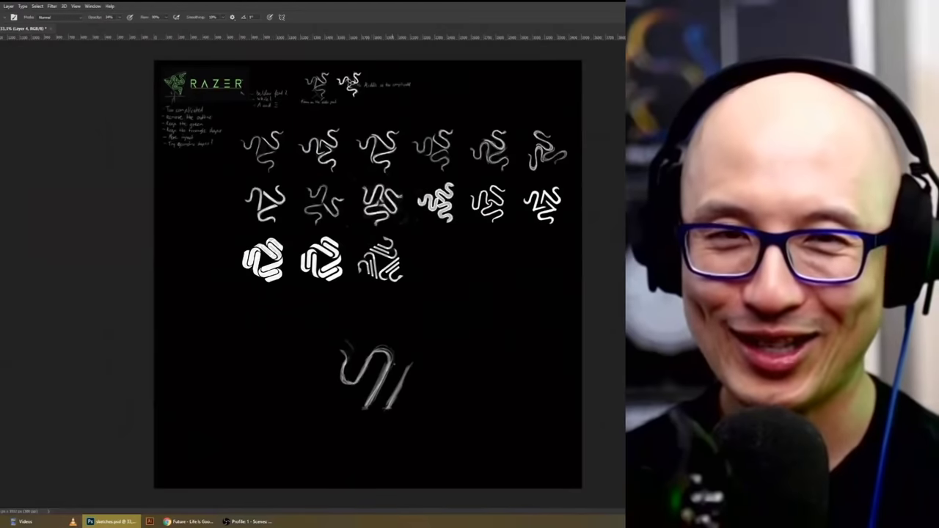
- Paint a bold stroke over the faint right line and add a rotated copy moved right
key("ctrl+plus")
key("ctrl+plus")
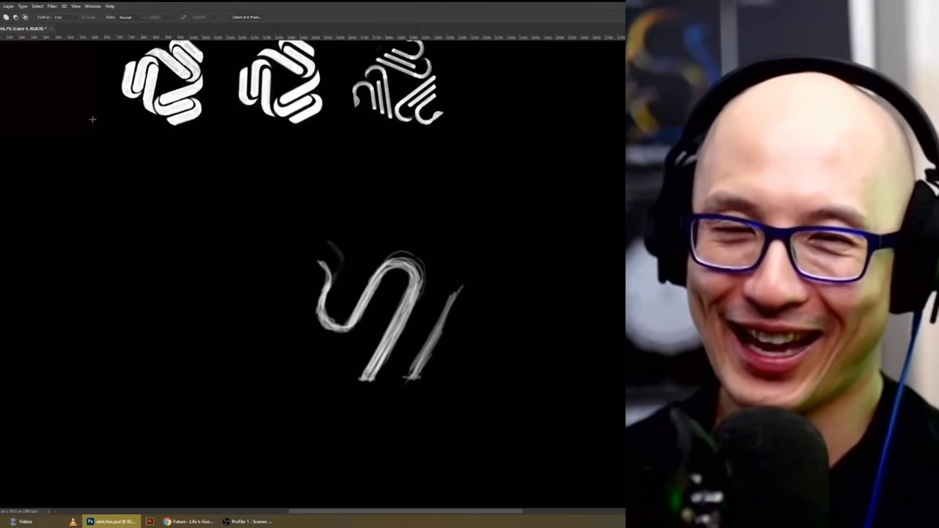
left_click_drag(458, 276, 411, 380)
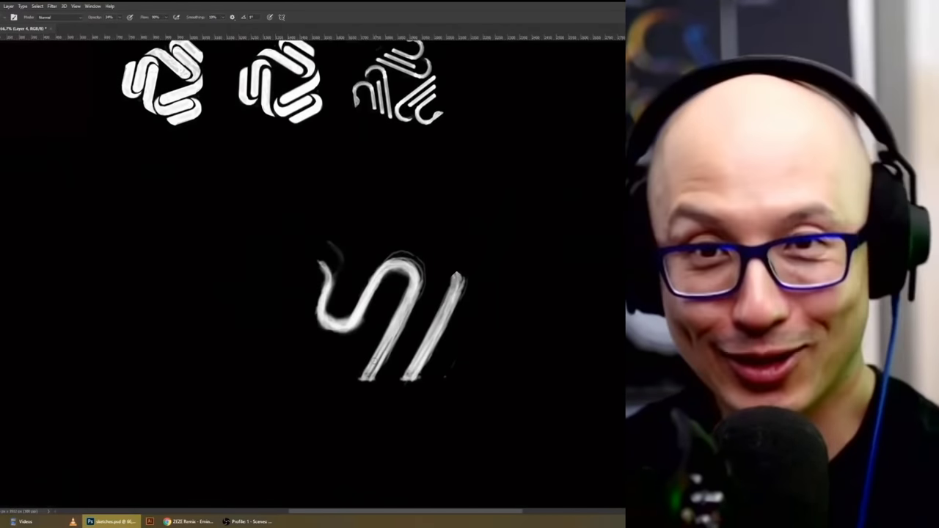
key("ctrl+j")
key("ctrl+t")
mouse_move(470, 367)
left_mouse_down()
mouse_move(560, 309)
mouse_move(528, 277)
left_mouse_up()
key("Return")
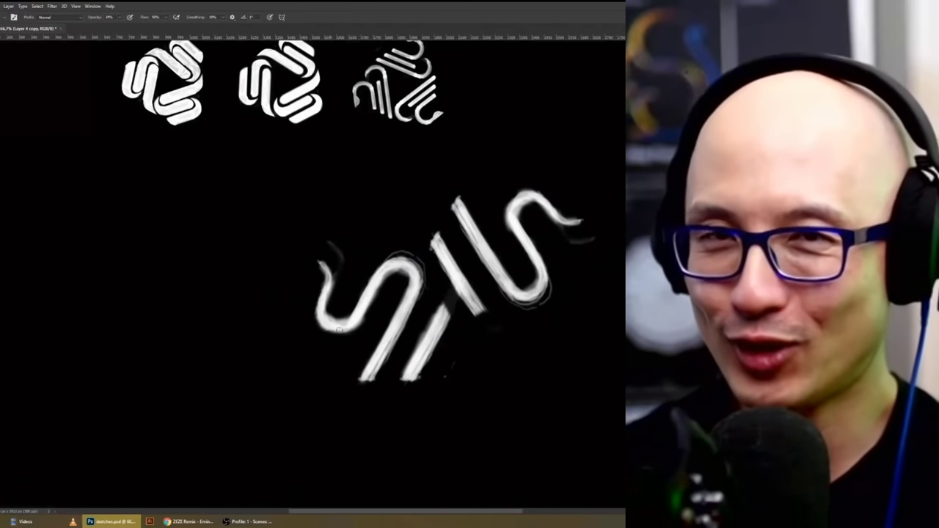
- Add another rotated copy of the sketch moved down-right, then clear the selection
key("ctrl+j")
key("ctrl+t")
left_click_drag(493, 202, 512, 181)
key("Return")
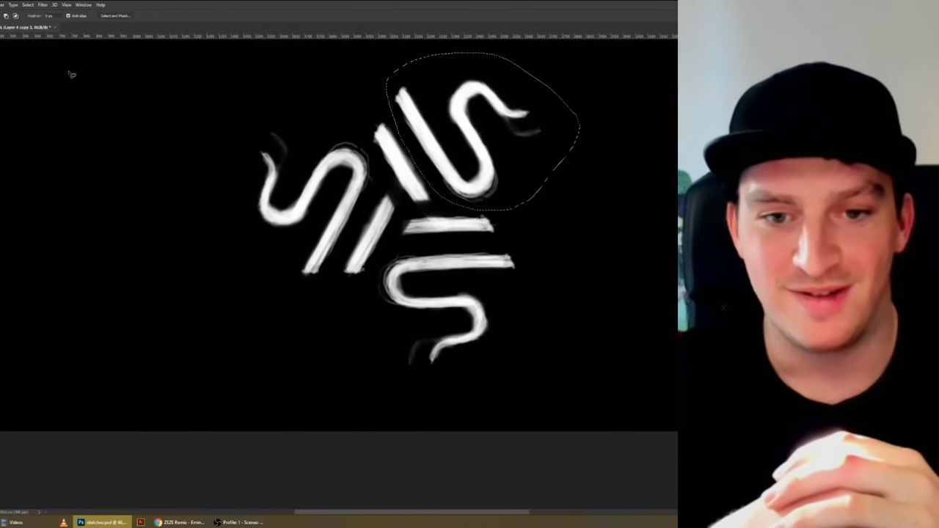
key("ctrl+d")
key("b")
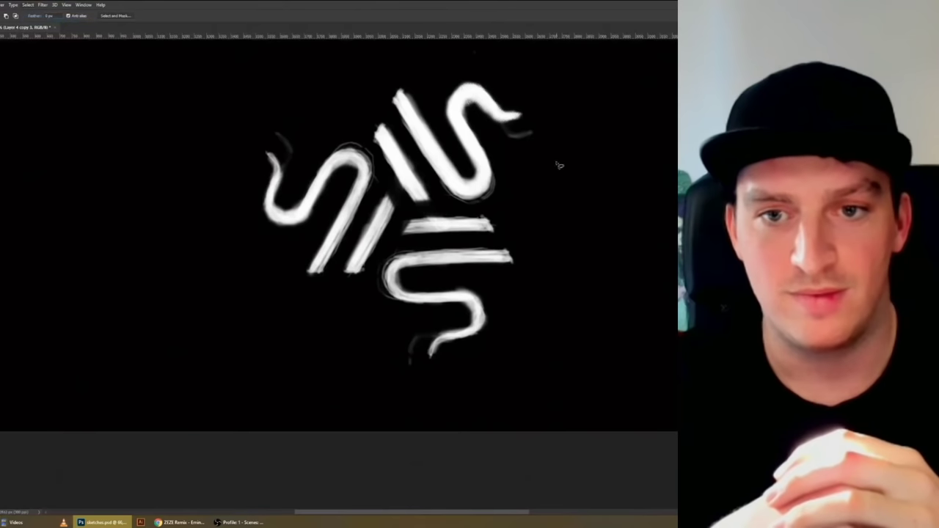
key("ctrl+t")
key("Return")
- Lasso the upper artwork, copy it to a new layer, and rotate it into position
key("l")
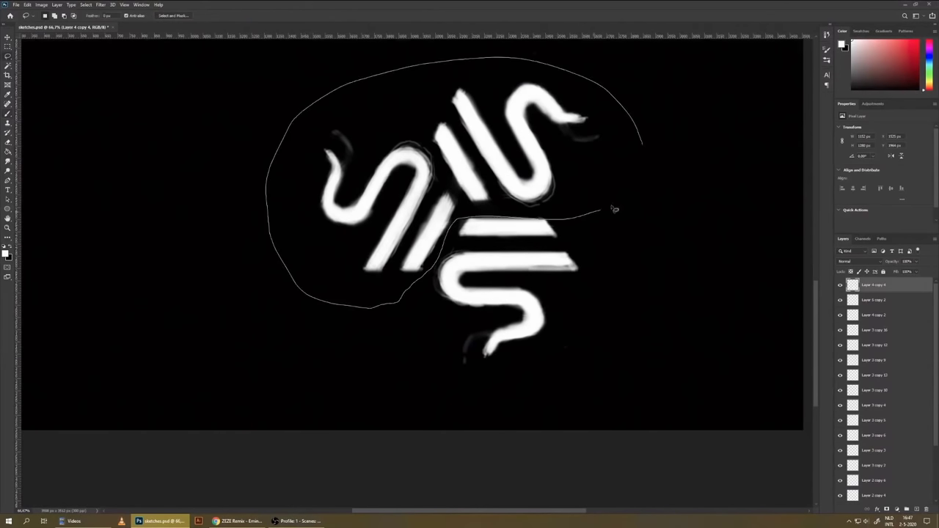
left_click_drag(613, 209, 638, 146)
key("ctrl+j")
key("ctrl+t")
left_click_drag(504, 203, 455, 210)
key("Return")
- Duplicate the artwork layer and rotate the copy into the three-part pattern
key("v")
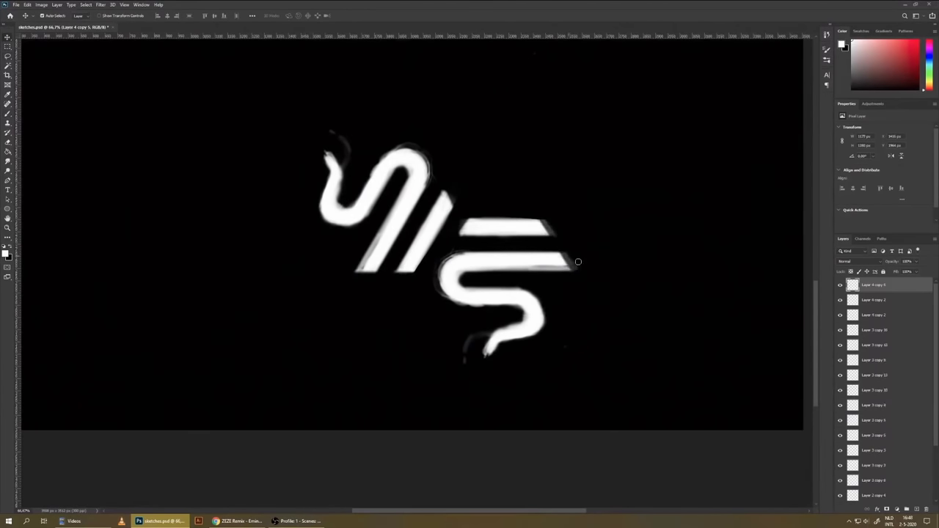
key("ctrl+j")
key("ctrl+t")
mouse_move(557, 345)
left_mouse_down()
mouse_move(518, 203)
mouse_move(531, 352)
mouse_move(524, 335)
mouse_move(462, 315)
left_mouse_up()
key("Return")
- Rotate and move a copy of the logo into the third row
right_click(865, 342)
left_click(480, 386)
scroll(421, 386, "down", 3)
scroll(509, 329, "up", 2)
left_click_drag(388, 418, 459, 252)
key("Return")
scroll(461, 255, "up", 6)
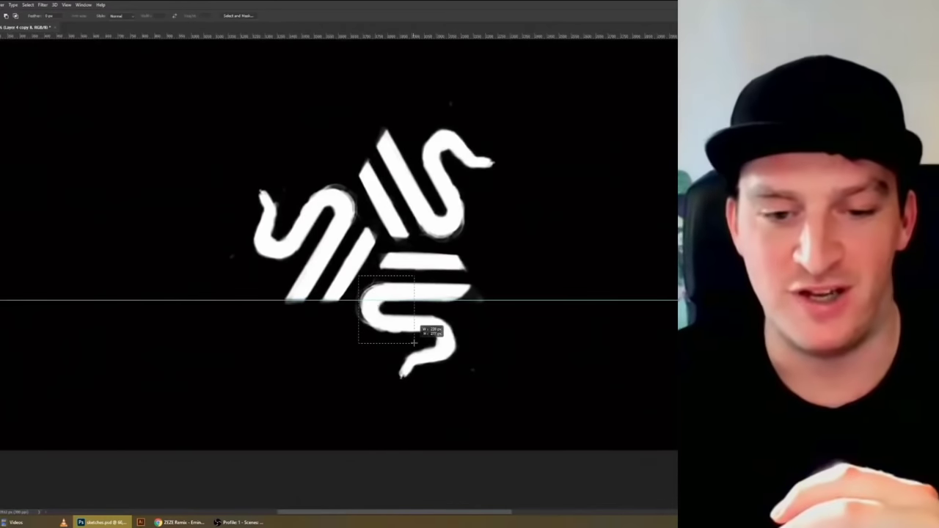
- Fill the gap with a copied hook piece, merge the pieces, and paint over the join
key("ctrl+j")
key("b")
key("ctrl+e")
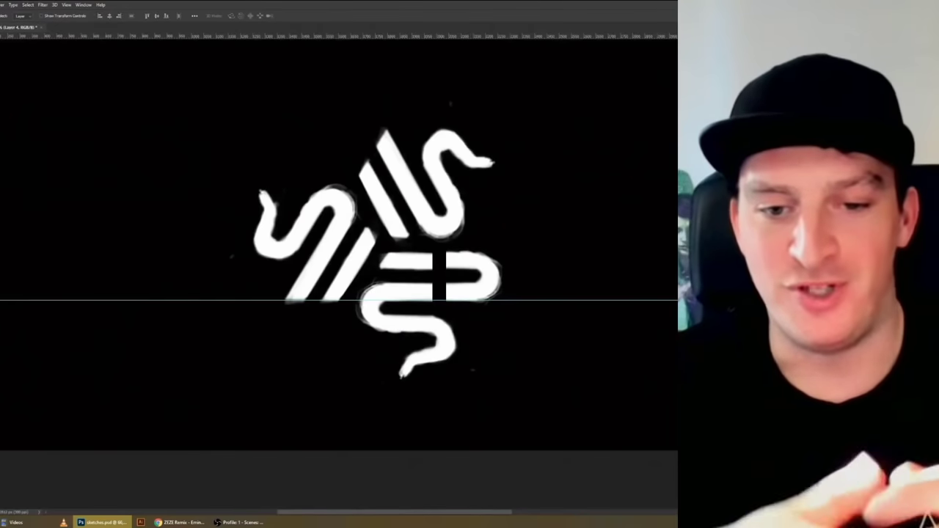
scroll(451, 411, "up", 2)
left_click_drag(471, 277, 472, 335)
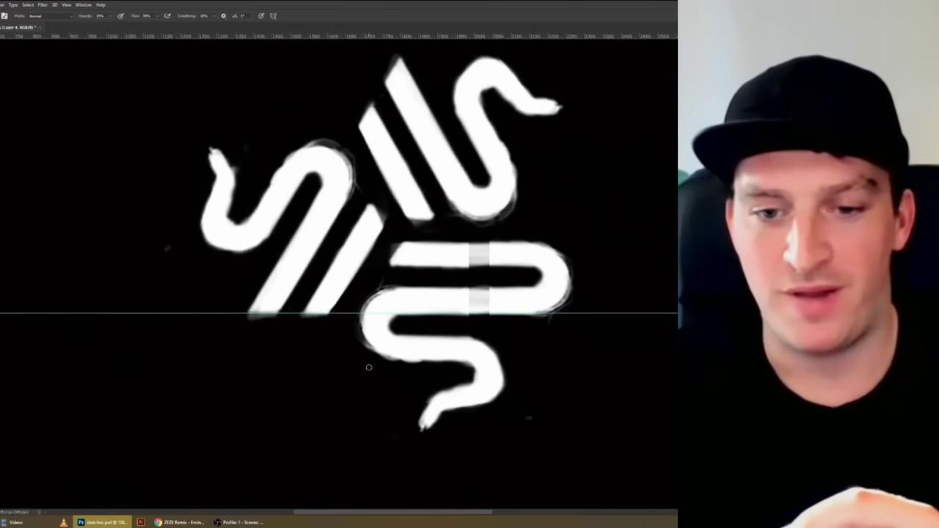
scroll(369, 367, "down", 2)
- Copy a selected logo piece to a new layer and move it above the lower S
left_click_drag(220, 154, 227, 157)
key("ctrl+j")
key("v")
left_click_drag(440, 220, 370, 216)
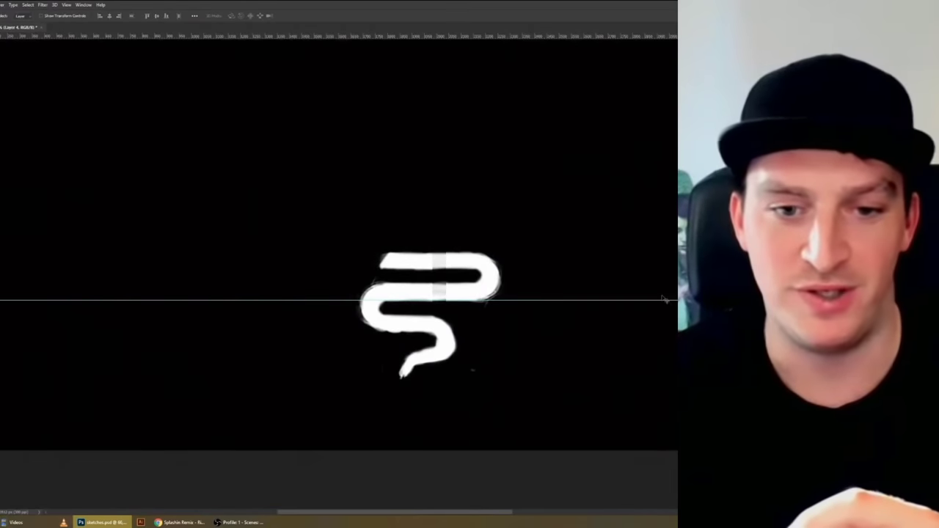
key("ctrl+0")
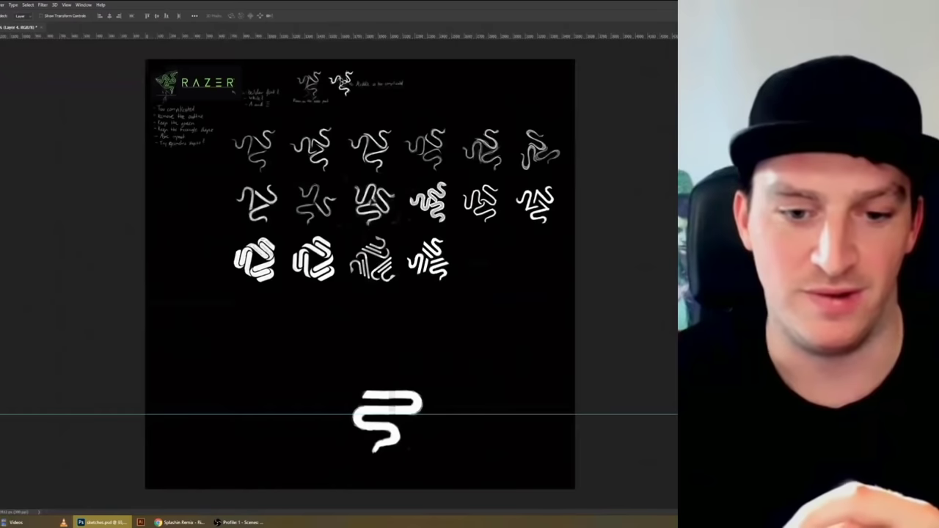
left_click_drag(605, 345, 359, 370)
- Scale the logo into row 3 and move a duplicate of the bottom logo
key("ctrl+t")
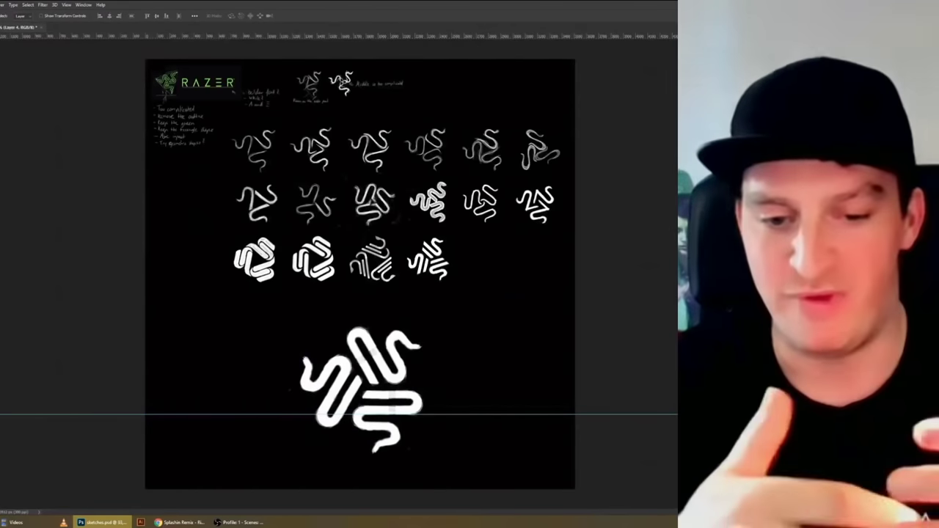
key("ctrl+plus")
key("Return")
key("ctrl+minus")
left_click_drag(359, 308, 399, 356)
- Scale the big logo and place it at row 3, column 6
key("ctrl+t")
key("ctrl+plus")
key("ctrl+t")
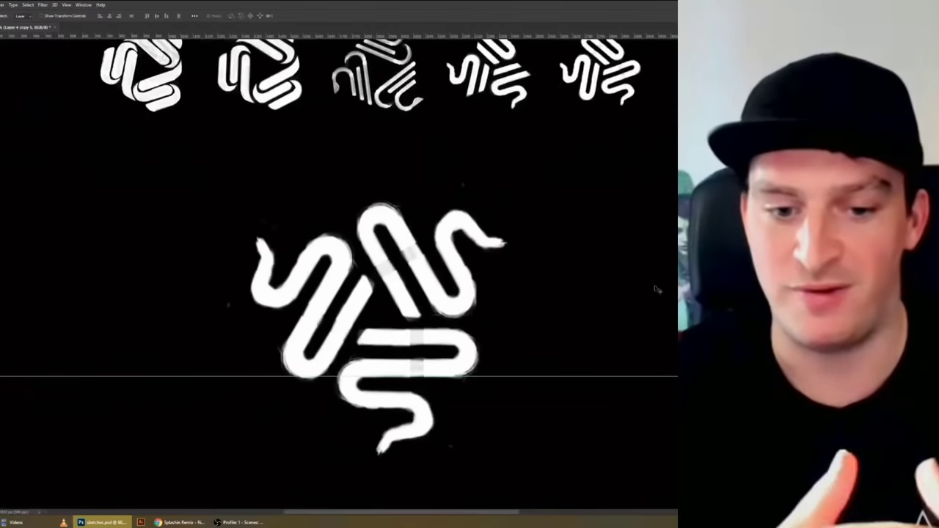
left_click_drag(368, 311, 662, 230)
key("Return")
key("ctrl+minus")
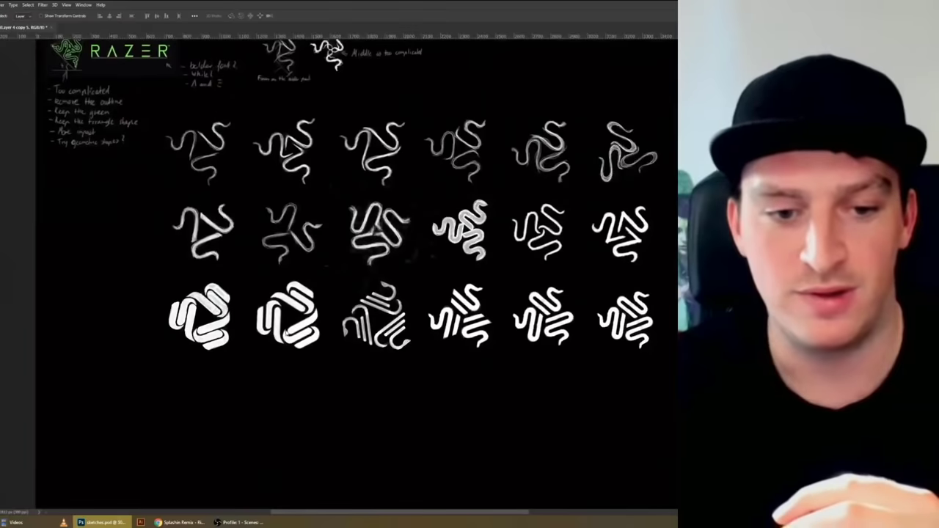
- Duplicate the arch stroke layer twice and transform the arch copy
key("ctrl+minus")
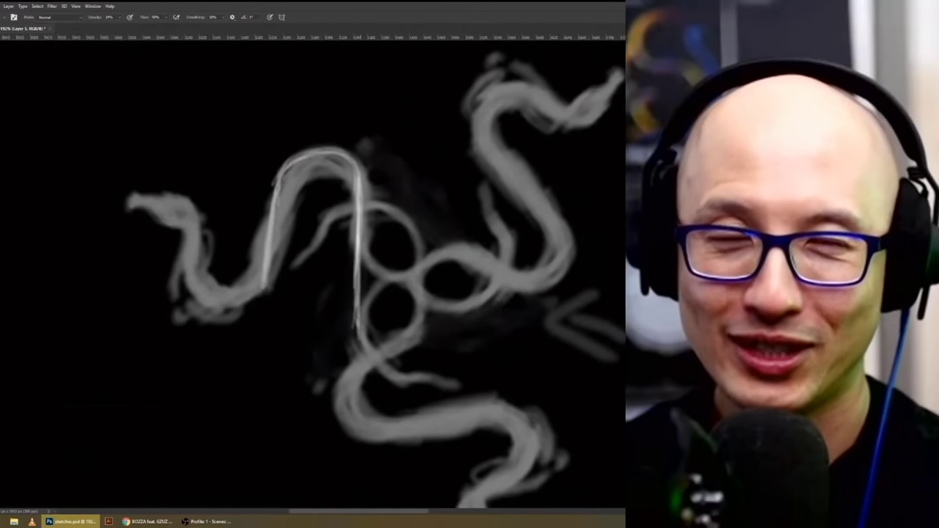
key("ctrl+j")
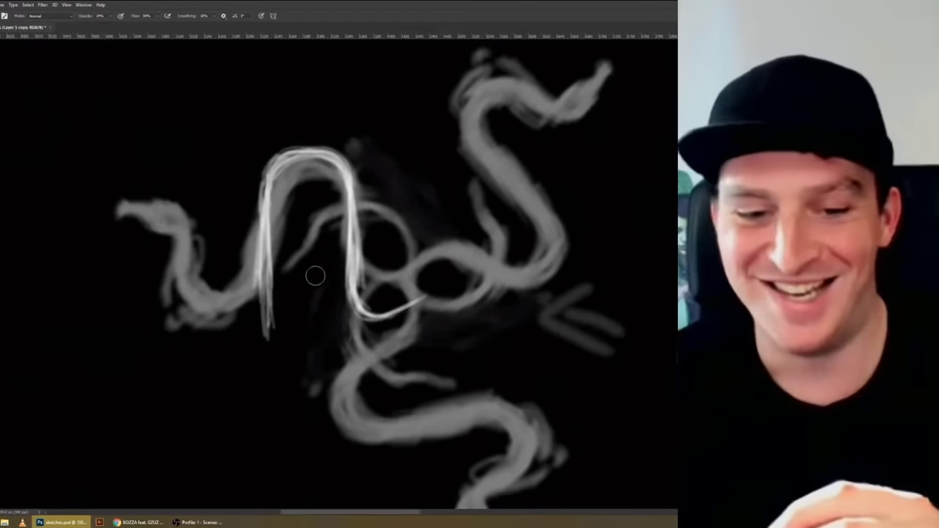
key("ctrl+j")
key("ctrl+t")
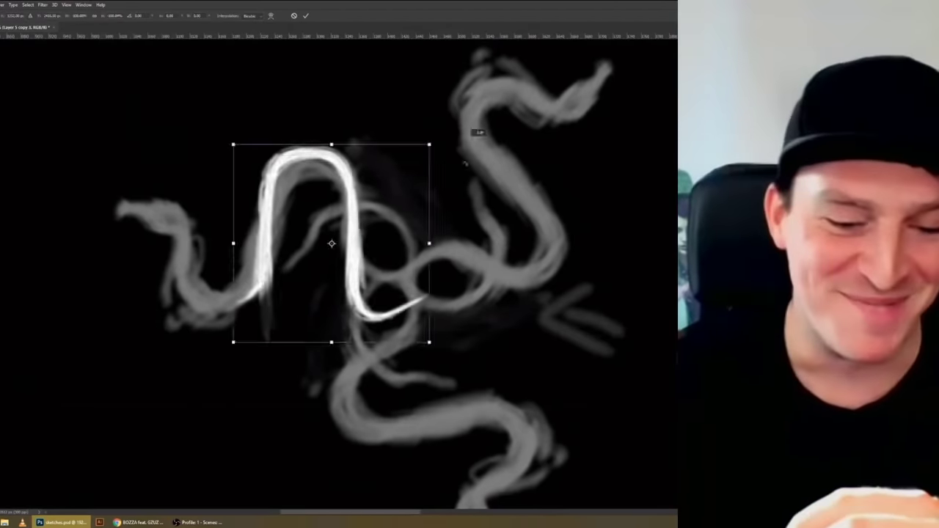
key("Return")
- Cut away the stray stroke part at the left with a rectangular selection
key("m")
left_click_drag(81, 101, 212, 250)
key("ctrl+x")
key("ctrl+d")
key("b")
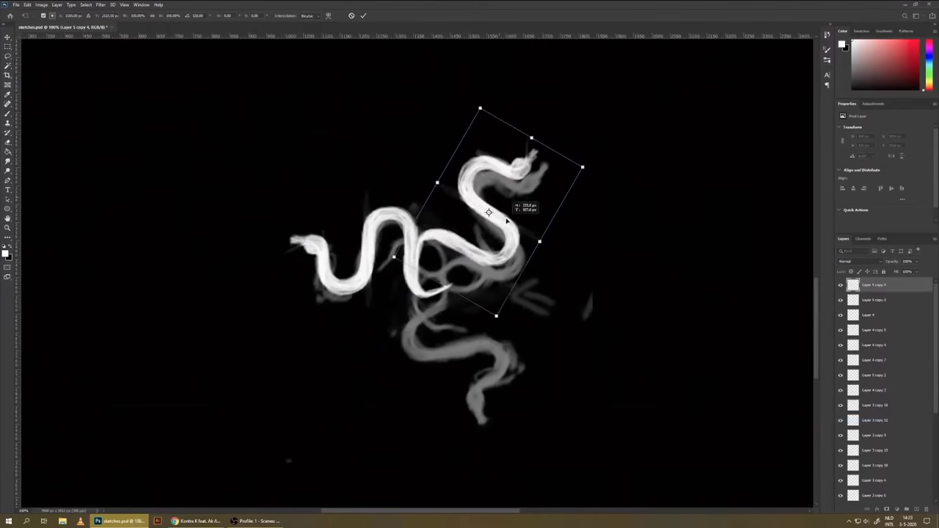
- Paste the U-shaped chunk onto its own layer and rotate the S-shaped piece into place
left_click_drag(522, 210, 526, 220)
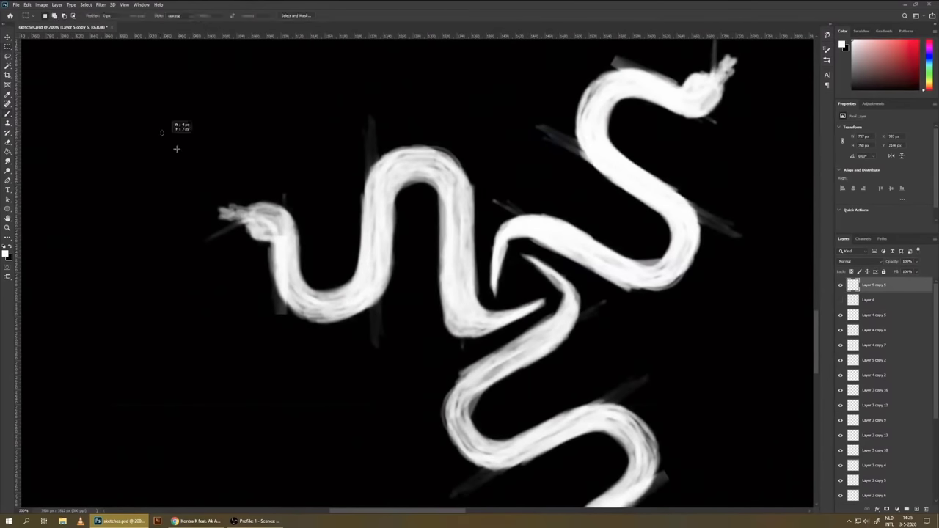
key("ctrl+v")
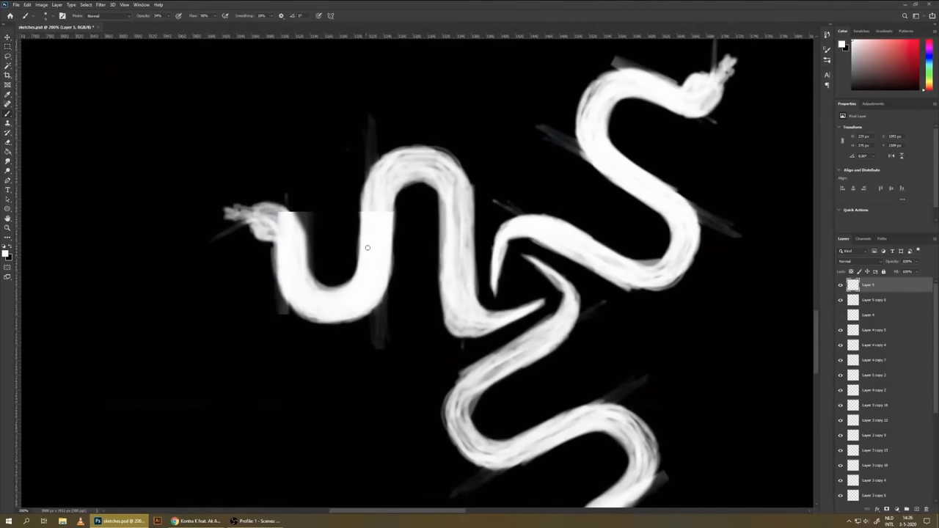
key("ctrl+minus")
key("ctrl+minus")
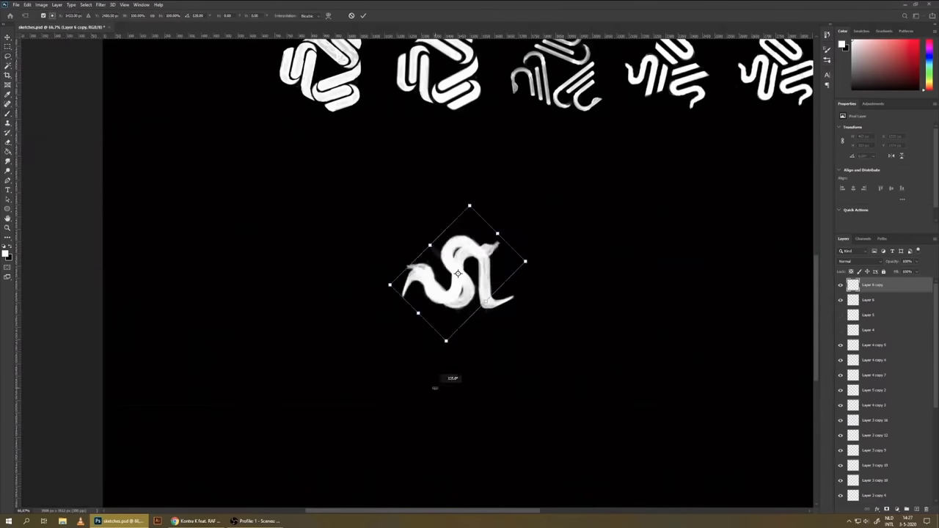
left_click_drag(462, 272, 560, 259)
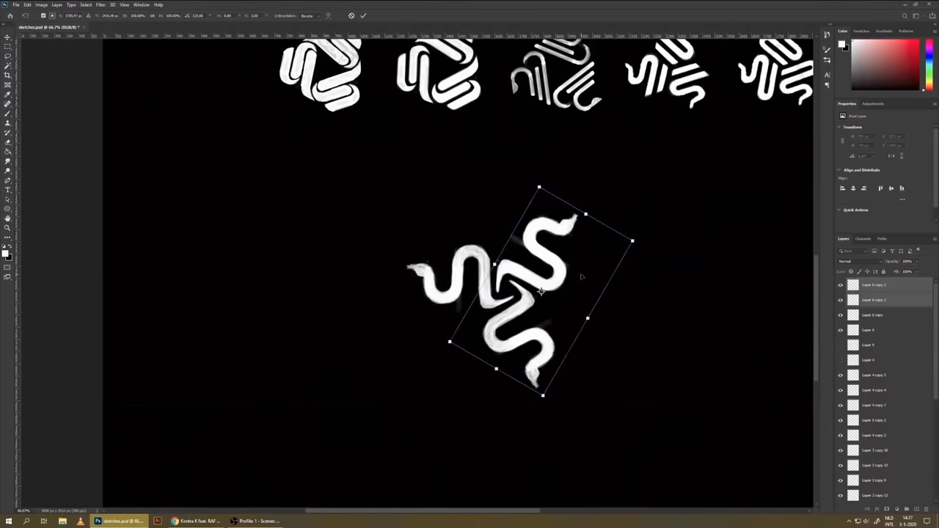
- Commit the rotated S piece, brush-clean the snake, and shift the left piece 45 px right
key("Return")
scroll(728, 313, "up", 2)
key("ctrl+plus")
key("b")
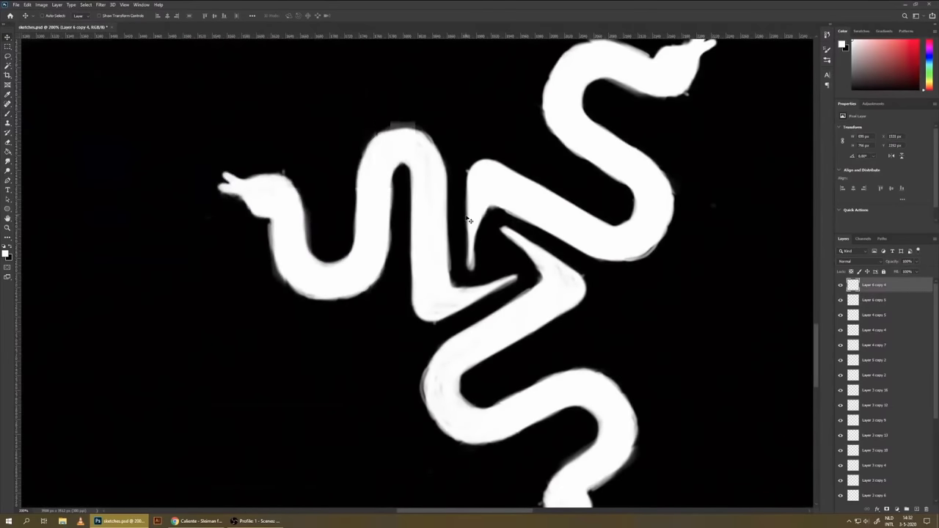
left_click_drag(285, 214, 317, 213)
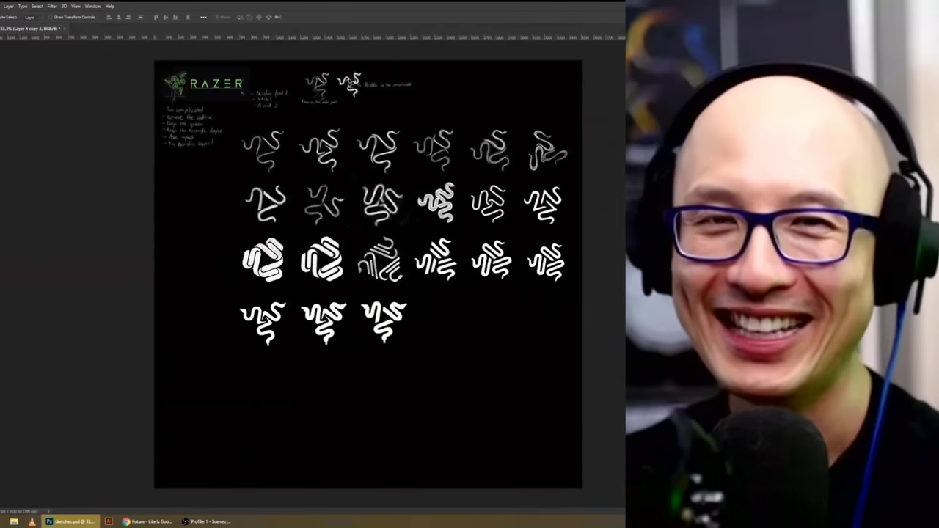
- Finish the large snake's transform and resize the new snake into the grid's bottom row
key("ctrl+plus")
key("ctrl+plus")
key("ctrl+plus")
key("ctrl+plus")
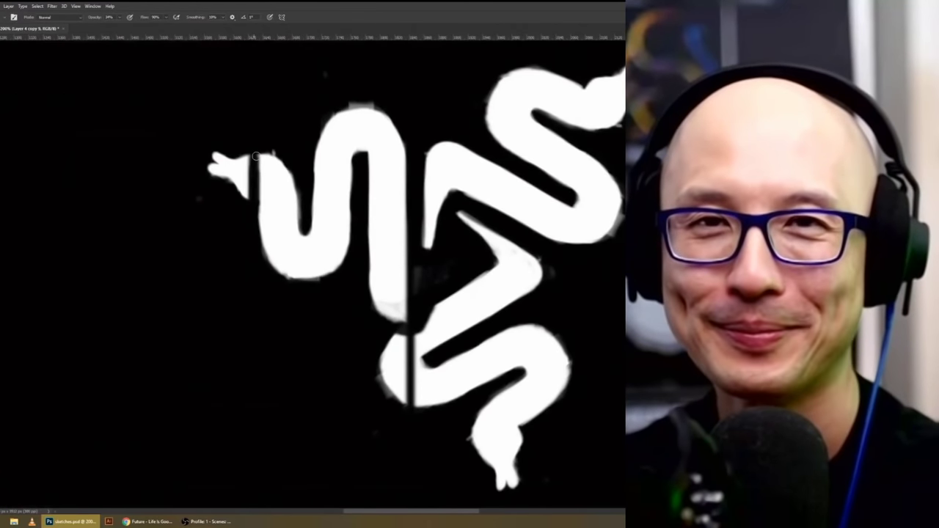
key("ctrl+minus")
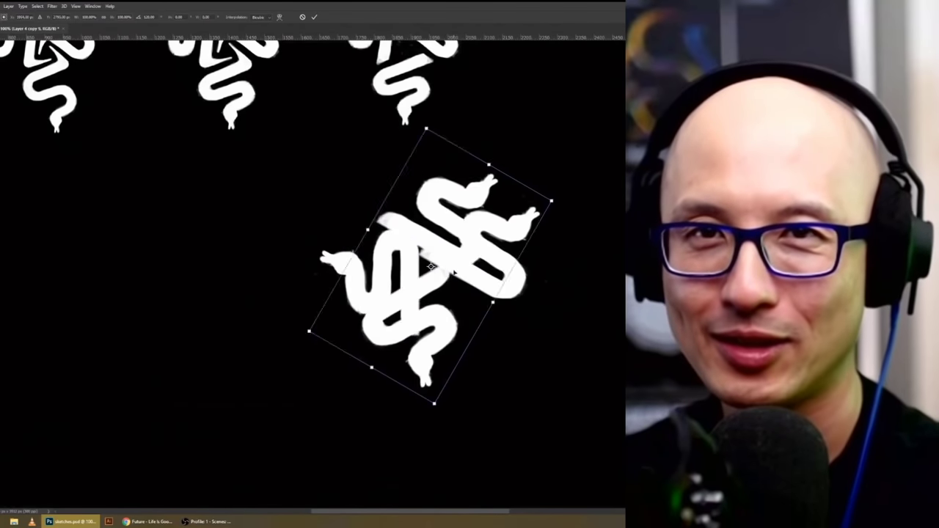
key("Return")
key("ctrl+0")
key("ctrl+t")
left_click_drag(404, 393, 455, 339)
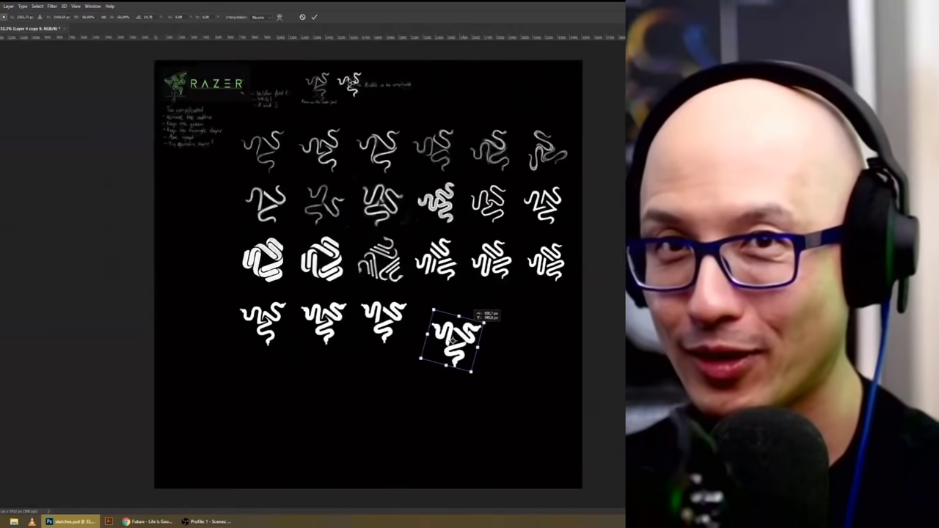
- Shift the snake's middle section up about 32 px and flip that piece vertically
scroll(435, 232, "up", 5)
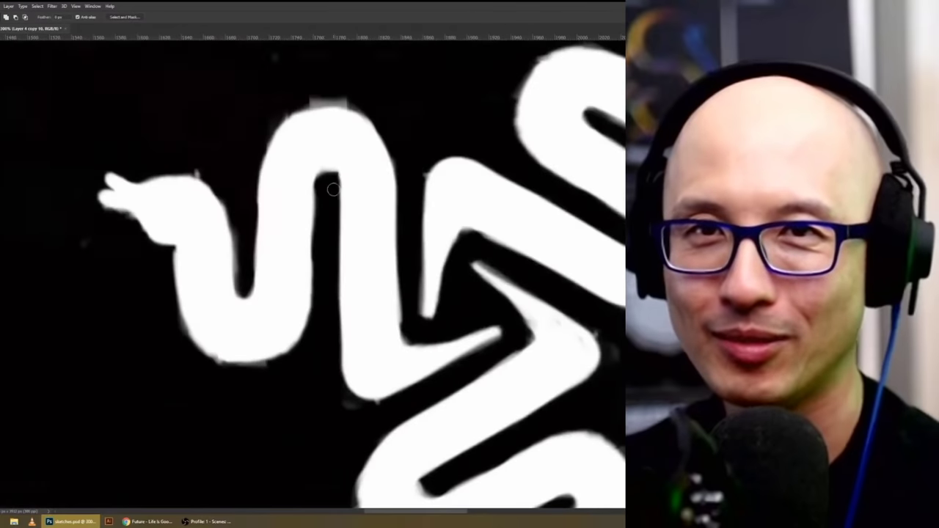
scroll(435, 232, "down", 3)
scroll(435, 232, "up", 2)
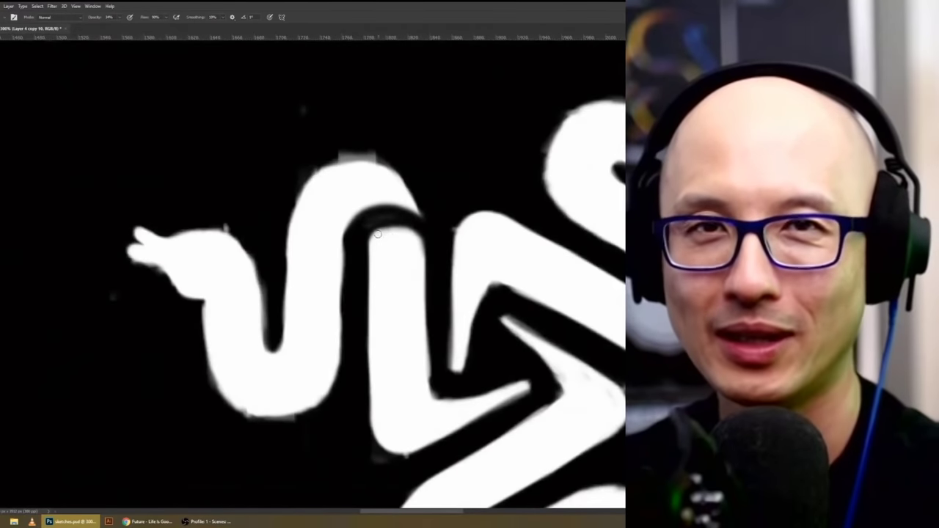
scroll(413, 265, "down", 3)
key("v")
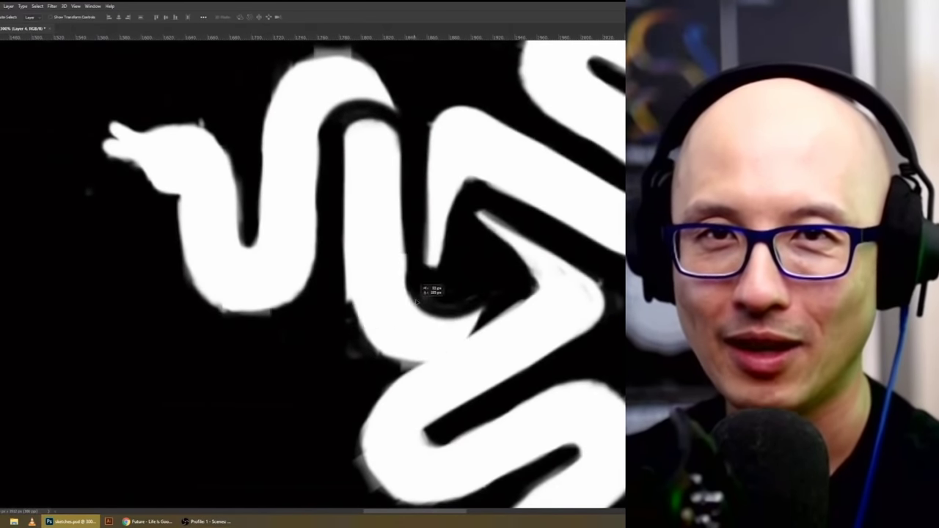
left_click_drag(430, 289, 427, 265)
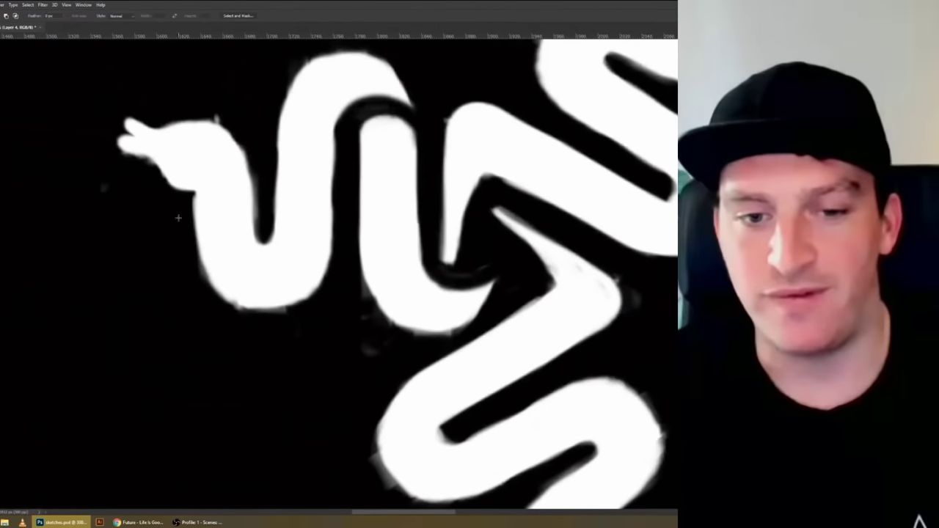
left_click(12, 4)
mouse_move(30, 172)
left_click(91, 294)
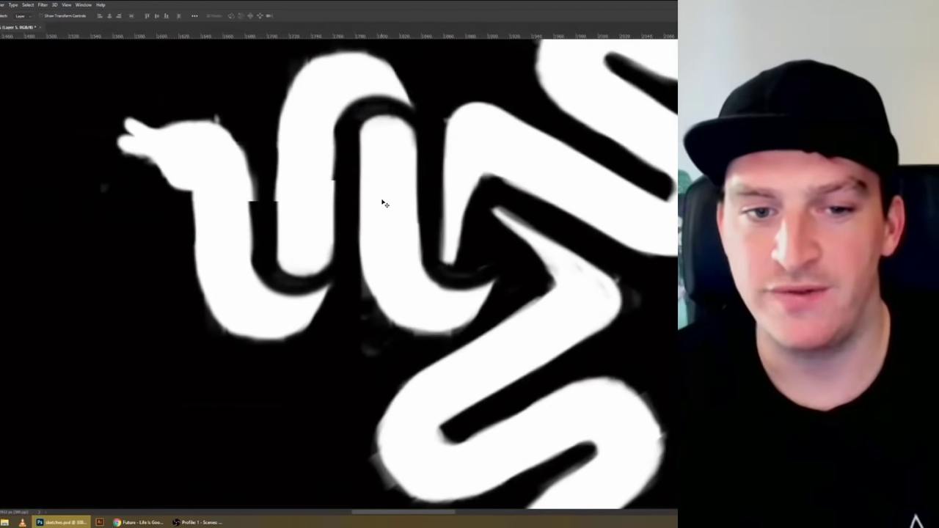
- Outline a snake arm and rotate it, confirming the logo's new rotation
key("ctrl+0")
scroll(433, 378, "up", 5)
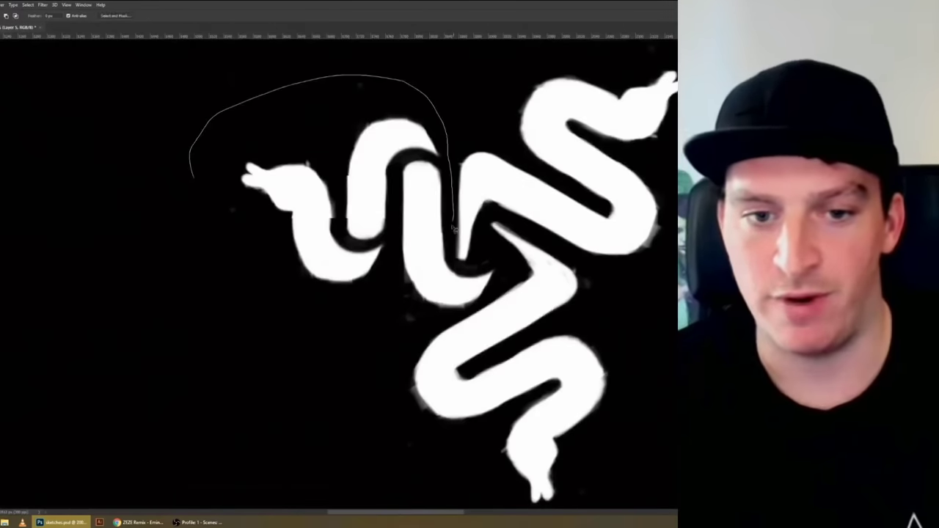
left_click_drag(482, 306, 484, 308)
key("ctrl+0")
key("ctrl+t")
left_click_drag(396, 242, 424, 273)
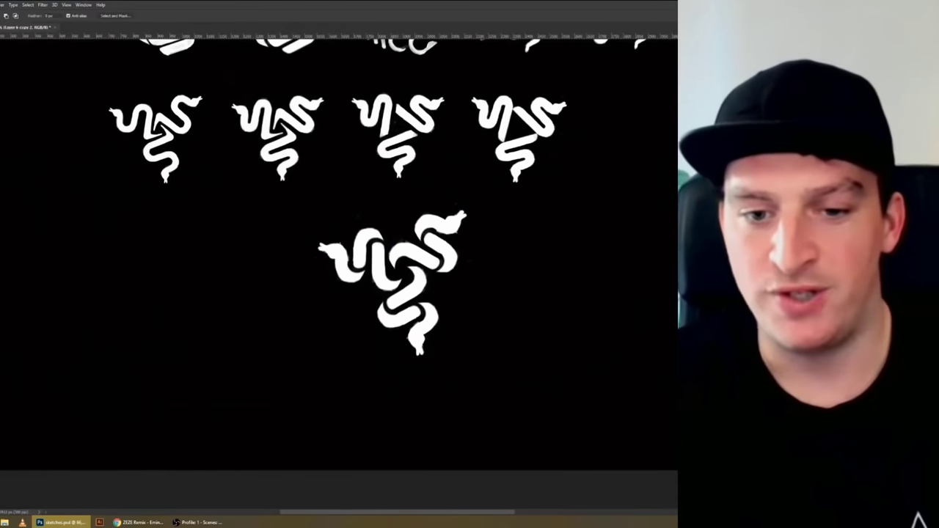
scroll(422, 328, "up", 5)
key("b")
scroll(432, 318, "right", 2)
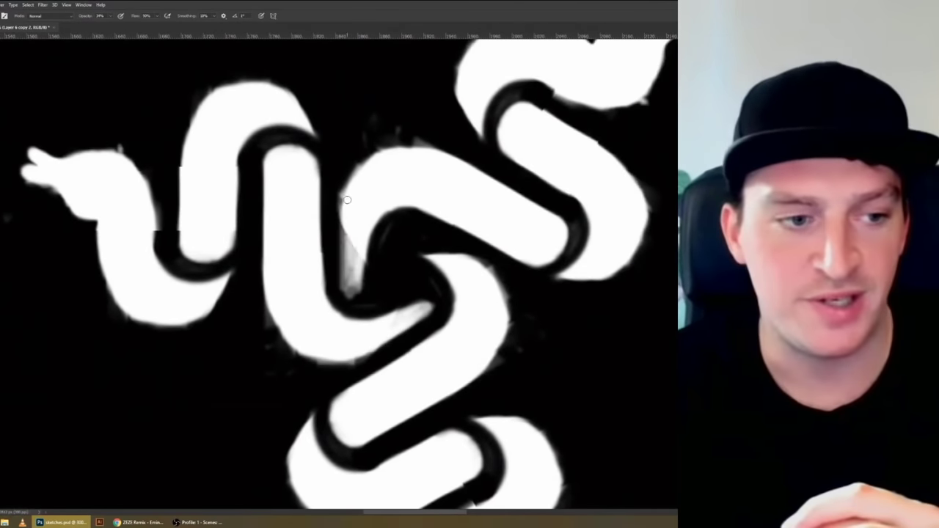
scroll(347, 199, "down", 4)
scroll(347, 199, "down", 2)
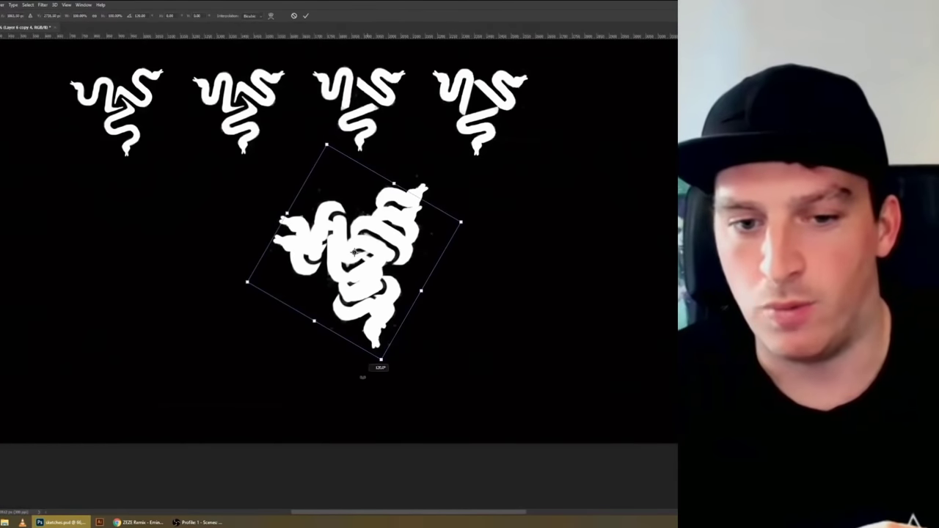
key("Return")
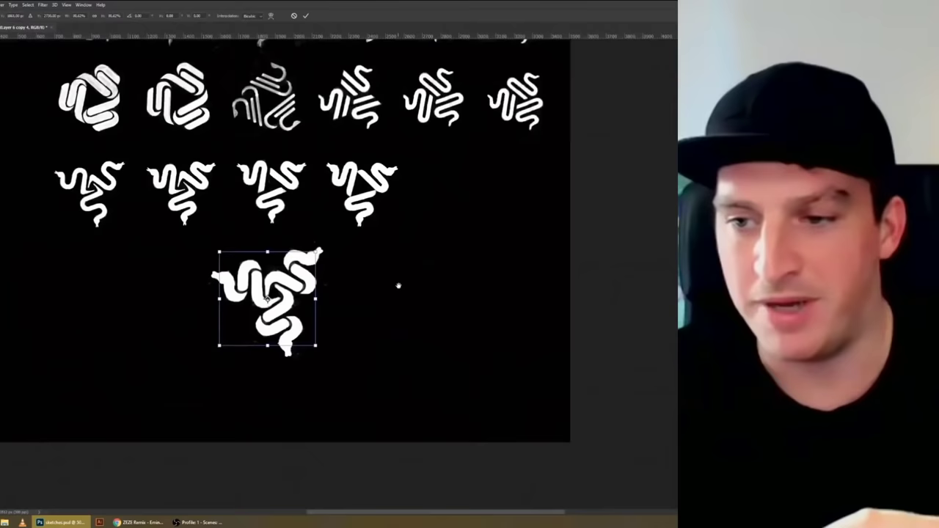
- Move the new logo into place in the grid and commit its transform
left_click_drag(264, 301, 461, 203)
left_click(305, 15)
scroll(300, 220, "down", 3)
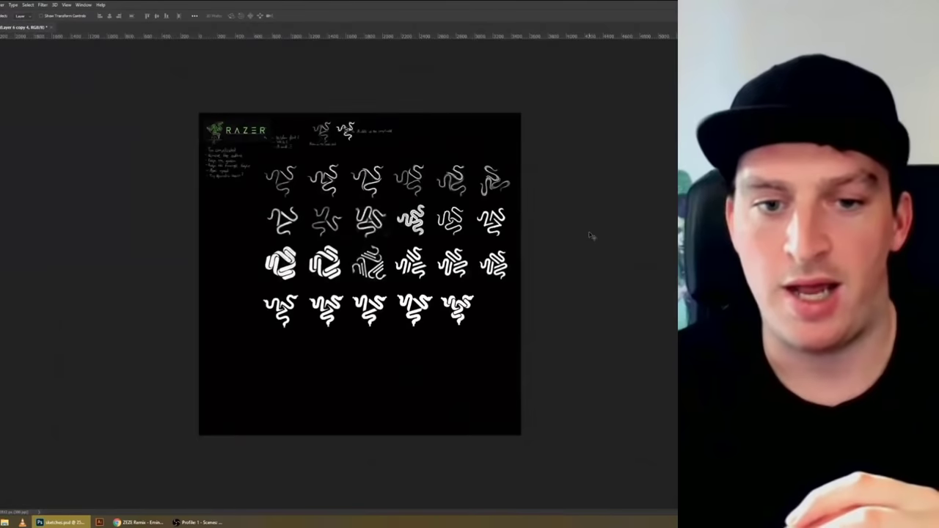
scroll(300, 220, "up", 2)
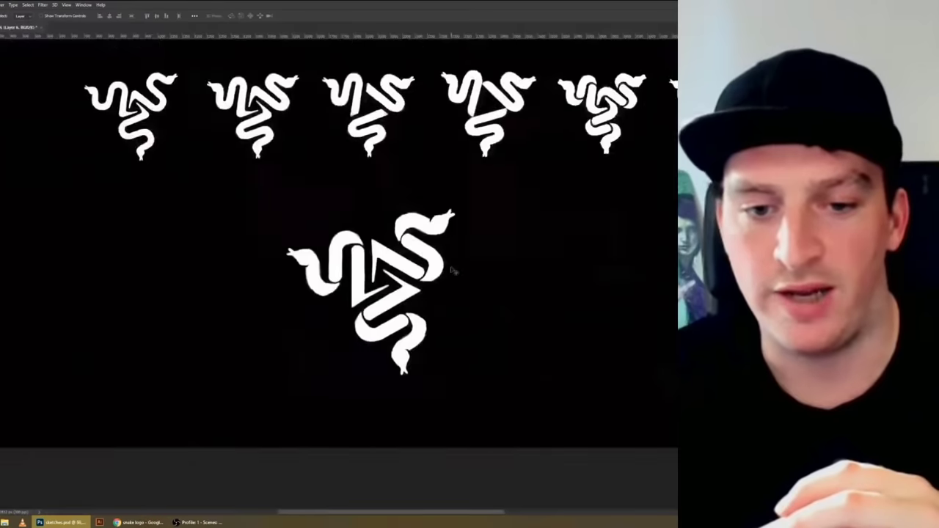
scroll(371, 286, "up", 2)
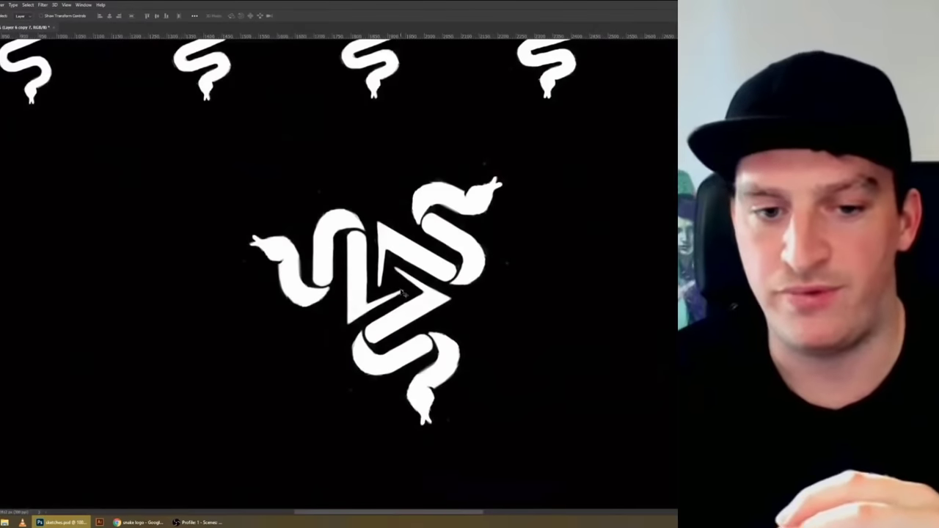
scroll(438, 354, "up", 2)
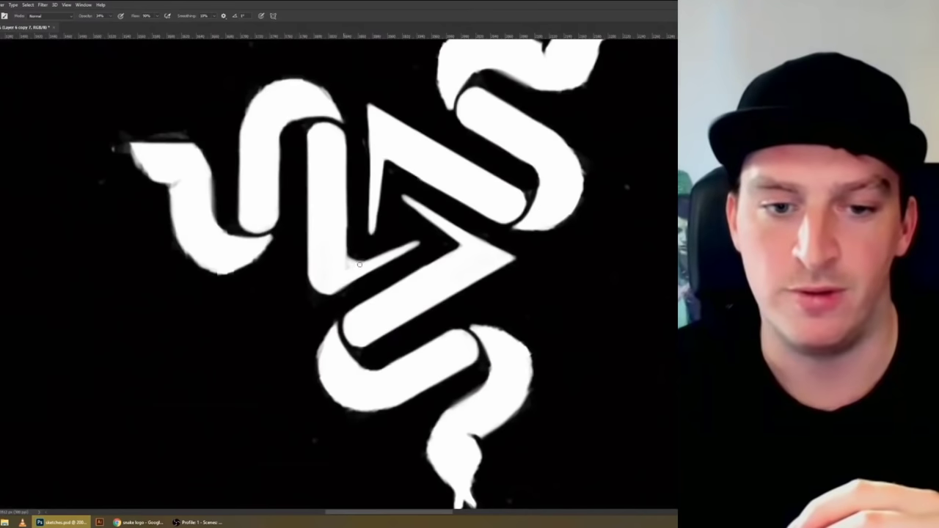
- Paint over the black inner shadow and add grey strokes along the triangle and left curve
mouse_move(345, 253)
left_mouse_down()
mouse_move(411, 231)
mouse_move(329, 243)
mouse_move(381, 229)
left_mouse_up()
left_click_drag(266, 229, 228, 234)
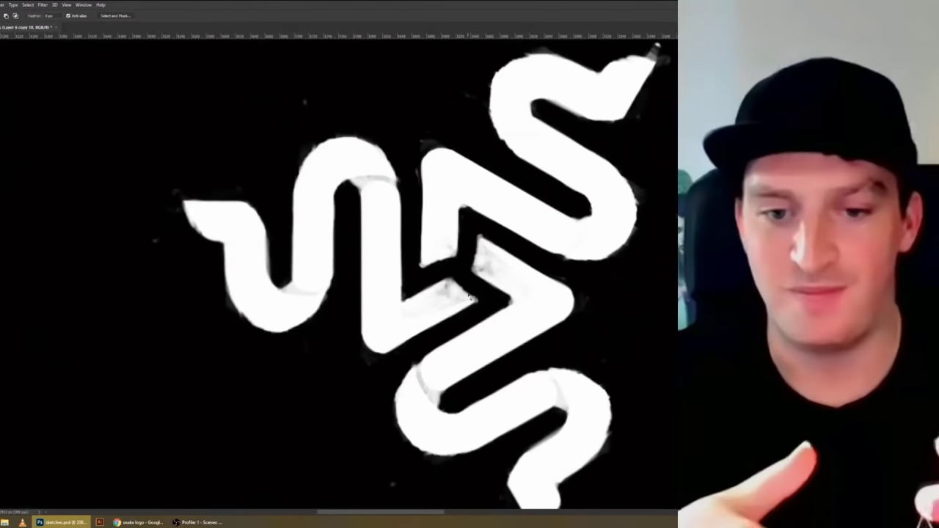
left_click(27, 4)
left_click(44, 22)
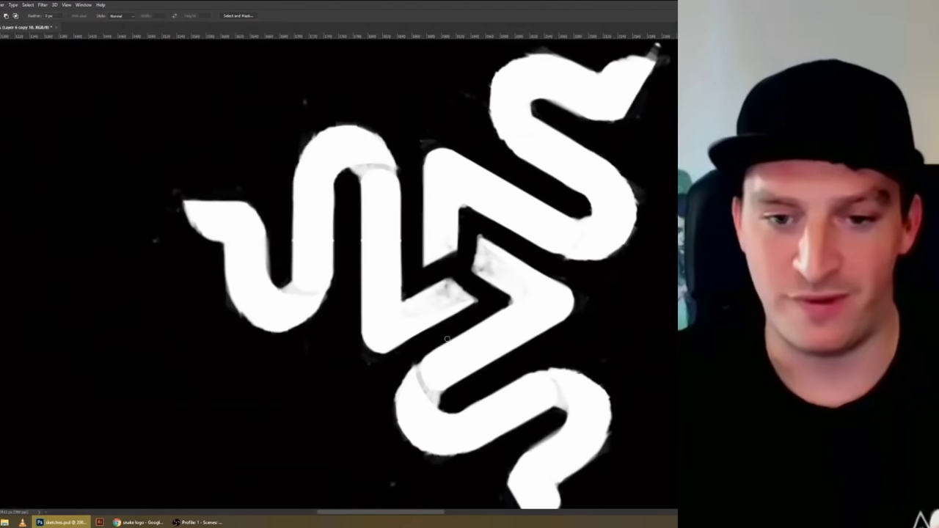
key("b")
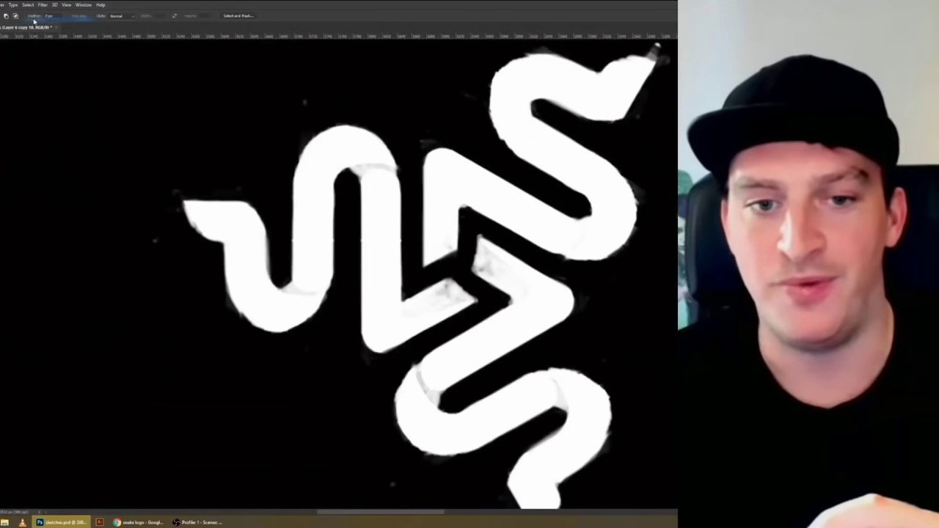
- Select the area by the left snake head and transform the lower snake arm
key("m")
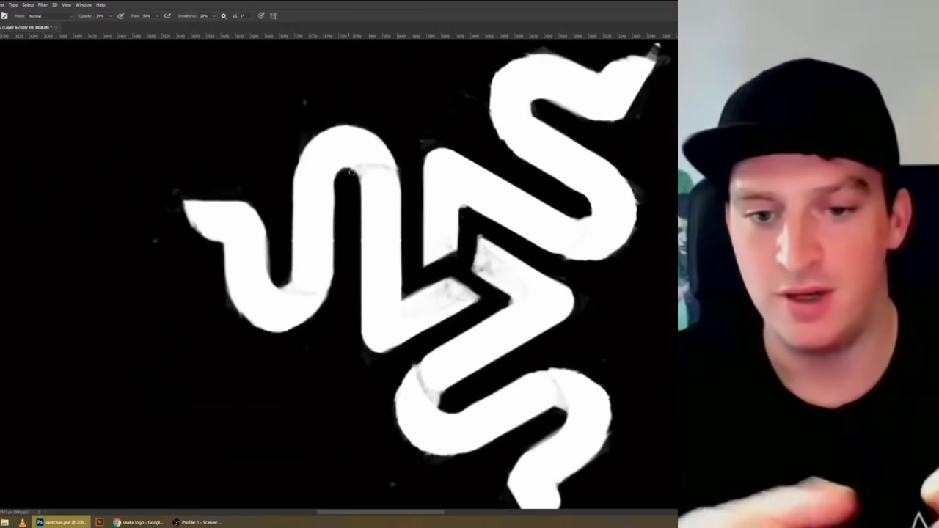
left_click_drag(77, 92, 293, 372)
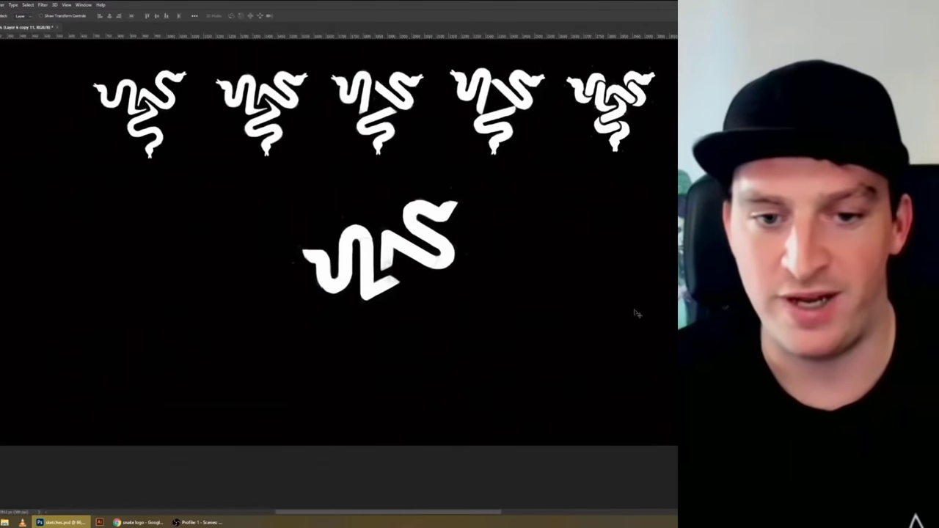
key("ctrl+t")
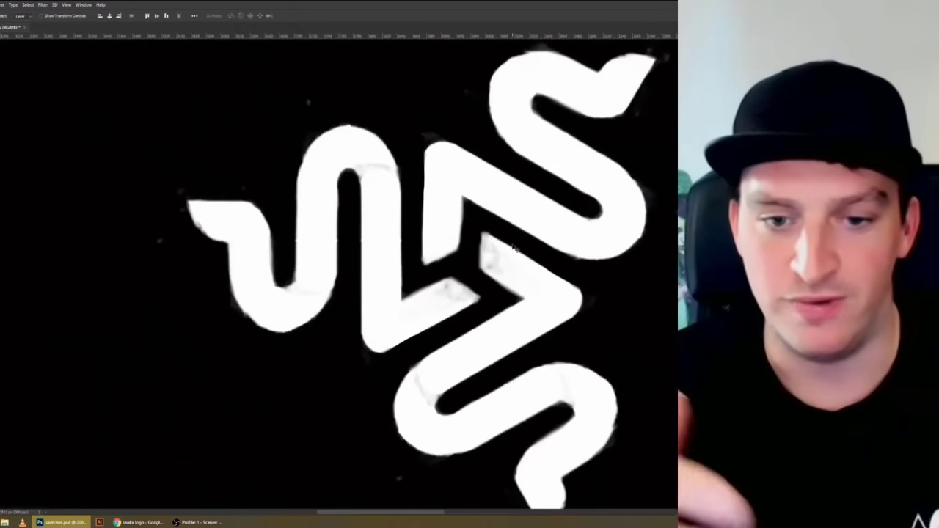
key("Return")
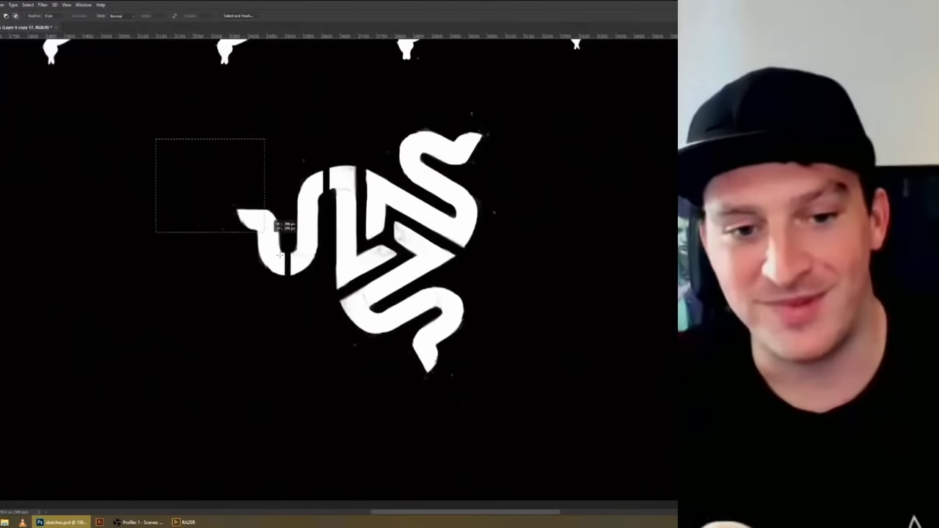
- Nudge the triangle outline around the logo and commit it
key("u")
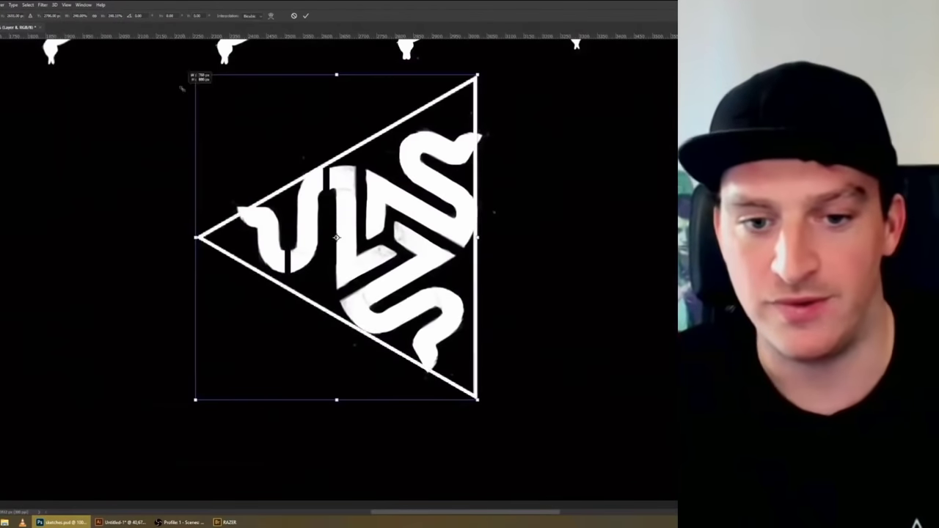
left_click_drag(436, 219, 439, 212)
key("Return")
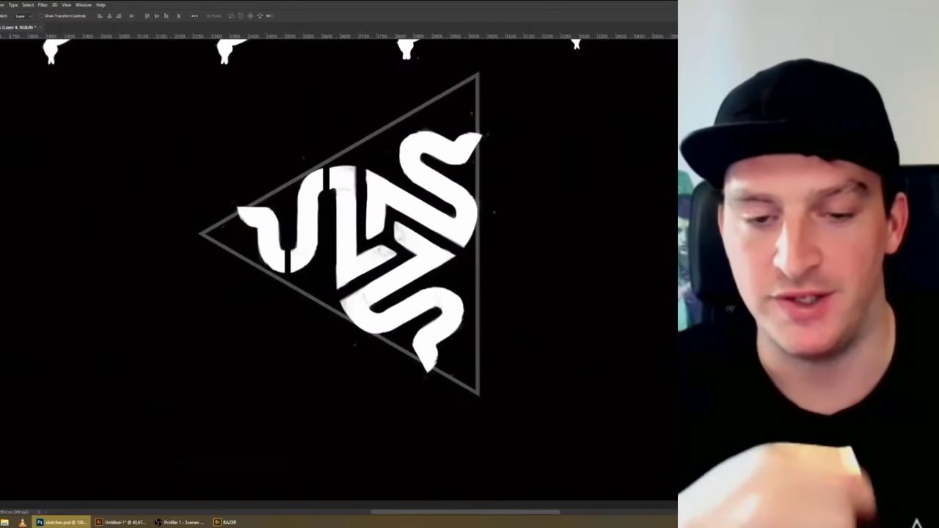
key("b")
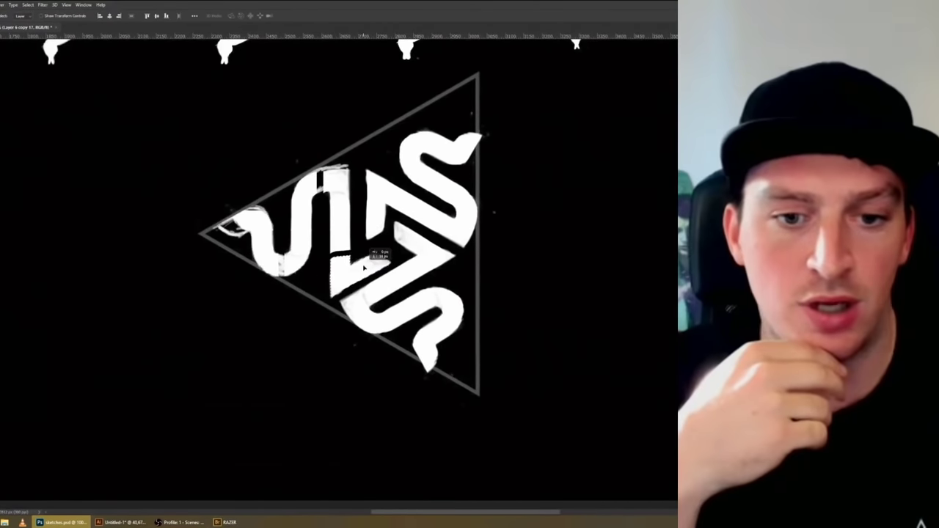
key("b")
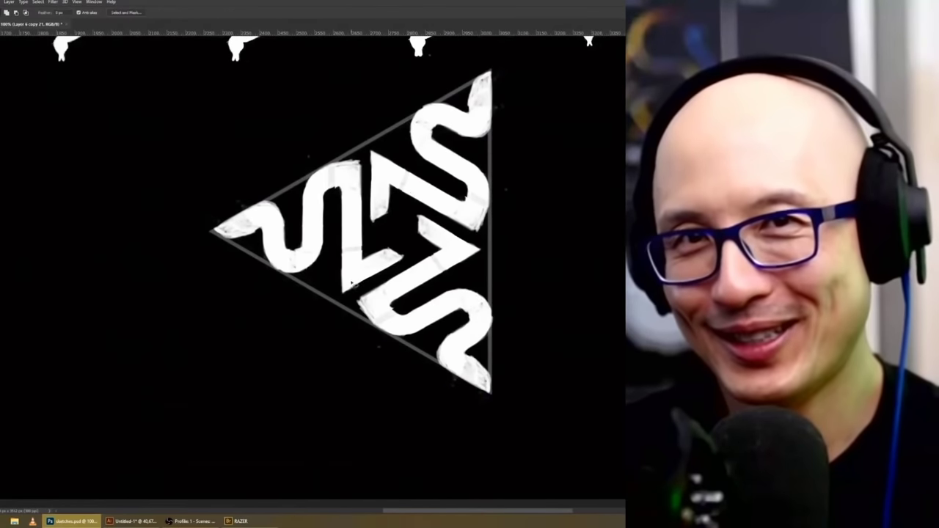
- Move the middle snake piece into place and rotate the logo
key("v")
left_click_drag(352, 283, 359, 249)
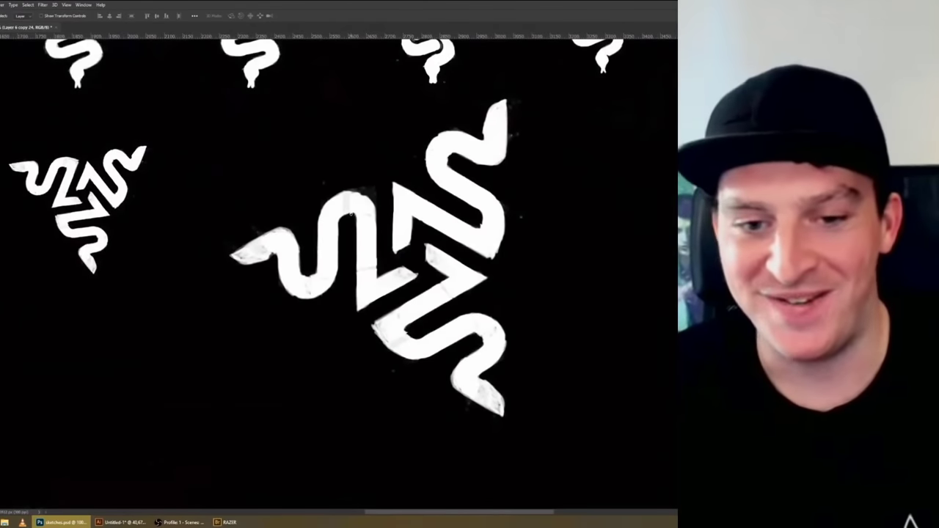
key("ctrl+plus")
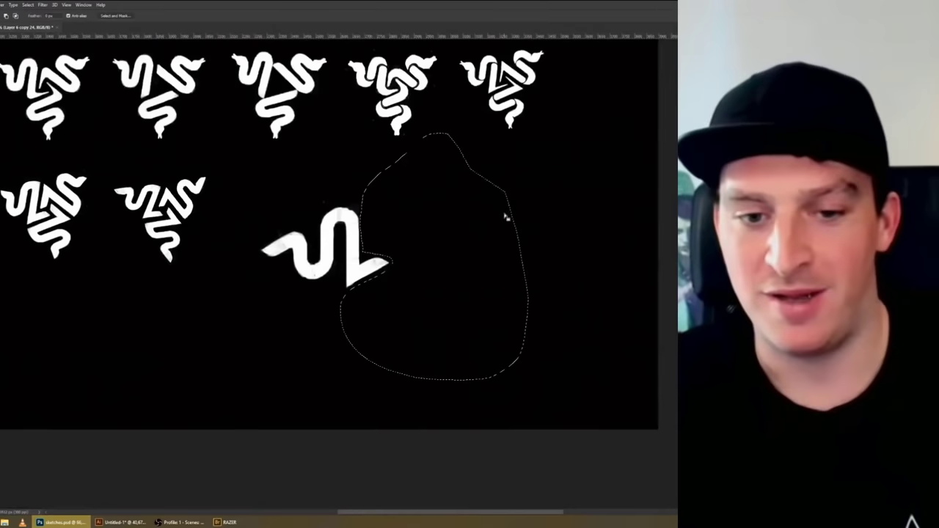
key("ctrl+t")
mouse_move(440, 220)
left_mouse_down()
mouse_move(430, 256)
mouse_move(450, 264)
left_mouse_up()
key("Return")
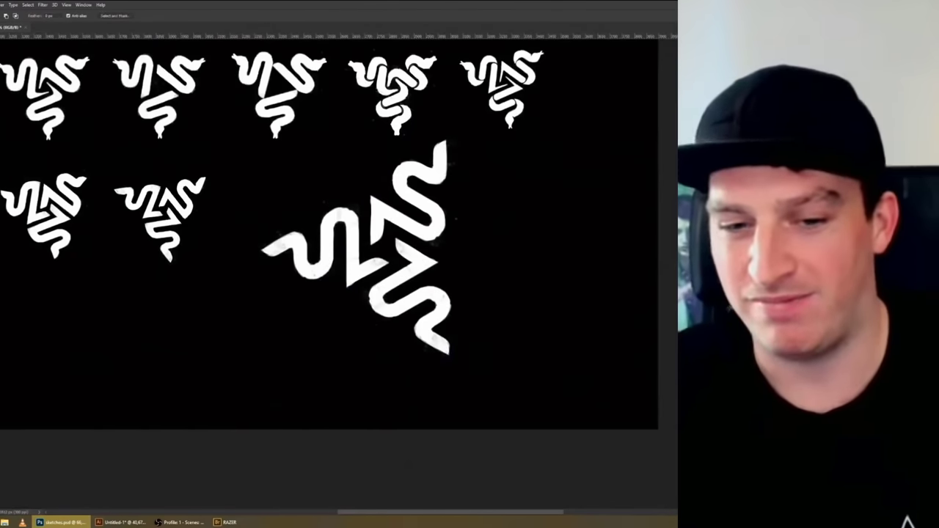
- Shrink the big logo and move it into the sheet's bottom row toward the lower right
key("ctrl+0")
key("ctrl+t")
left_click_drag(528, 323, 408, 377)
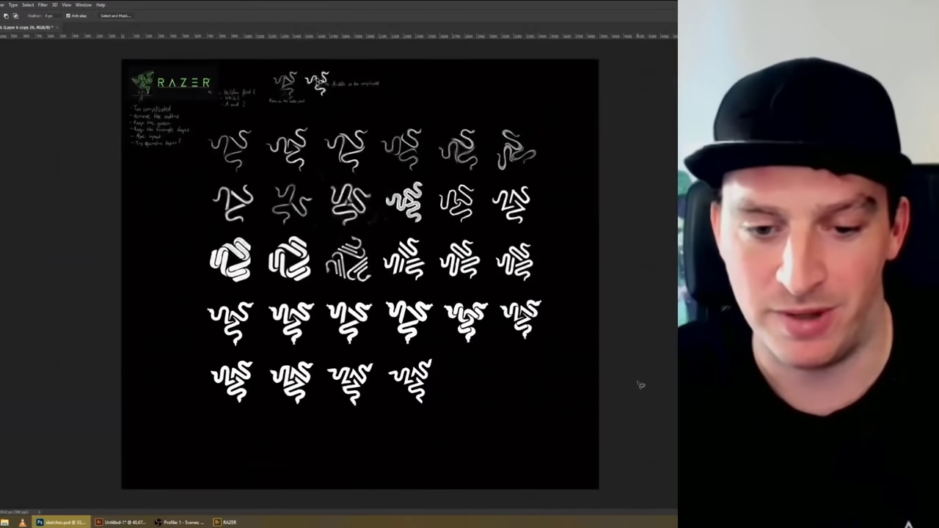
left_click_drag(352, 389, 509, 434)
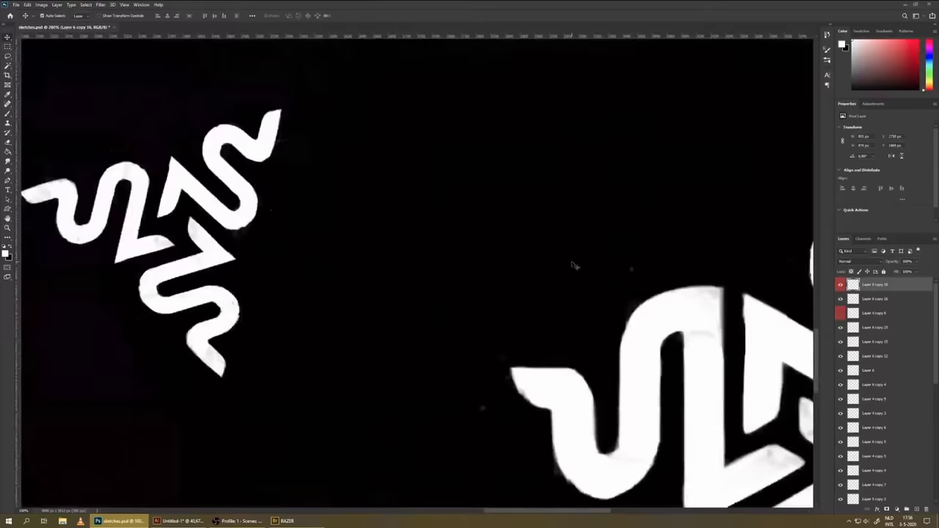
key("ctrl+plus")
scroll(453, 286, "down", 3)
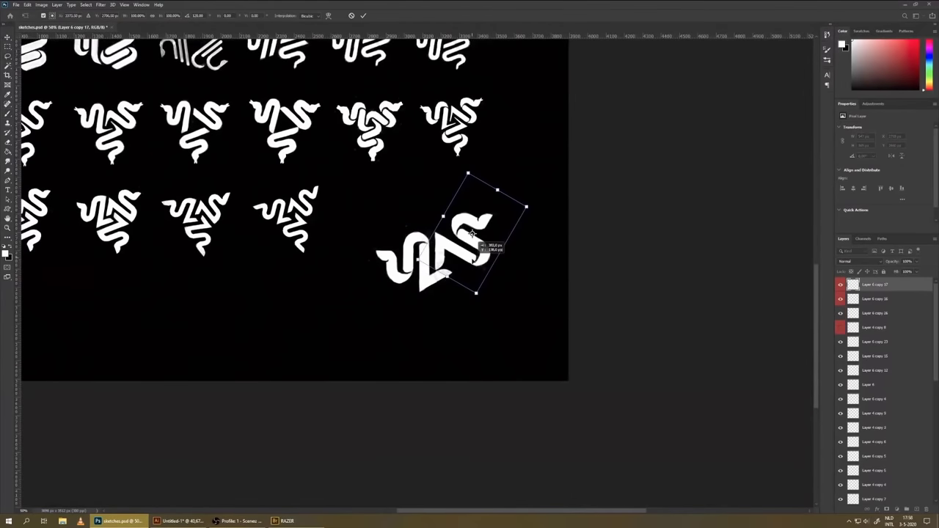
- Commit the small logo copy's rotation and duplicate it onto a new layer
left_click_drag(472, 233, 430, 330)
key("Return")
key("ctrl+minus")
right_click(765, 213)
key("Escape")
key("ctrl+j")
key("ctrl+t")
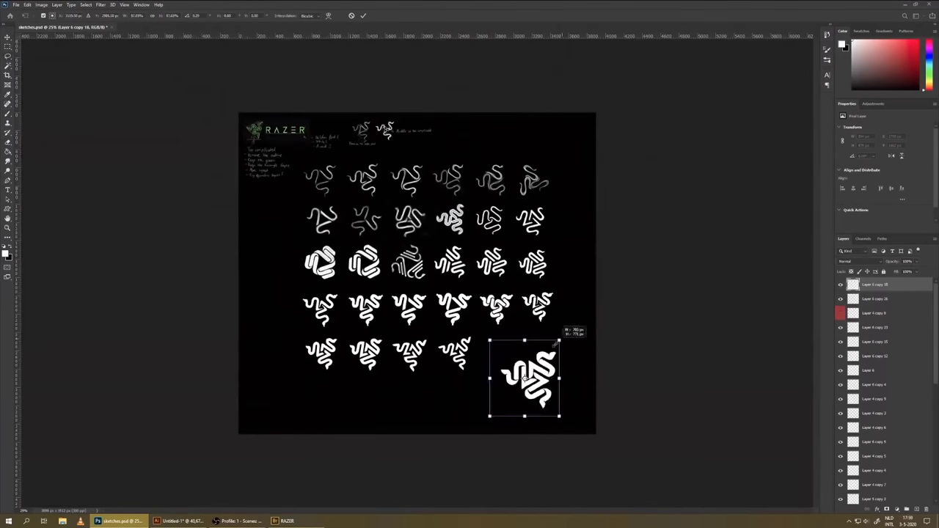
- Shrink the triangle outline on Layer 8 to fit the logo
key("ctrl+plus")
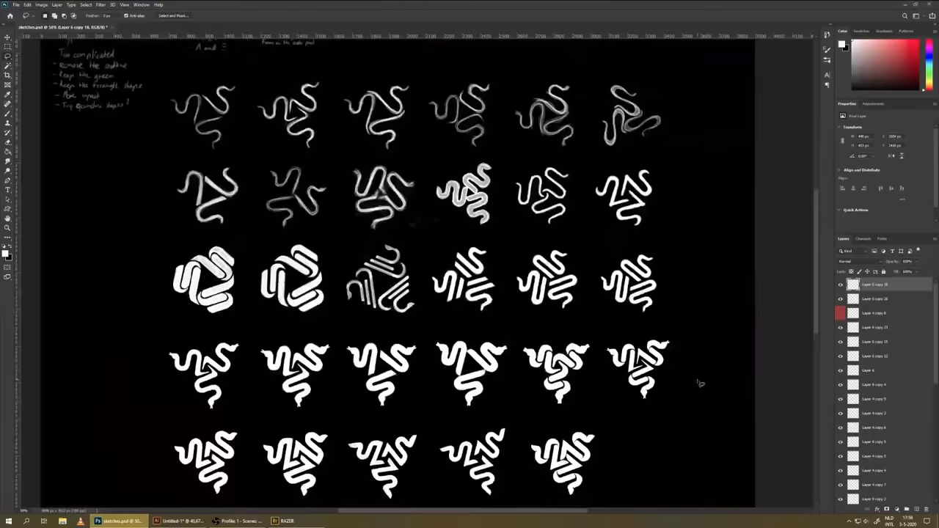
key("ctrl+minus")
key("ctrl+plus")
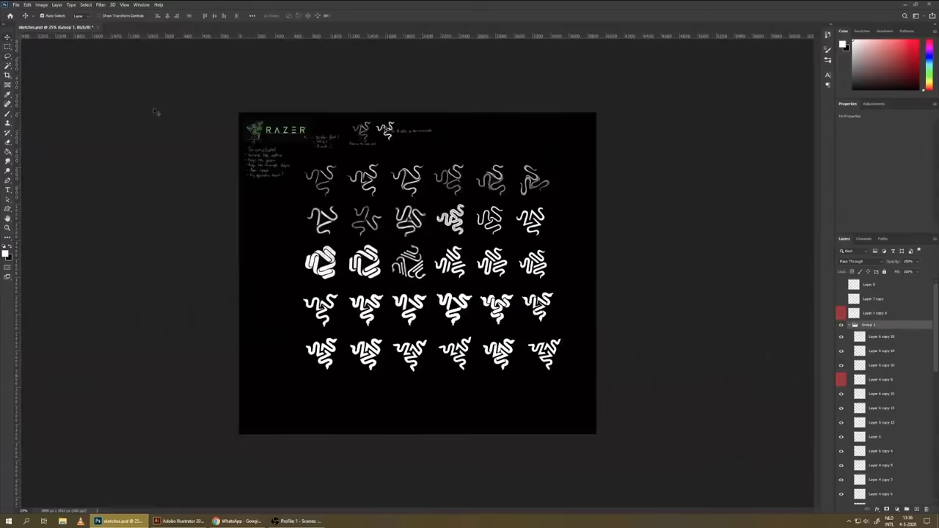
key("ctrl+plus")
key("ctrl+minus")
key("ctrl+plus")
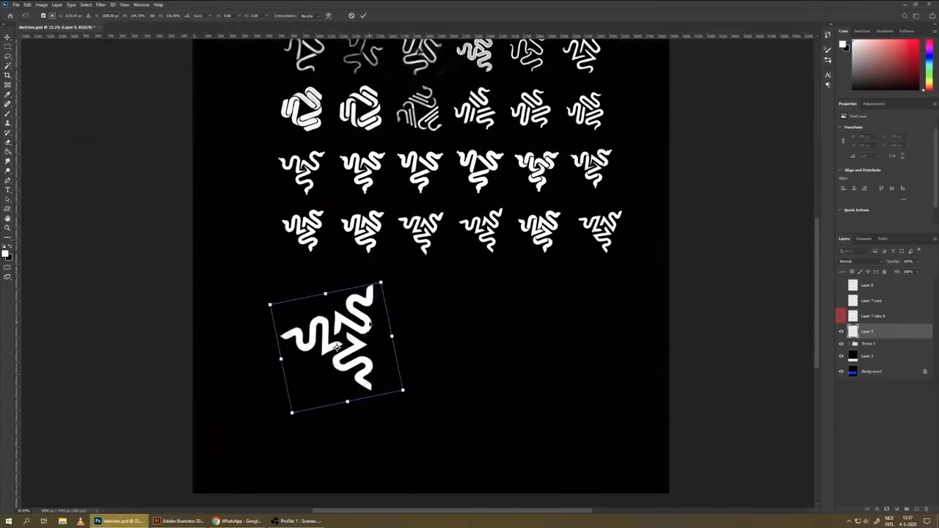
key("ctrl+plus")
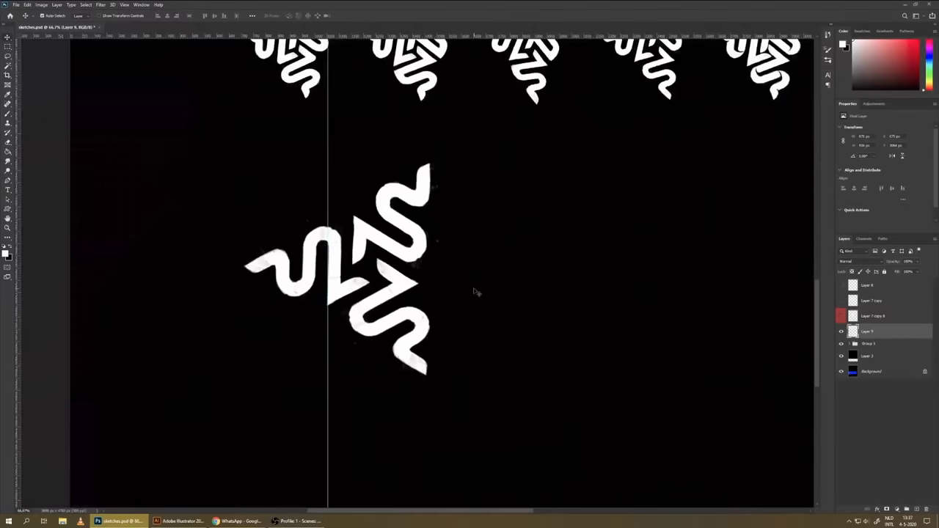
key("ctrl+minus")
- Realign the lower and left zigzag pieces of the triangle logo
key("ctrl+plus")
left_click_drag(416, 211, 394, 210)
key("ctrl+plus")
key("ctrl+plus")
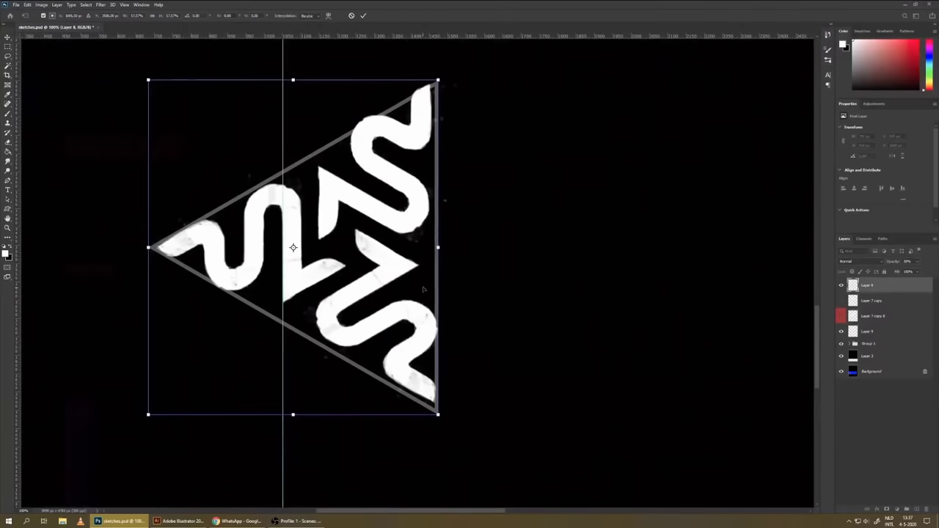
left_click_drag(407, 246, 396, 253)
key("v")
left_click_drag(396, 253, 371, 293)
key("ctrl+plus")
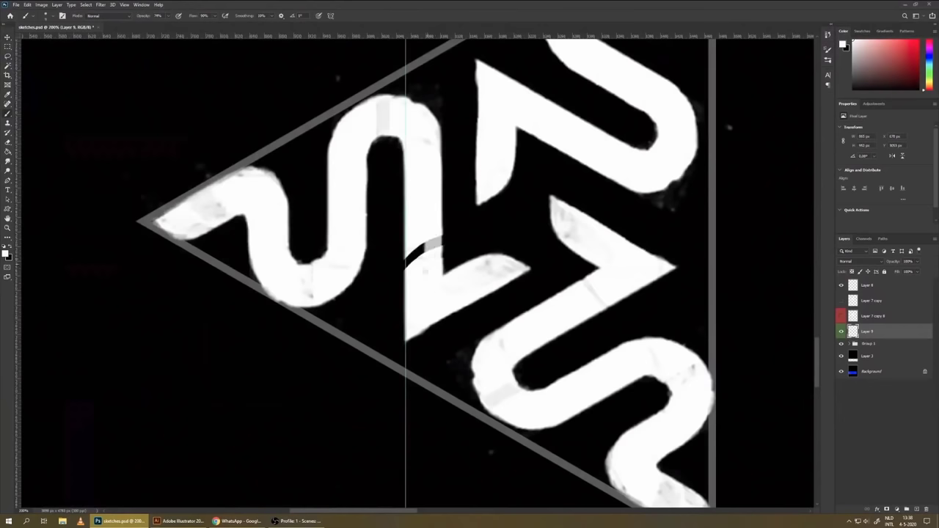
key("m")
scroll(124, 74, "up", 2)
scroll(124, 74, "right", 2)
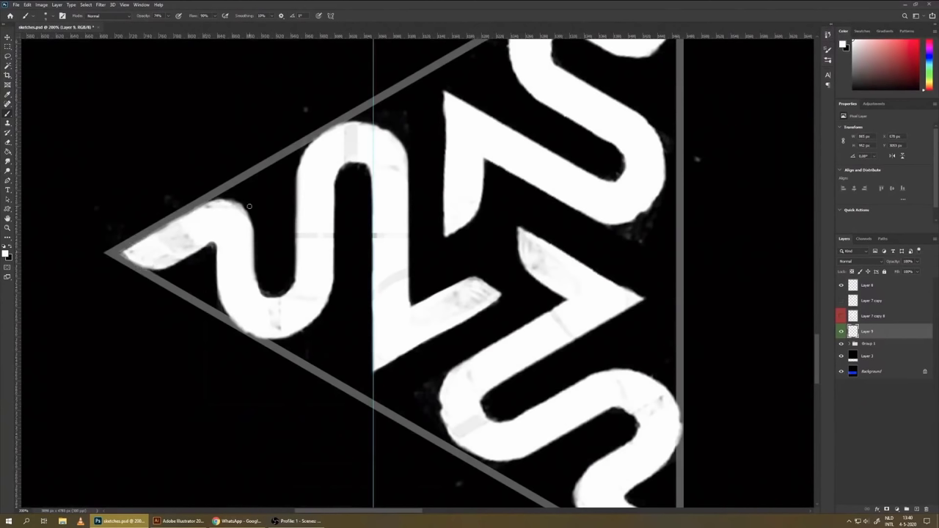
left_click_drag(86, 174, 264, 274)
key("v")
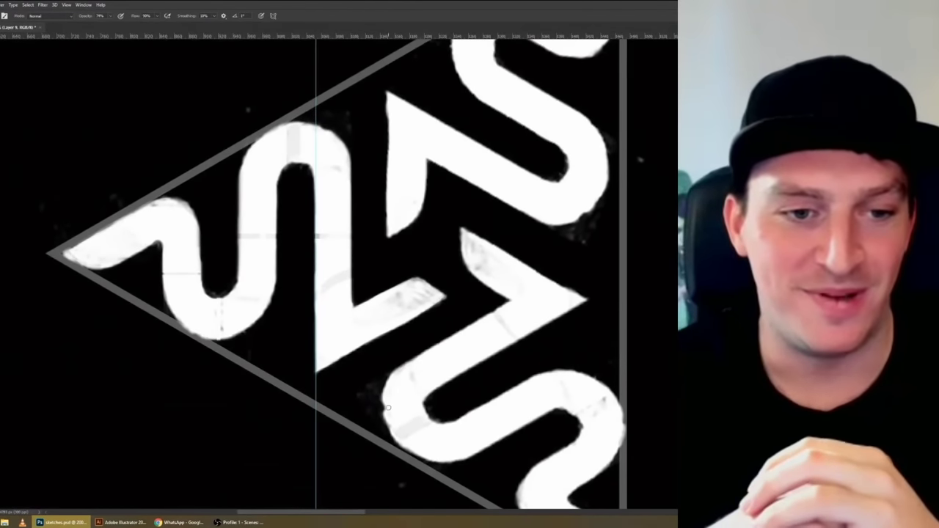
key("ctrl+minus")
key("ctrl+minus")
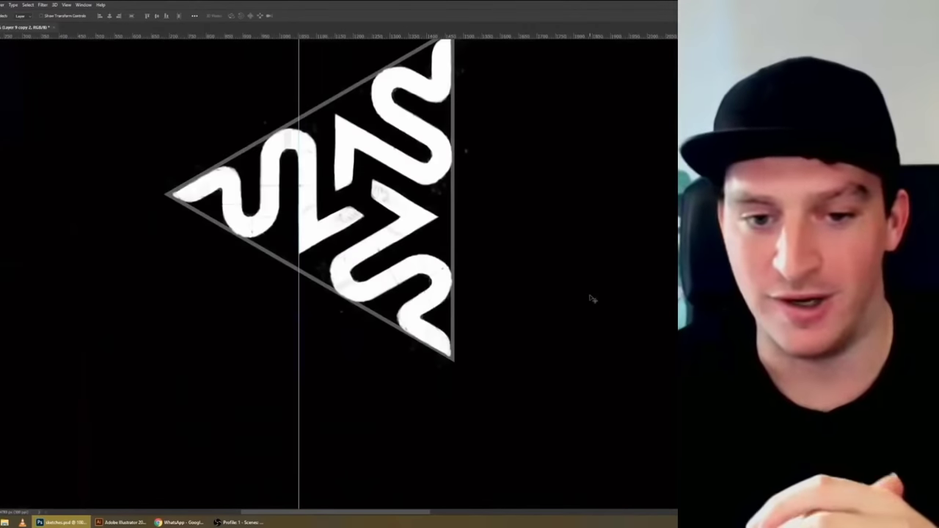
- Review the large logos below the grid and start a red measuring bar over the triangle logo
key("b")
key("ctrl+plus")
key("ctrl+minus")
key("ctrl+minus")
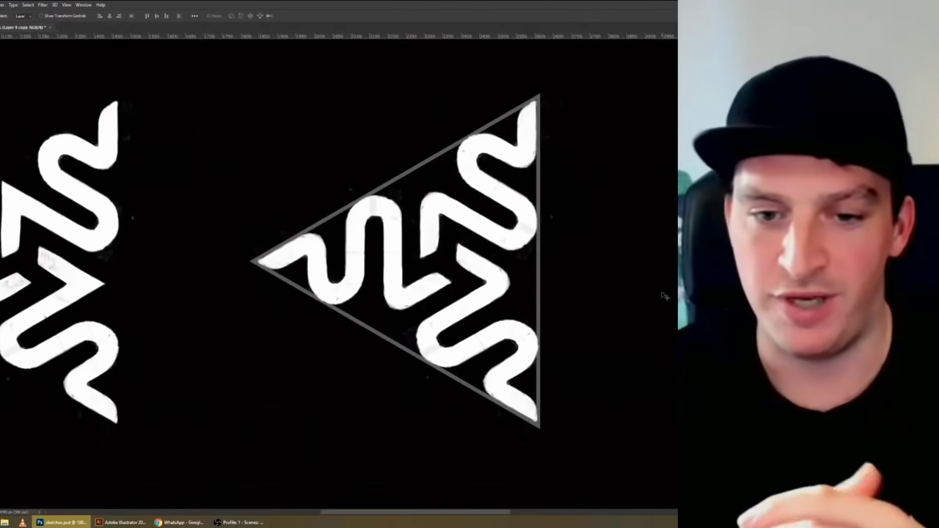
key("ctrl+minus")
key("ctrl+minus")
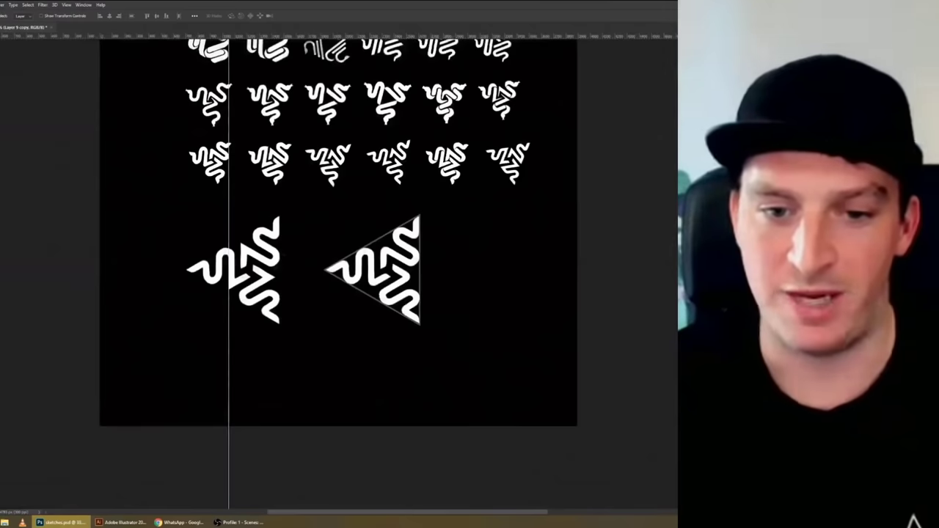
key("ctrl+plus")
key("ctrl+plus")
key("ctrl+plus")
key("ctrl+plus")
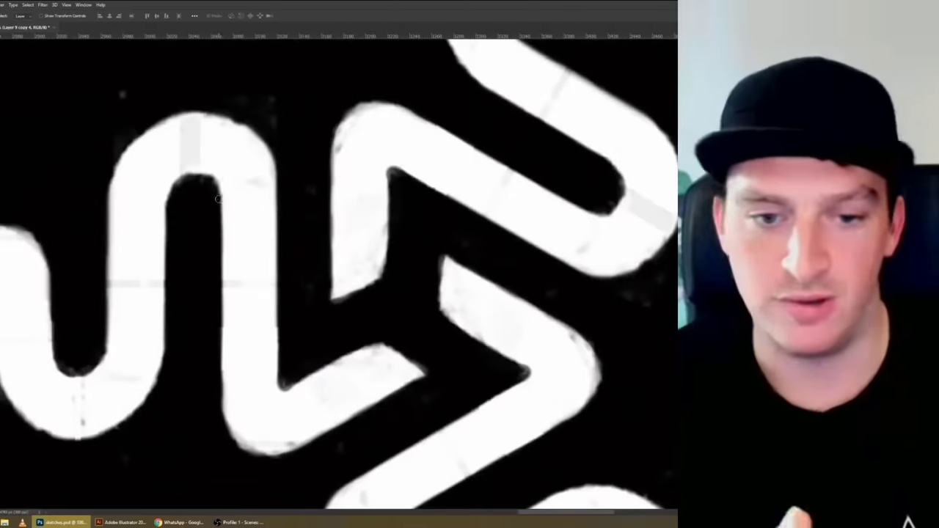
scroll(245, 314, "down", 3)
scroll(245, 314, "up", 3)
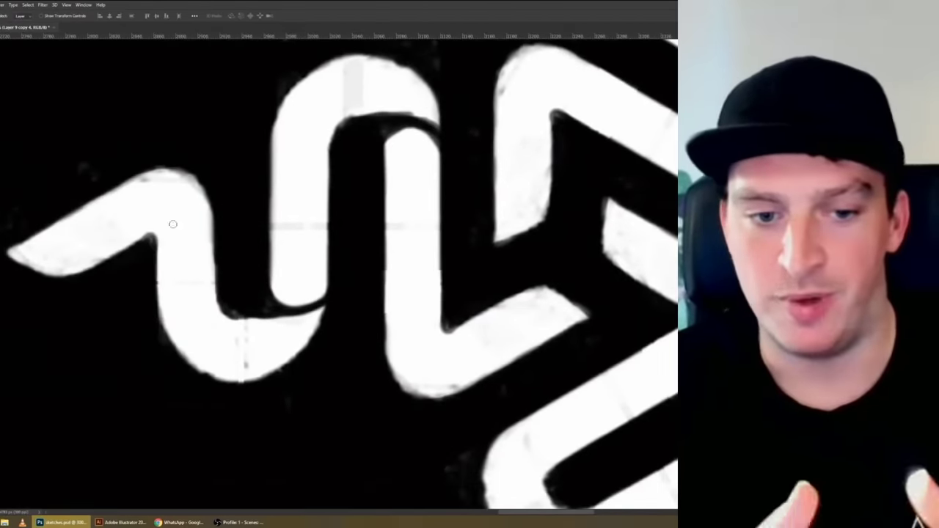
scroll(238, 243, "down", 2)
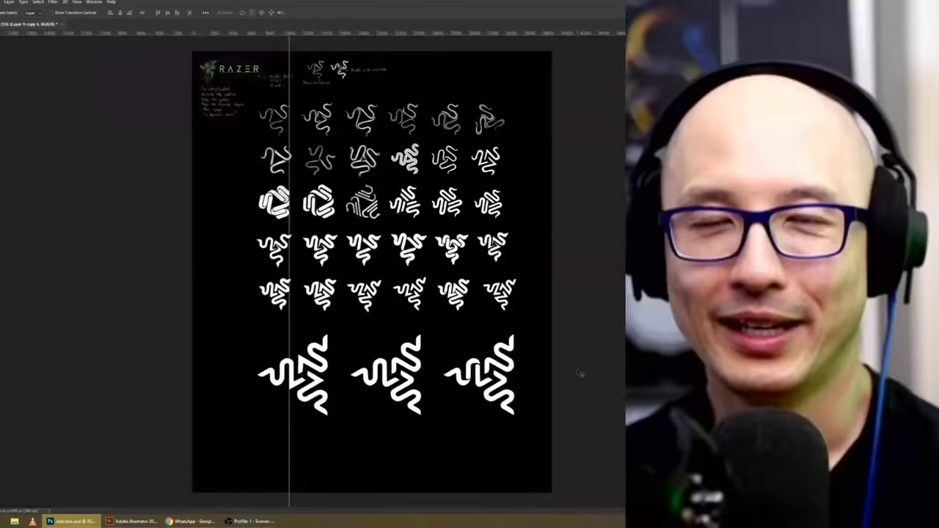
scroll(453, 329, "up", 3)
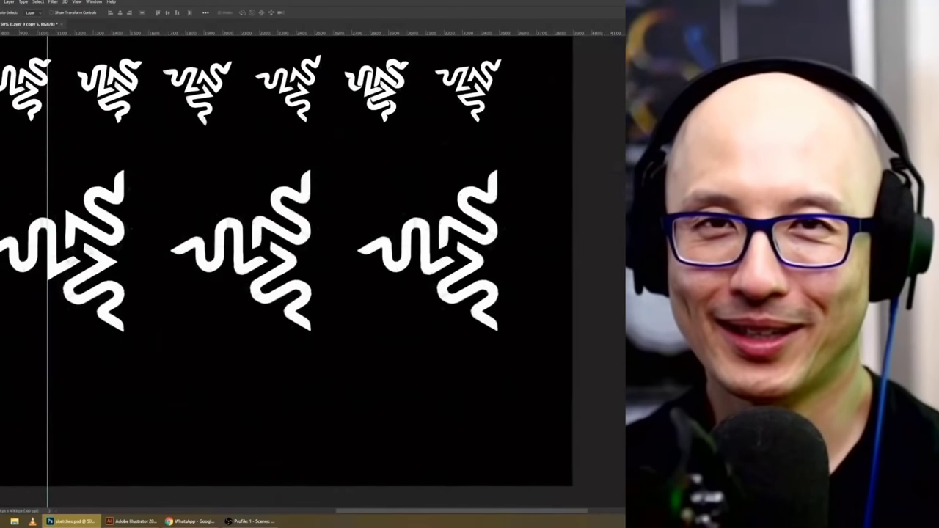
scroll(450, 273, "up", 3)
scroll(450, 272, "right", 2)
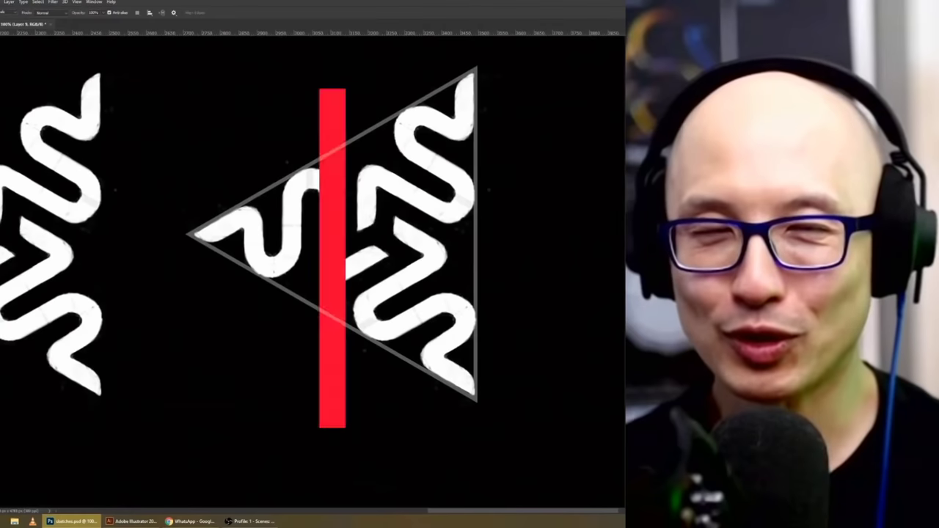
scroll(345, 241, "down", 2)
key("ctrl+t")
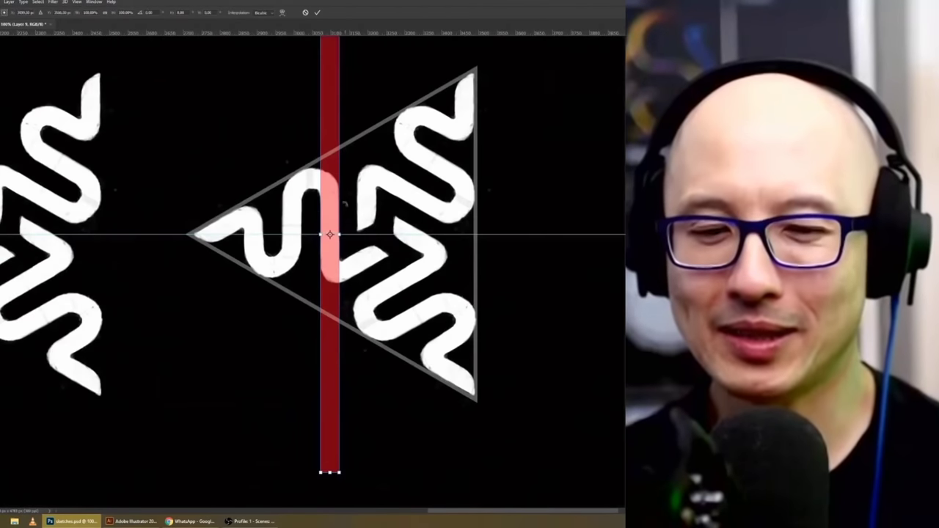
- Place a duplicate green and red bar pair further left over the zigzag
scroll(378, 286, "down", 2)
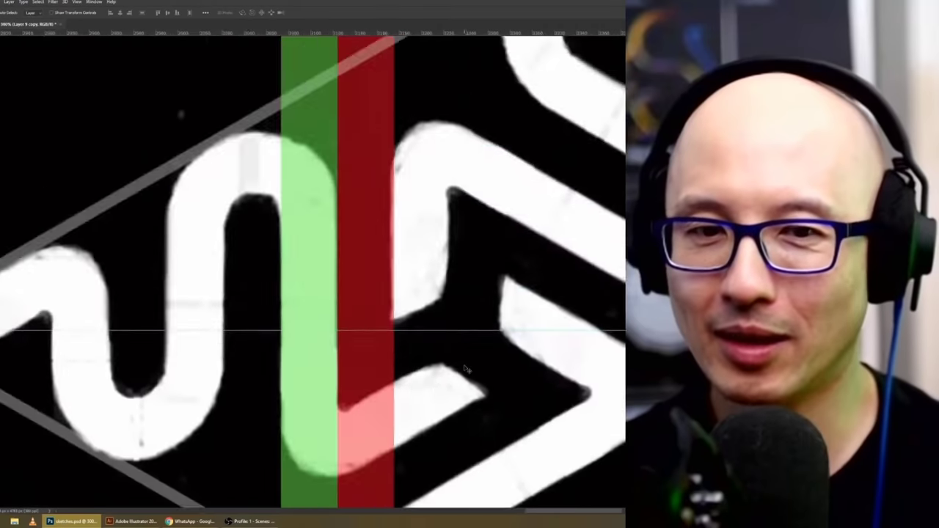
scroll(315, 271, "down", 2)
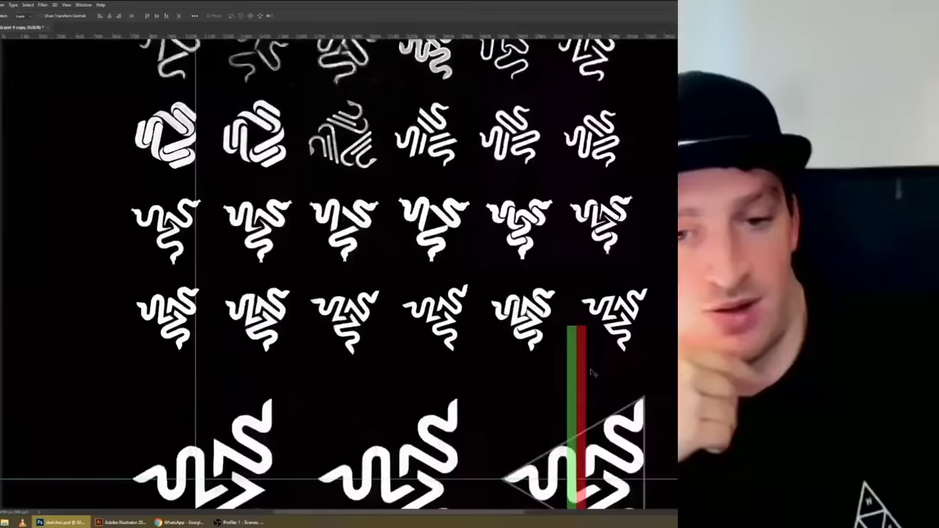
scroll(367, 294, "up", 2)
scroll(359, 279, "down", 2)
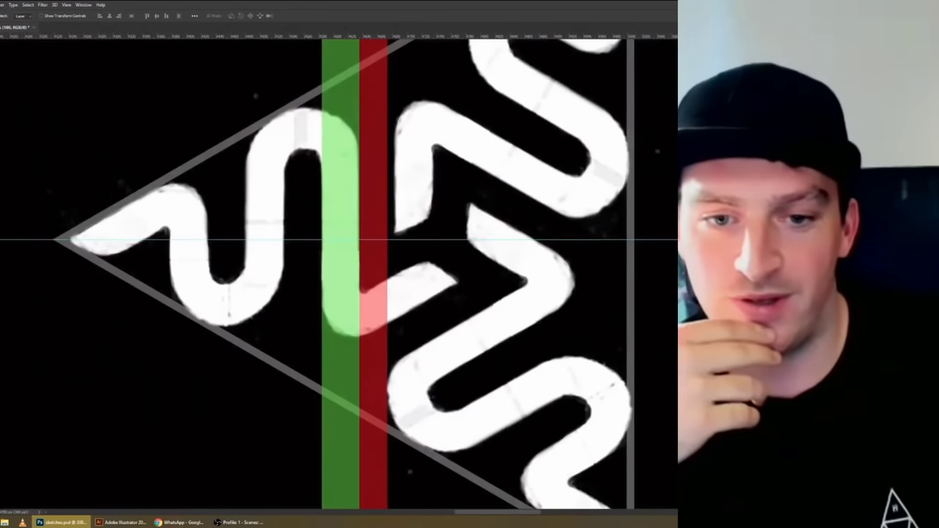
left_click_drag(353, 241, 287, 130)
left_click_drag(298, 249, 247, 360)
key("ctrl+minus")
key("ctrl+minus")
key("ctrl+plus")
key("ctrl+plus")
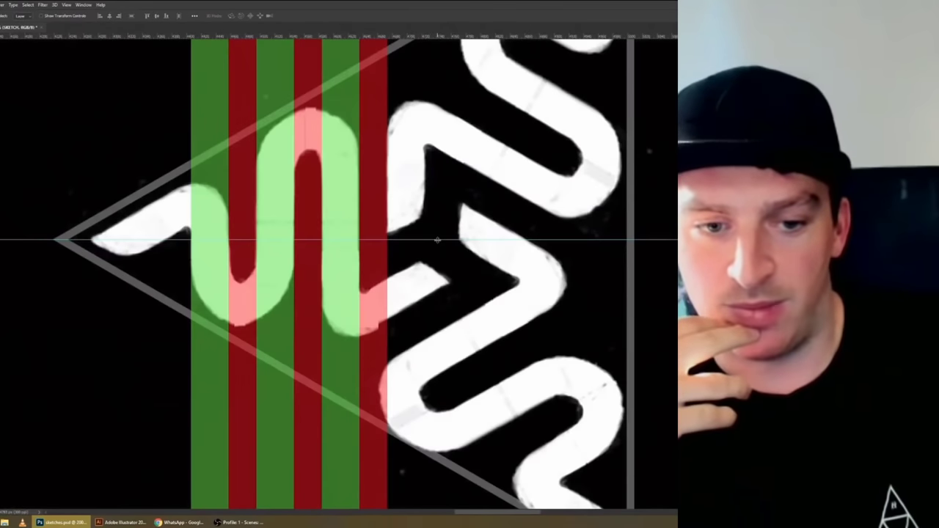
key("ctrl+minus")
key("ctrl+minus")
- Rotate the zigzag piece into the main triangle and shift a colour stripe left to match the snake
key("l")
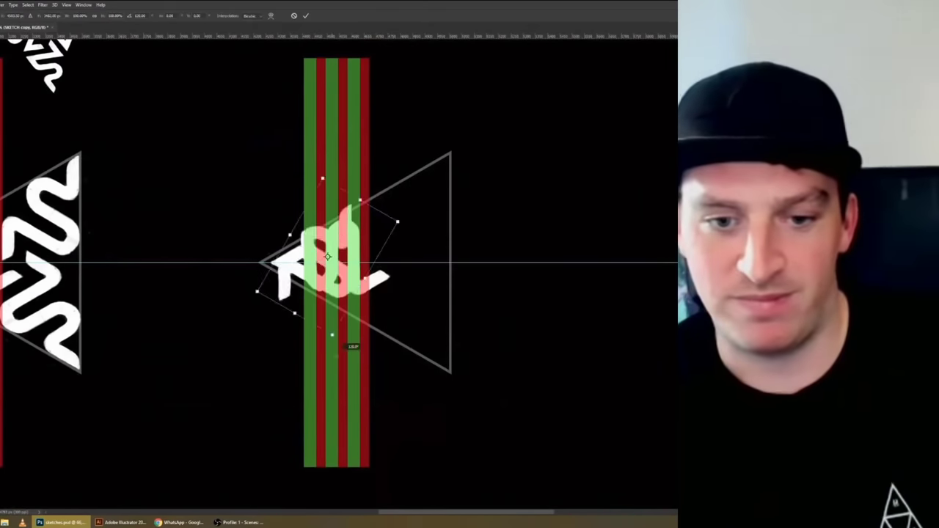
left_click_drag(254, 185, 541, 331)
key("Return")
key("v")
key("ctrl+t")
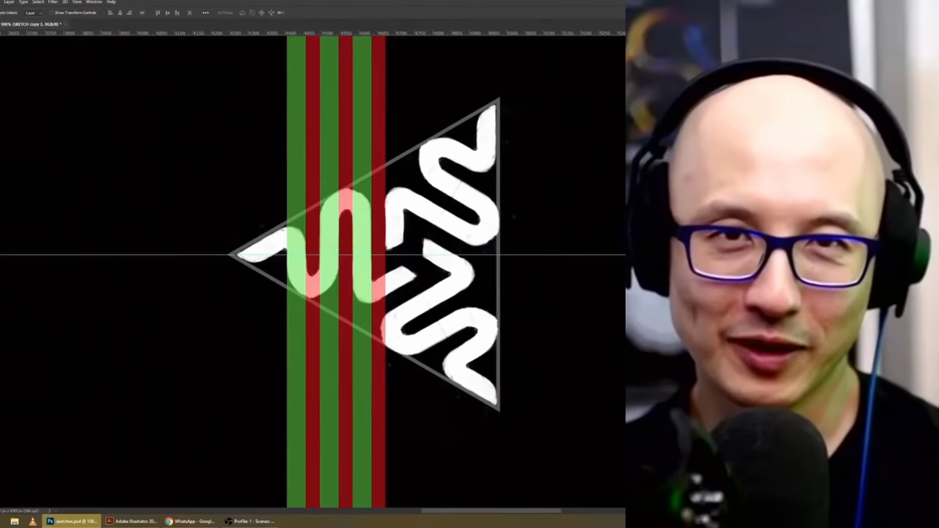
key("ctrl+plus")
key("ctrl+plus")
key("b")
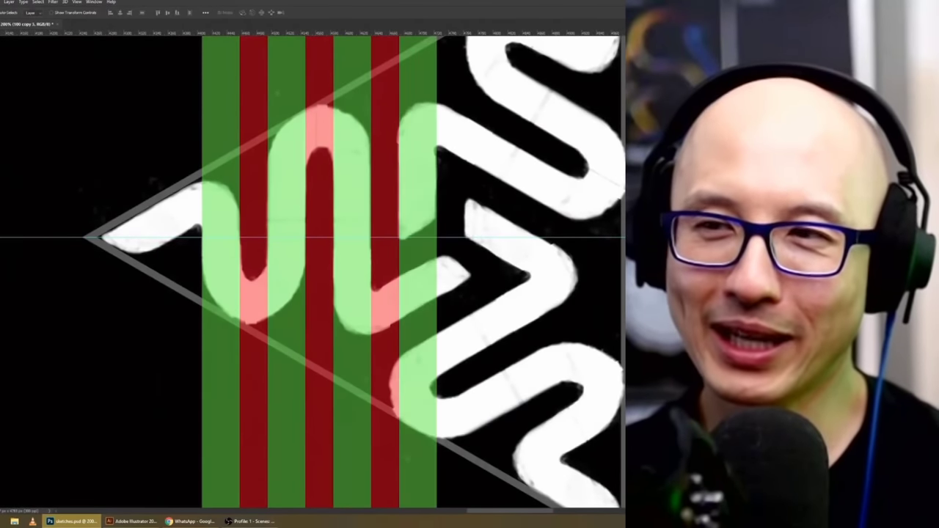
scroll(196, 171, "right", 3)
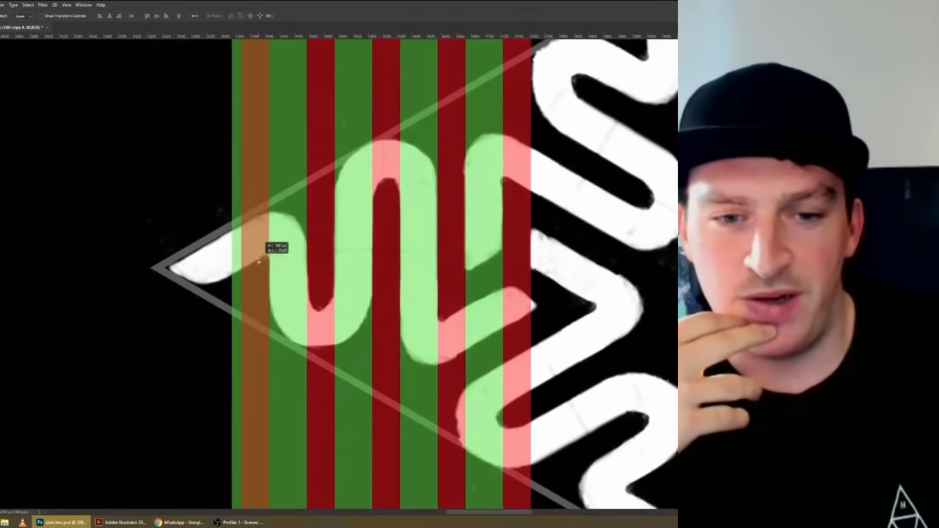
left_click_drag(259, 261, 215, 253)
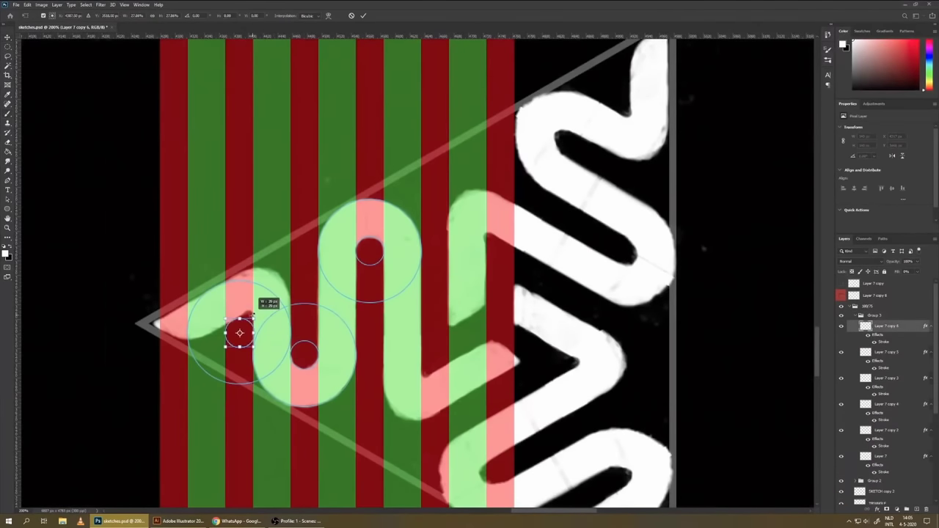
- Confirm the circle's new size, select SKETCH copy 2, and rotate the striped copy diagonally
key("Return")
scroll(892, 454, "down", 2)
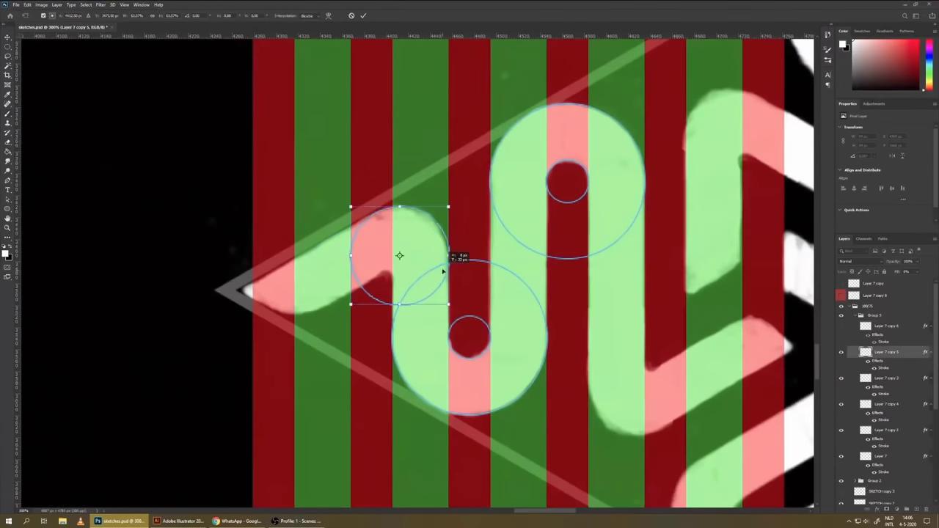
left_click(384, 276, "ctrl")
scroll(404, 334, "right", 1)
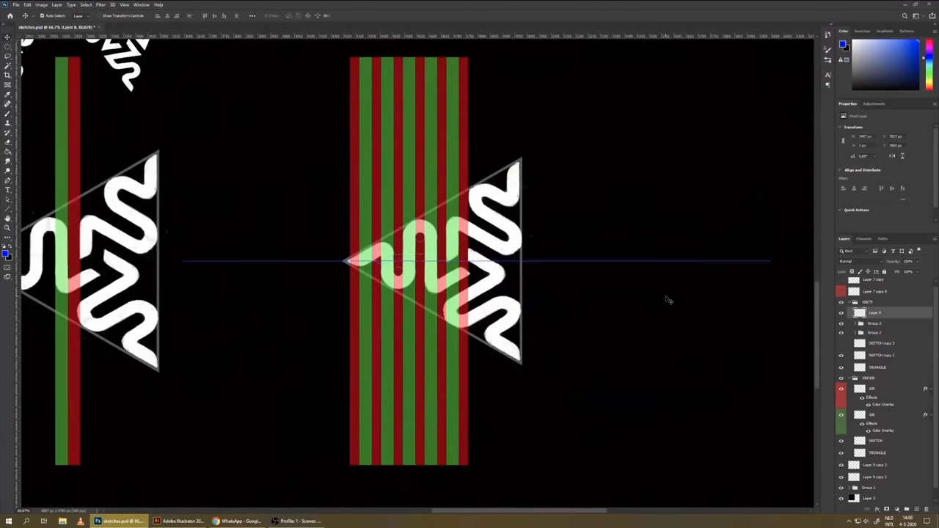
left_click_drag(666, 298, 533, 44)
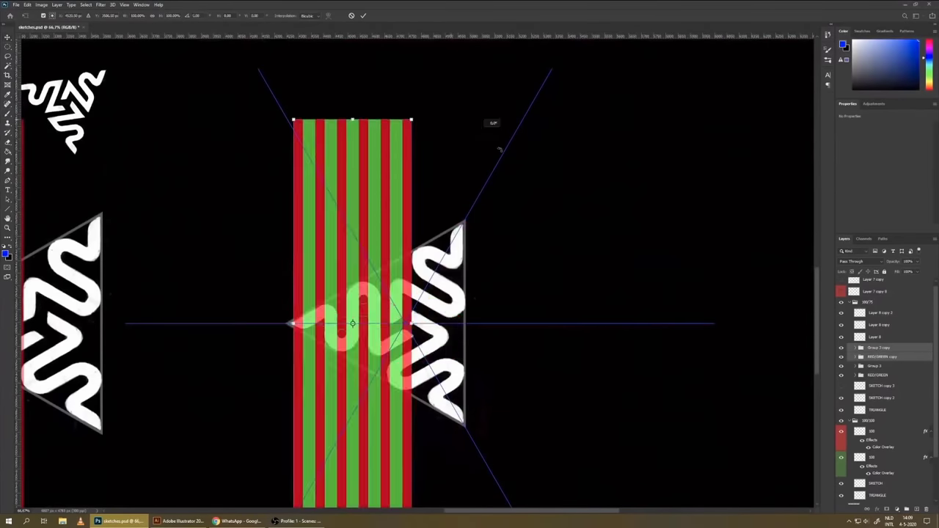
- Rotate the stripe copy 90 degrees, reorder the stripe layers, and duplicate the S shape lower
left_click_drag(497, 125, 449, 276)
key("ctrl+plus")
key("ctrl+plus")
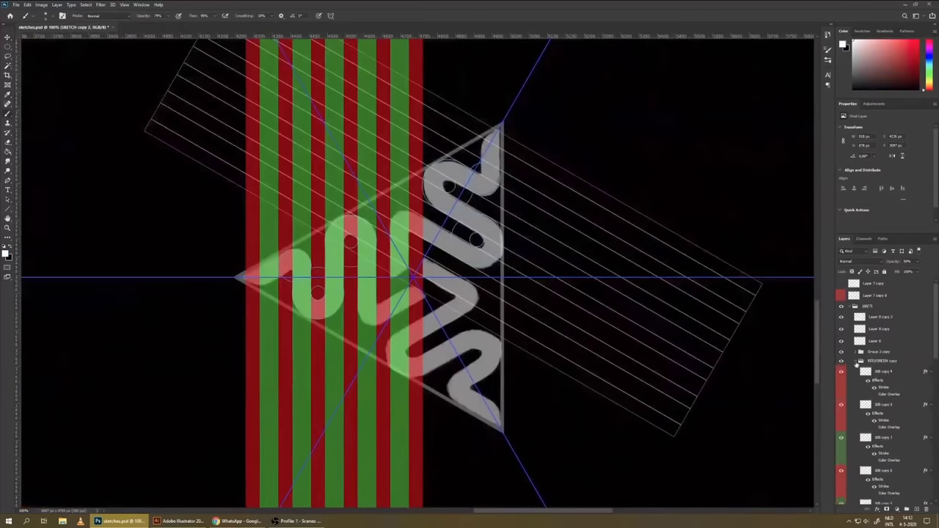
left_click_drag(884, 378, 891, 350)
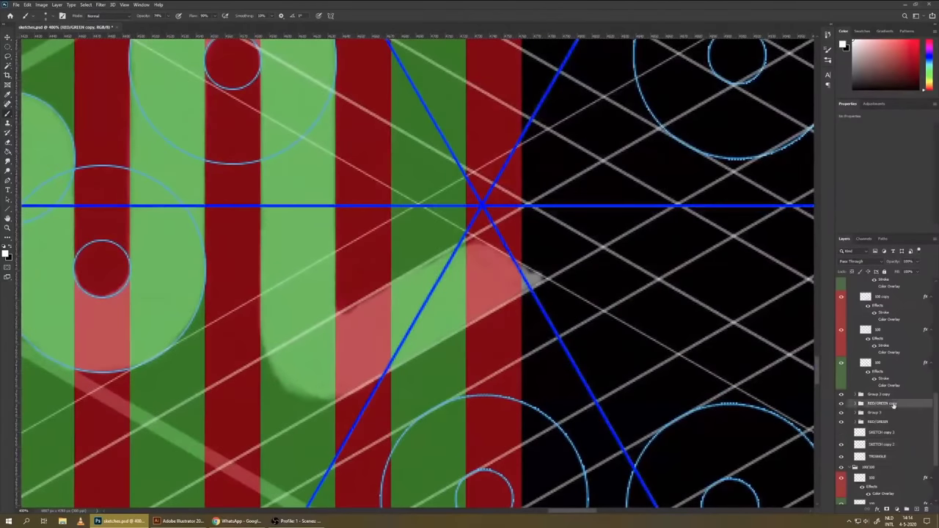
right_click(894, 405)
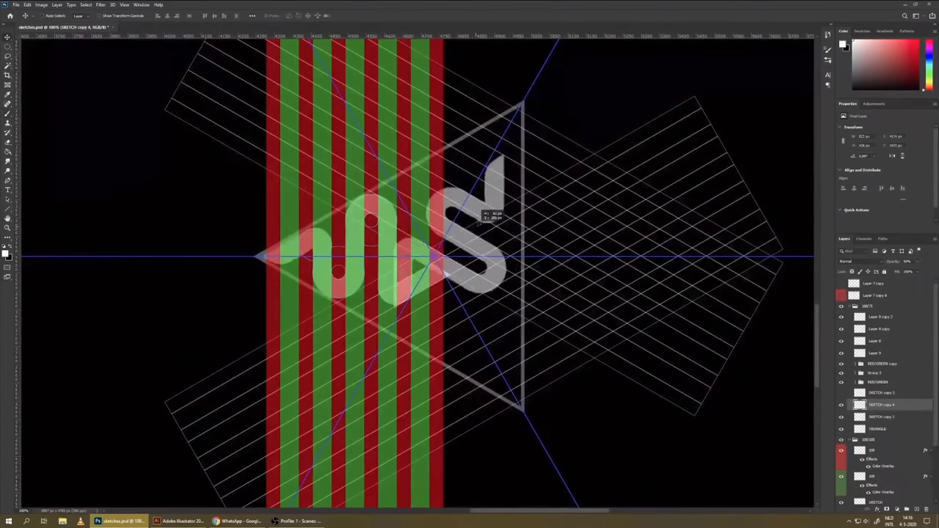
left_click_drag(499, 220, 506, 361)
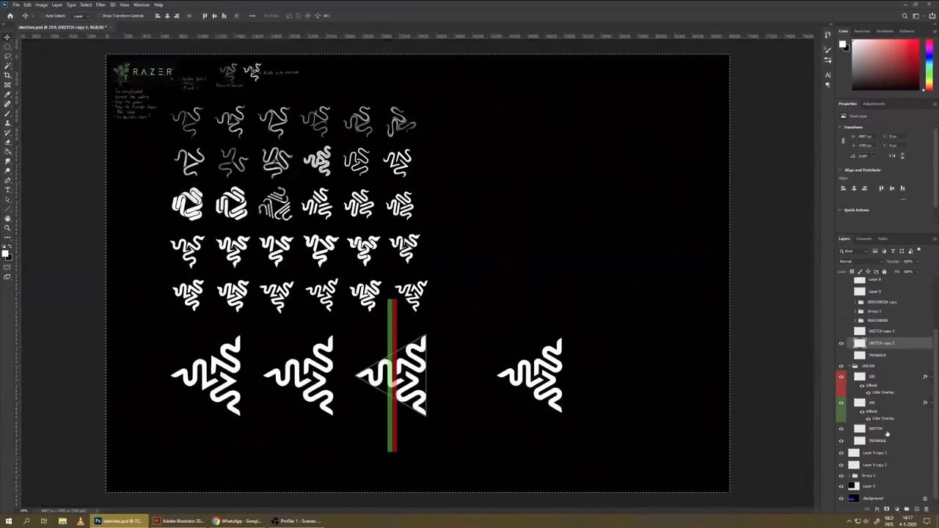
left_click(86, 4)
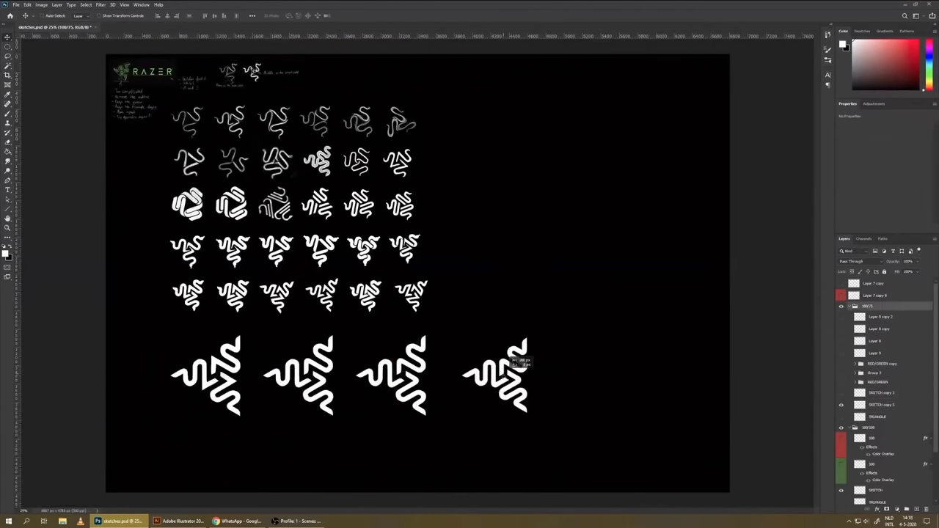
- Extend the canvas, merge the RAZER wordmark layers, and group them with the green logo
key("c")
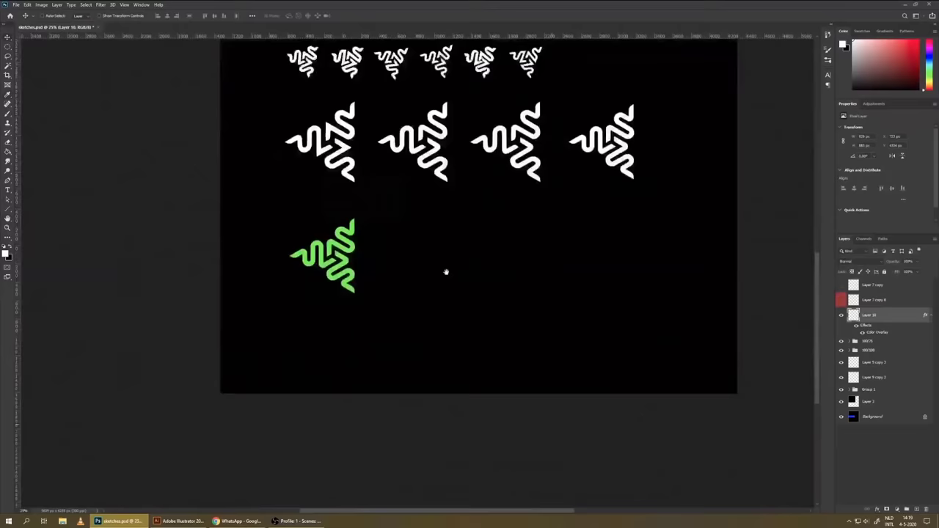
left_click_drag(446, 272, 515, 327)
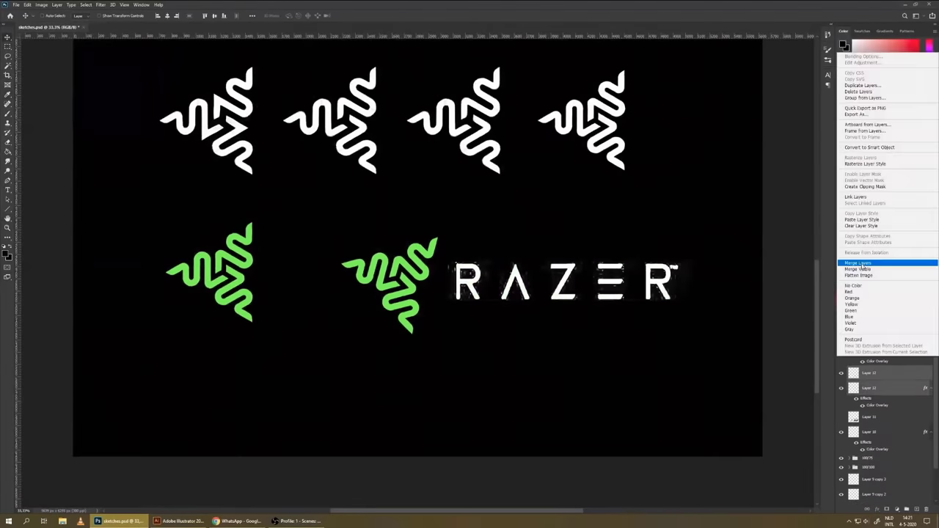
left_click(858, 263)
key("ctrl+plus")
key("ctrl+plus")
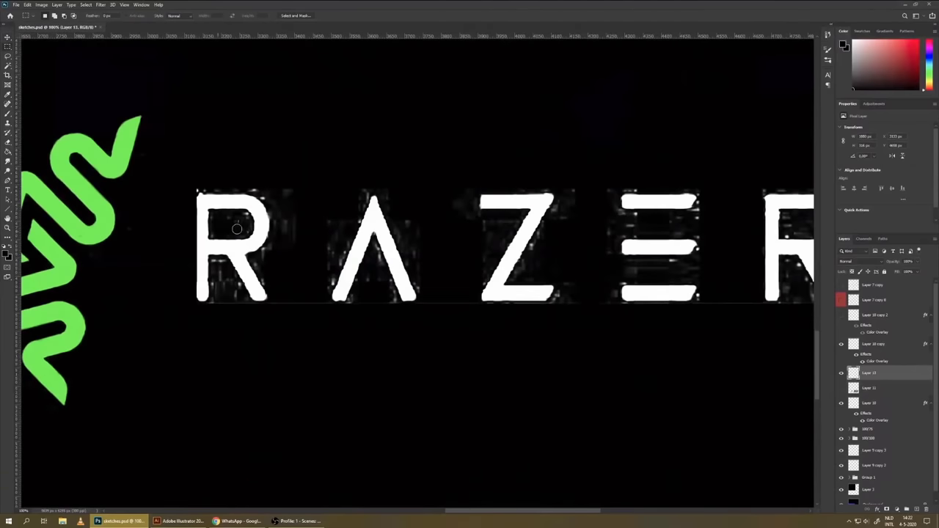
scroll(354, 216, "right", 5)
key("ctrl+minus")
key("ctrl+minus")
key("ctrl+minus")
key("ctrl+minus")
key("ctrl+minus")
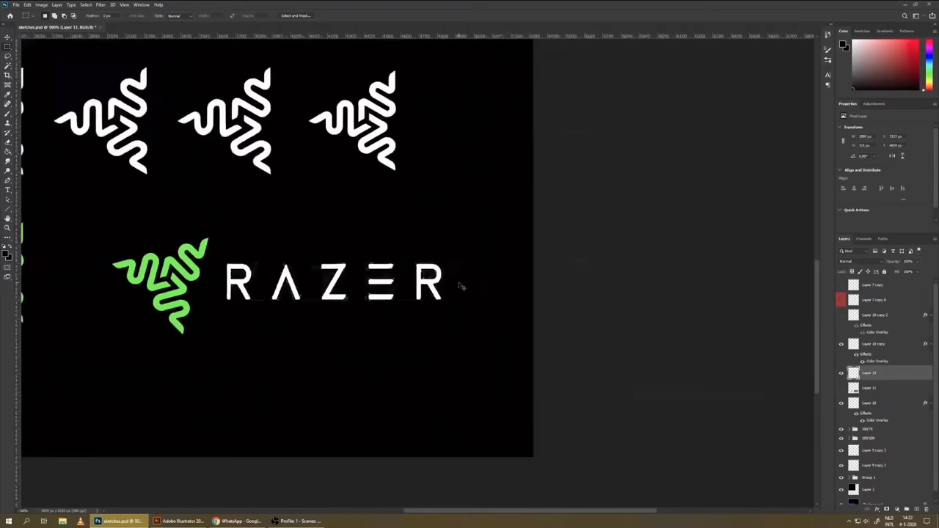
key("ctrl+g")
key("ctrl+t")
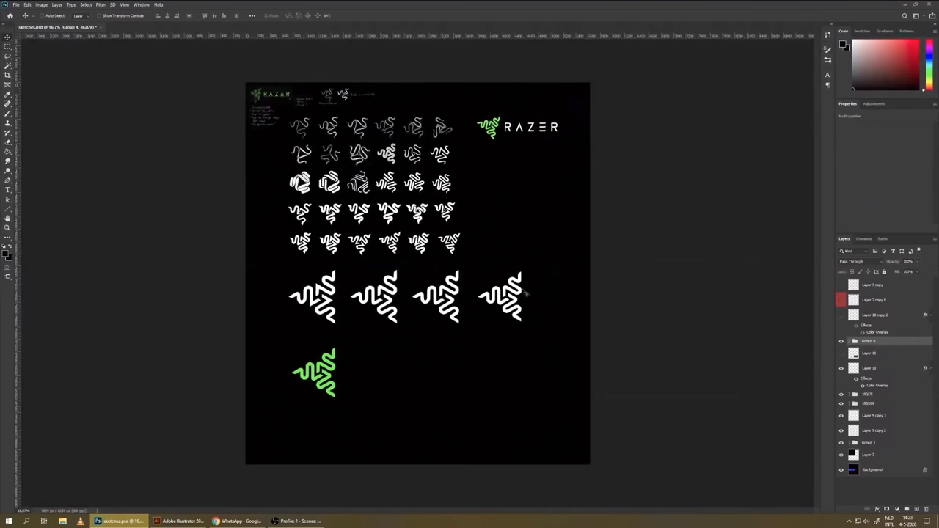
- Alt-drag a copy of the green snake logo below and rotate it with Ctrl+T
left_click_drag(649, 350, 518, 395)
key("Return")
scroll(562, 377, "up", 3)
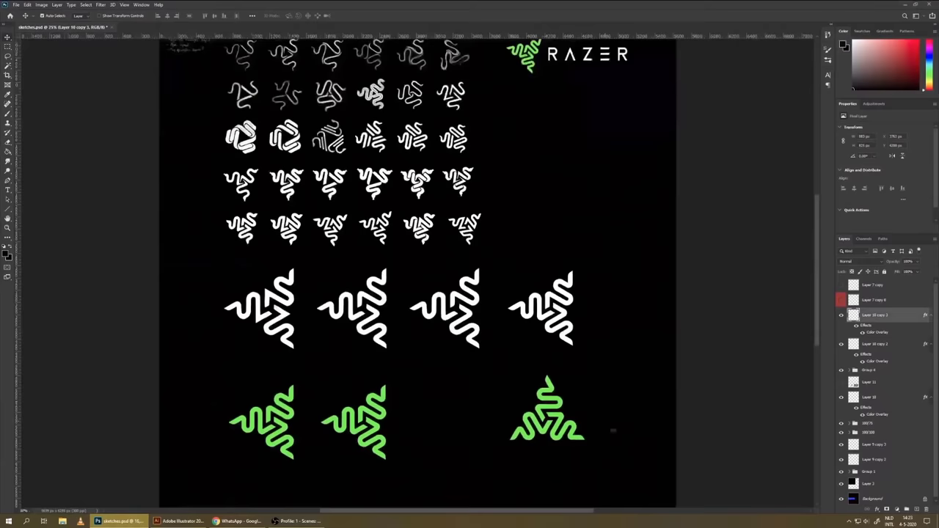
key("m")
key("ctrl+minus")
key("ctrl+t")
left_click_drag(514, 257, 384, 220)
key("Return")
- Crop the canvas to frame the lower green logos
key("ctrl+minus")
key("c")
key("ctrl+minus")
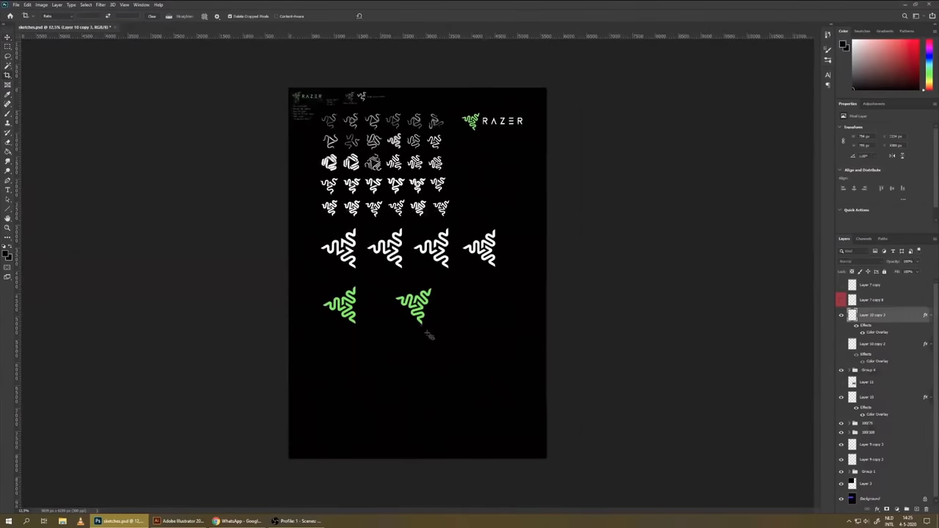
scroll(365, 361, "up", 3)
left_click_drag(542, 296, 556, 259)
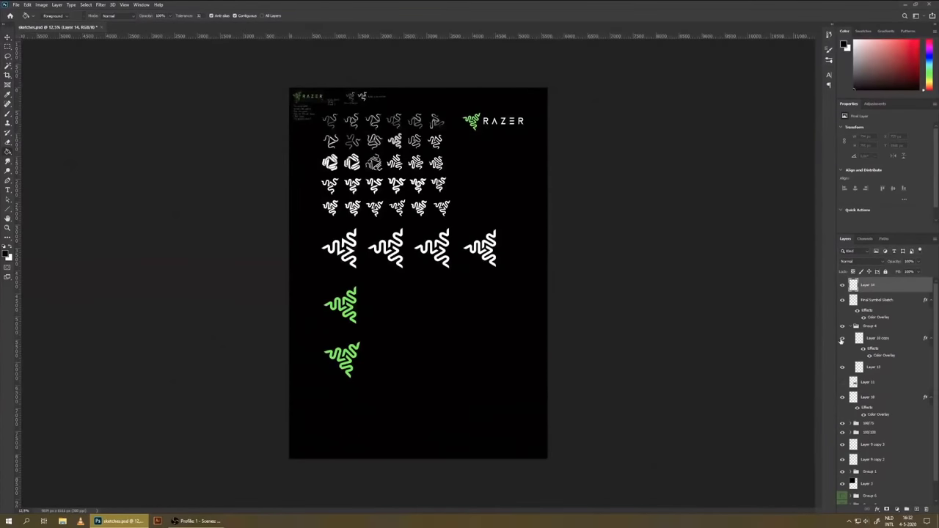
scroll(419, 243, "up", 5)
scroll(419, 243, "down", 2)
- On a new layer, brush-sketch the letter R beside the logo
key("ctrl+shift+alt+n")
key("b")
mouse_move(315, 228)
left_mouse_down()
mouse_move(315, 289)
mouse_move(354, 266)
left_mouse_up()
left_click_drag(355, 266, 366, 287)
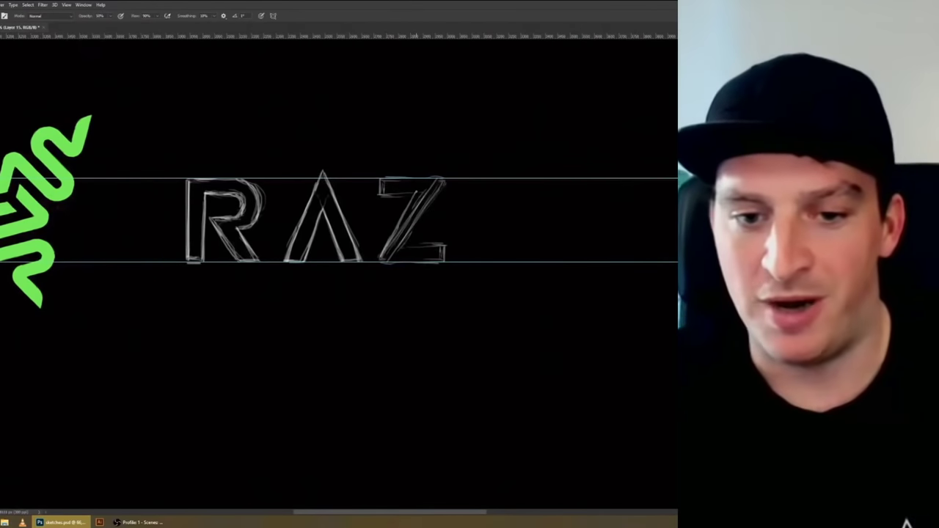
- Fill the E's top and middle bars with grey using rectangular selections
key("m")
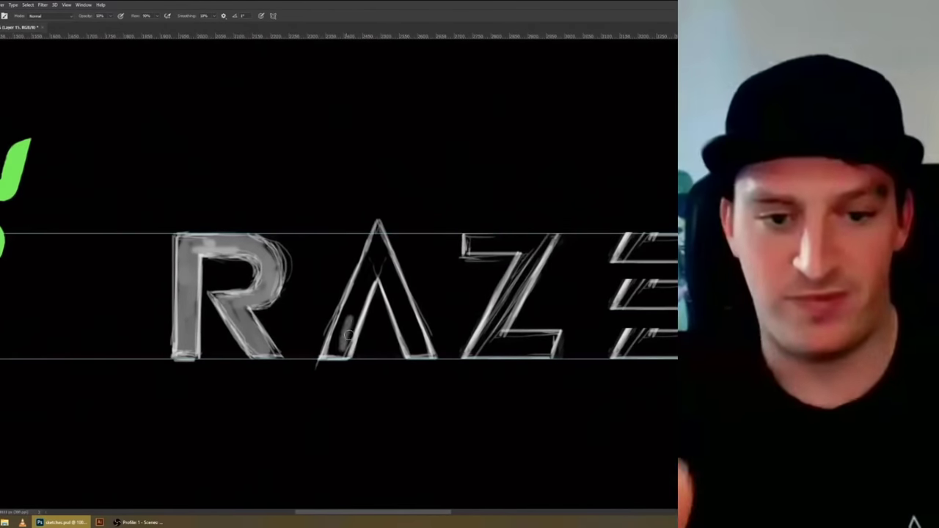
left_click_drag(331, 348, 396, 323)
scroll(367, 294, "right", 3)
left_click_drag(367, 242, 353, 281)
scroll(337, 279, "right", 4)
left_click_drag(273, 213, 351, 205)
left_click_drag(344, 253, 270, 266)
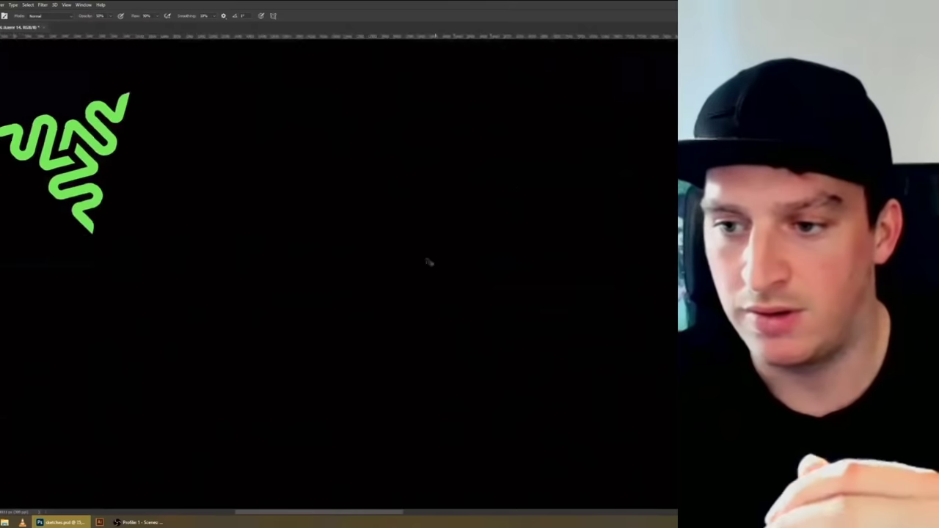
- Paint the R's rounded bowl and carve black shapes into the second R, then deselect
scroll(429, 261, "up", 3)
mouse_move(187, 262)
left_mouse_down()
mouse_move(188, 199)
mouse_move(218, 237)
left_mouse_up()
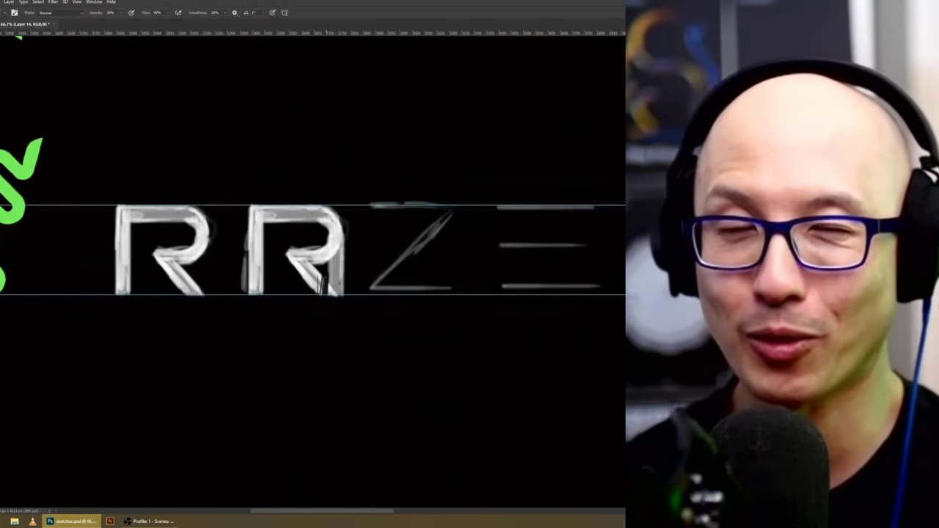
left_click_drag(321, 286, 249, 242)
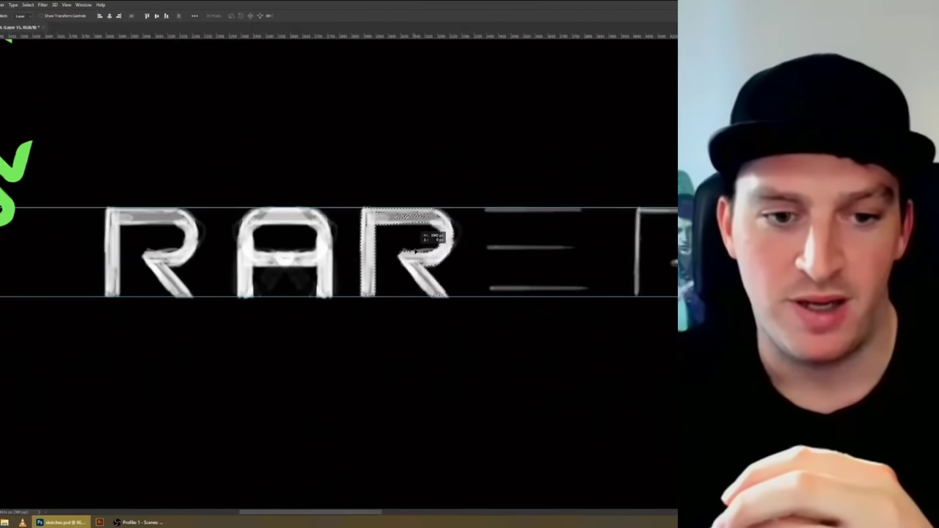
left_click(28, 4)
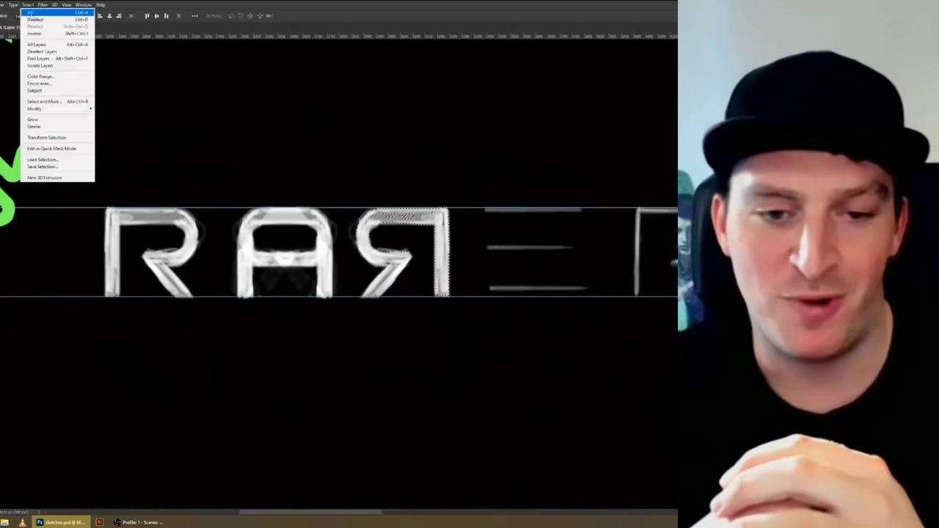
key("Escape")
key("ctrl+z")
key("ctrl+d")
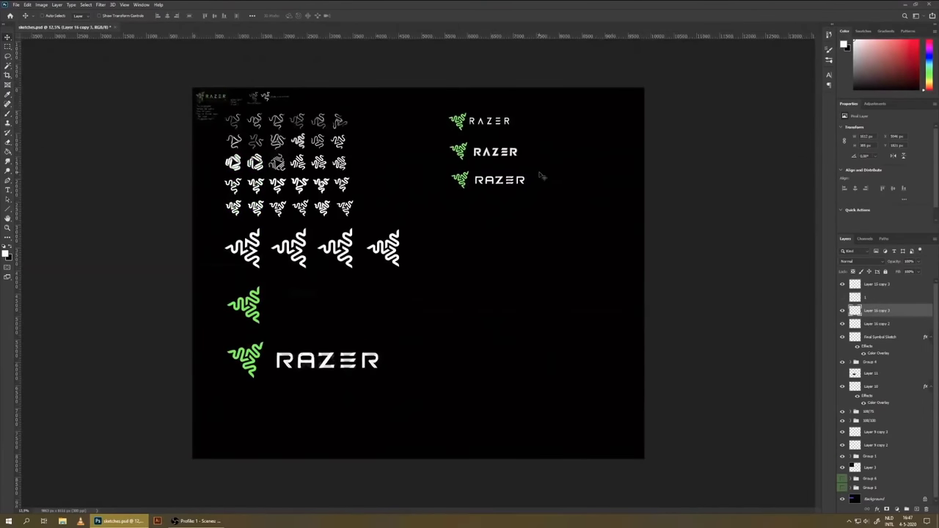
- Group and rename the lettering layers, then sketch the A's two diagonal strokes and merge them
key("ctrl+g")
double_click(873, 283)
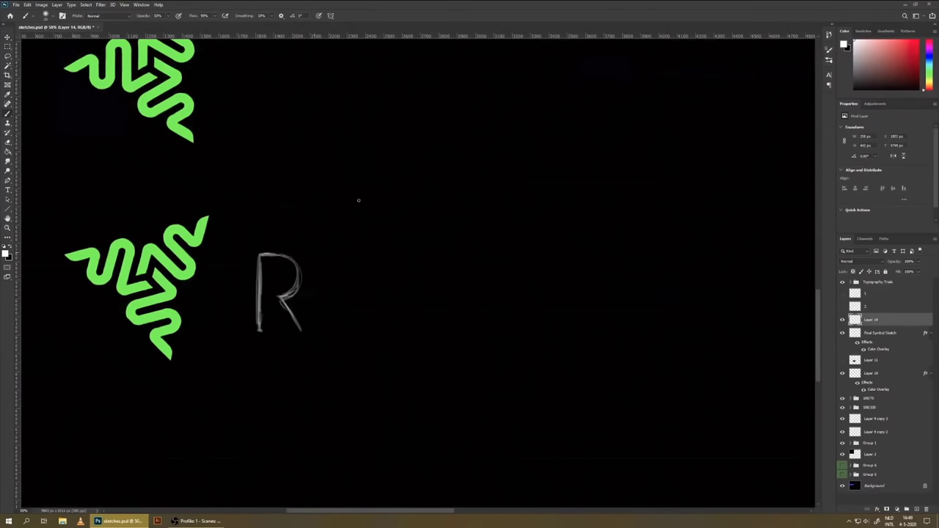
key("ctrl+shift+alt+n")
left_click_drag(200, 263, 172, 359)
key("ctrl+semicolon")
key("ctrl+j")
right_click(872, 319)
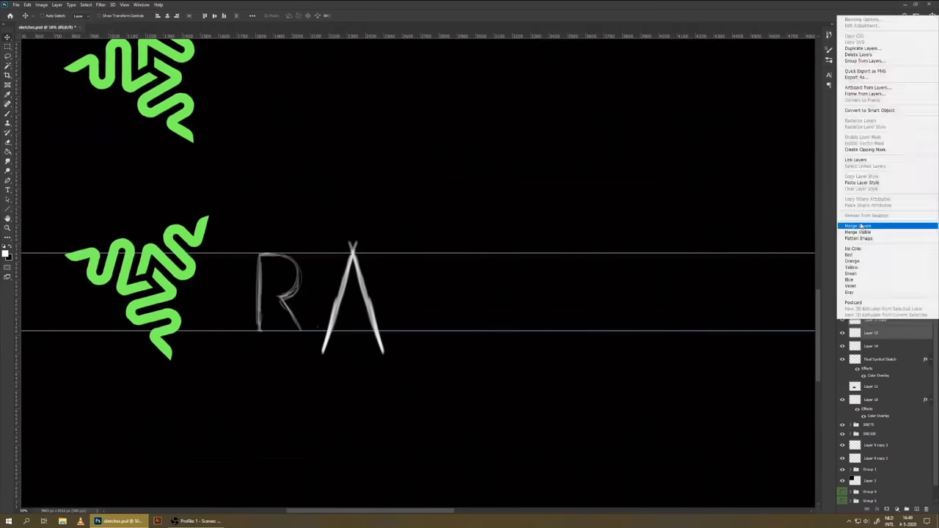
left_click(880, 226)
- Brush a Z and reshape it with Free Transform
key("b")
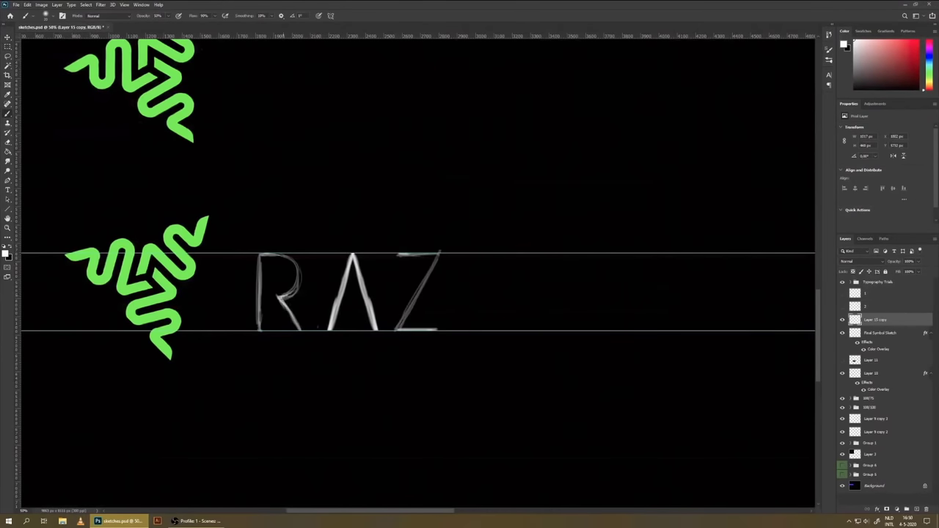
scroll(338, 284, "up", 2)
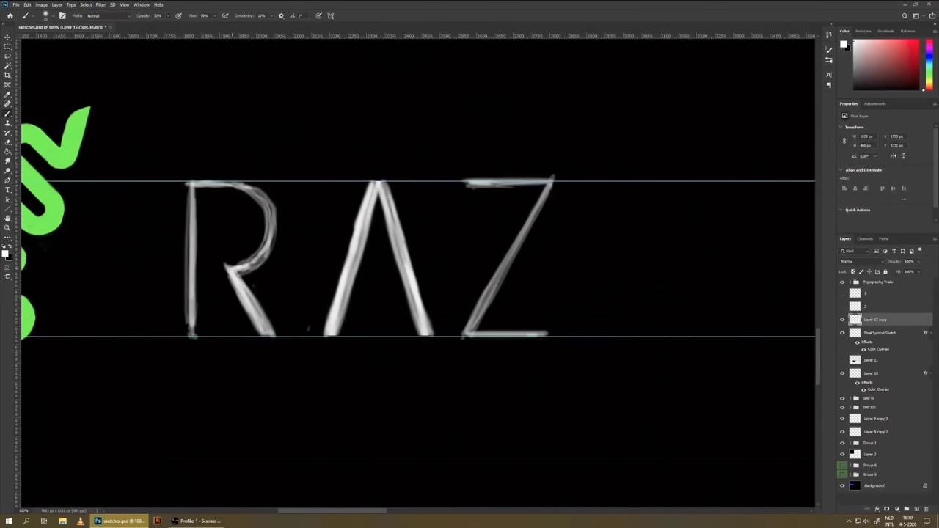
scroll(549, 377, "down", 2)
scroll(366, 271, "up", 1)
key("ctrl+t")
key("Return")
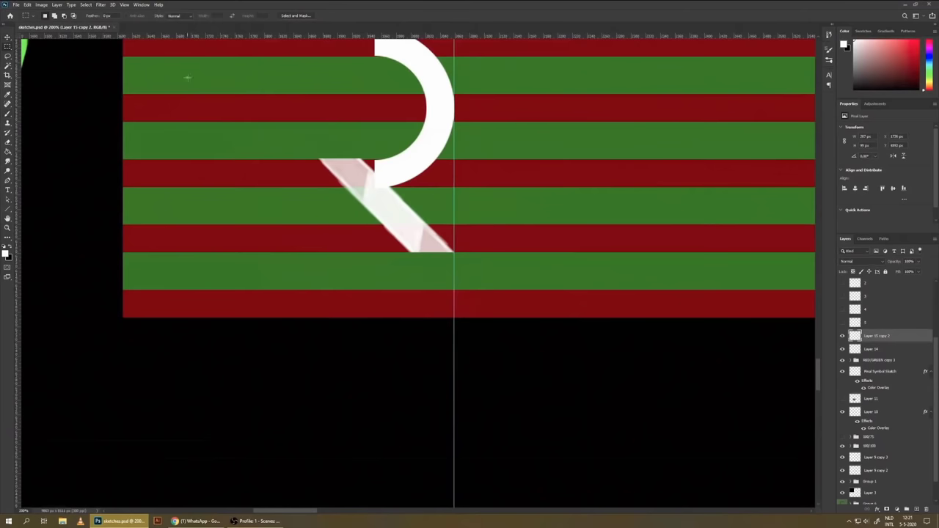
- Drag out a selection to square up a letter stroke against the stripe grid
left_click_drag(524, 213, 541, 297)
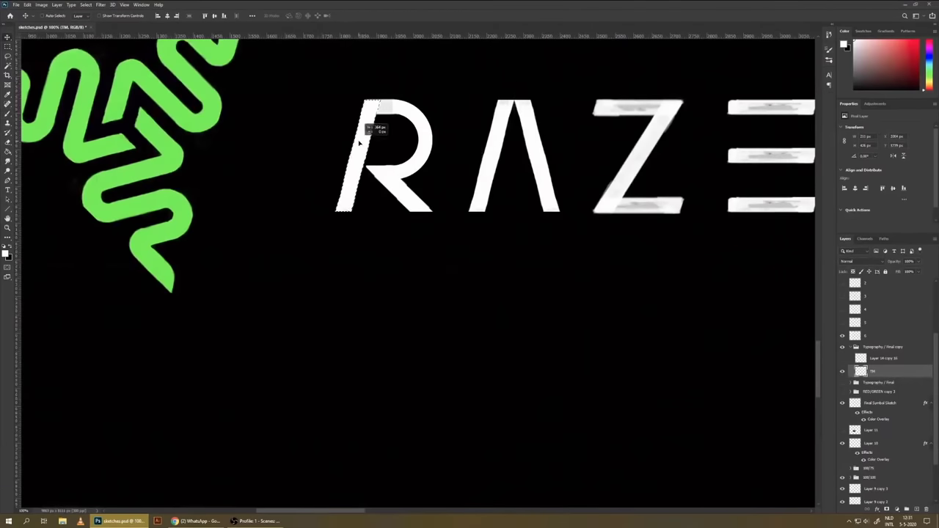
- Move layers 6 and 7 into the Typography Trials group and zoom out to the whole sheet
scroll(321, 224, "down", 3)
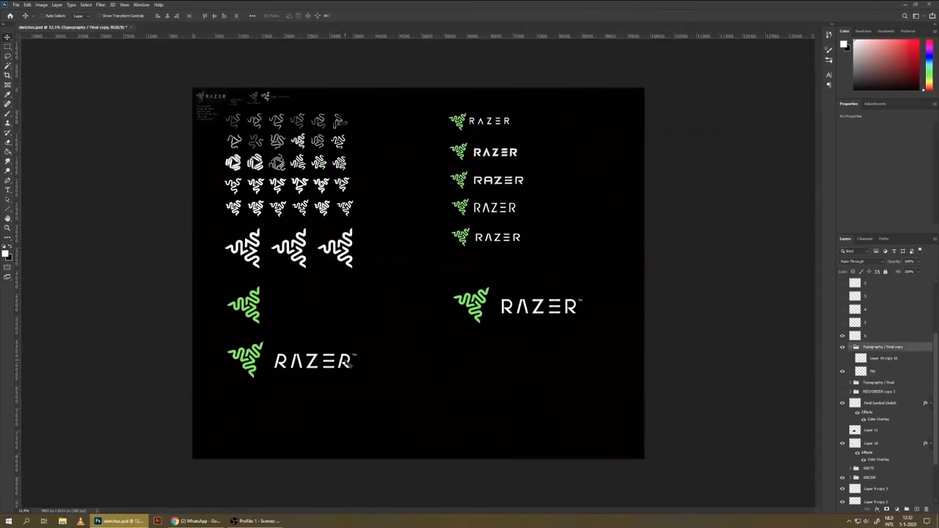
left_click(858, 349)
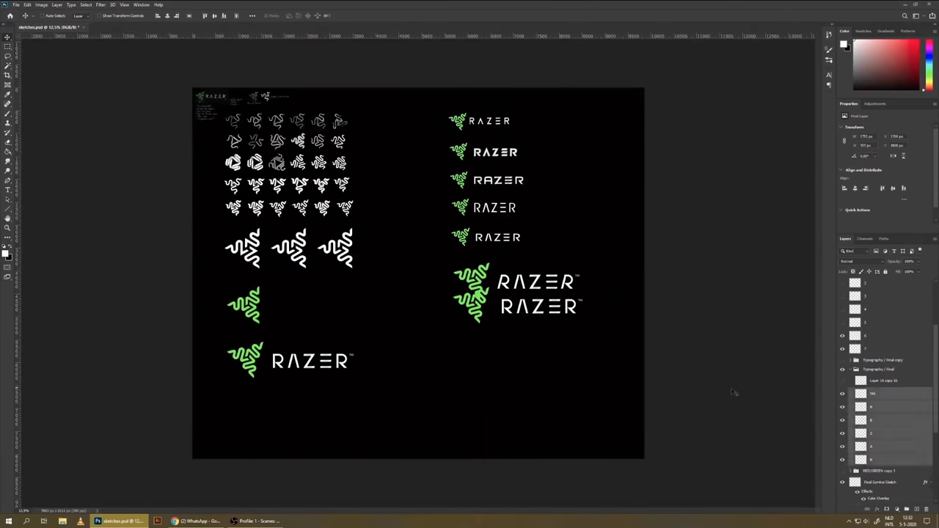
left_click(854, 336)
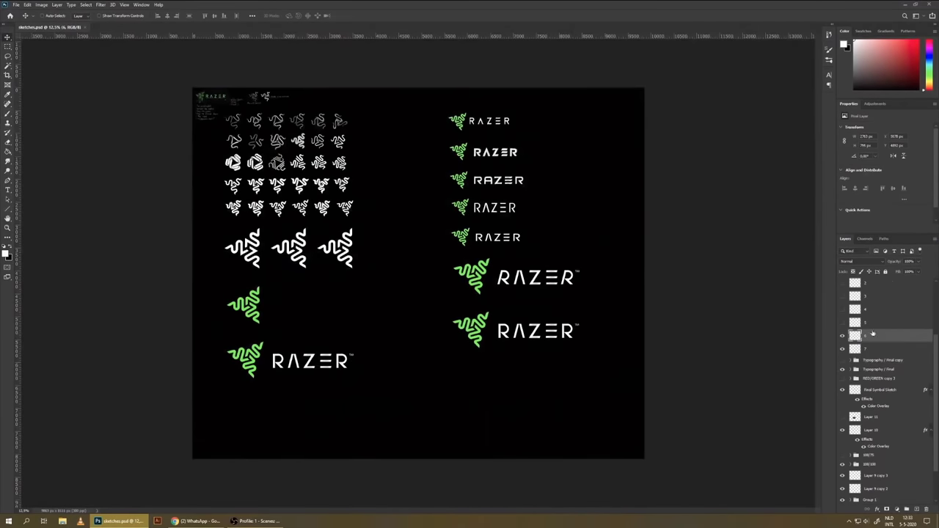
left_click_drag(872, 333, 851, 283)
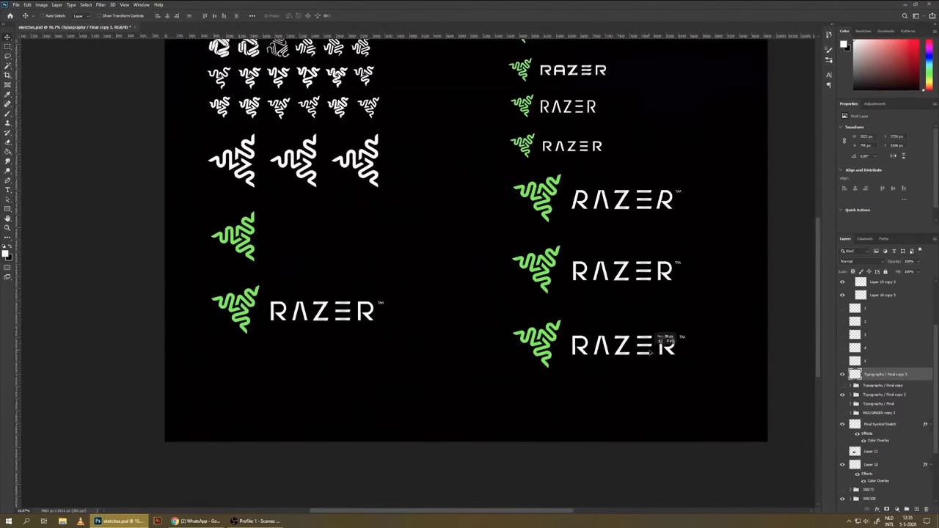
scroll(652, 352, "down", 3)
scroll(746, 409, "up", 2)
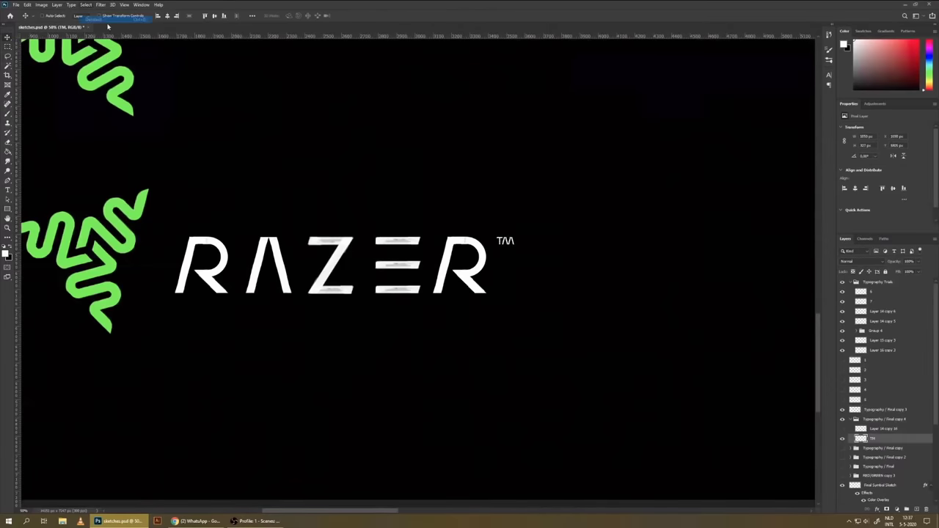
scroll(508, 330, "down", 5)
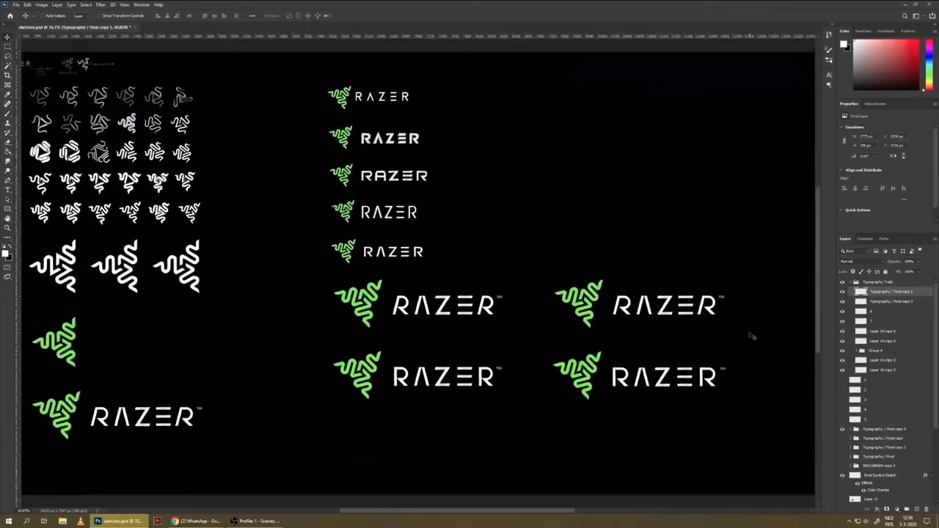
key("ctrl+minus")
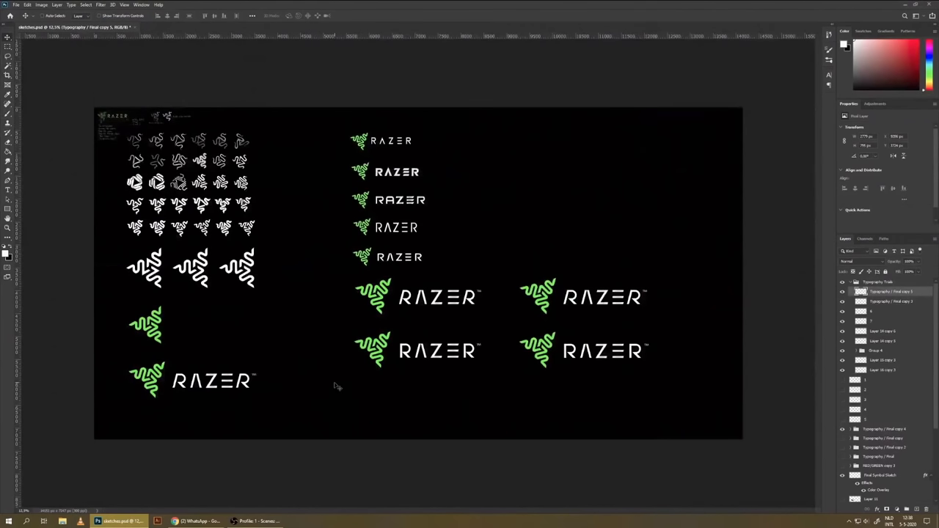
key("c")
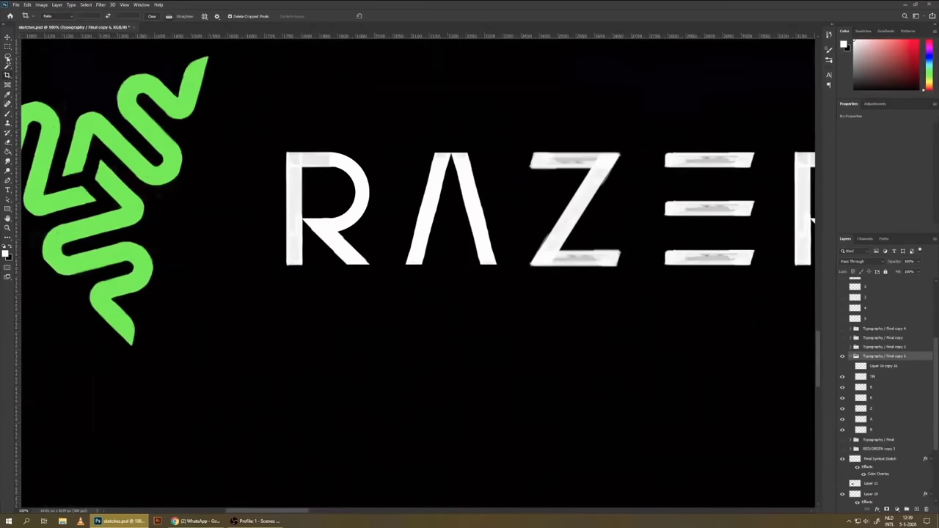
- Rebuild the R's stem from a duplicated, trimmed piece of the Z
key("ctrl+j")
left_click_drag(576, 209, 288, 196)
key("Delete")
key("v")
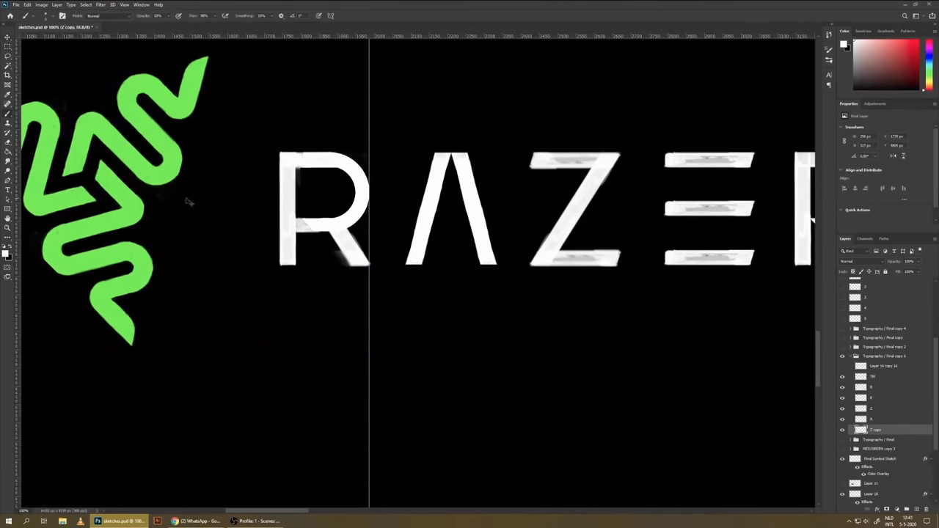
key("ctrl+minus")
key("ctrl+minus")
key("ctrl+minus")
key("ctrl+d")
- Duplicate the lockups into a third row on the sheet
key("ctrl+minus")
key("ctrl+minus")
key("ctrl+minus")
key("ctrl+minus")
key("ctrl+minus")
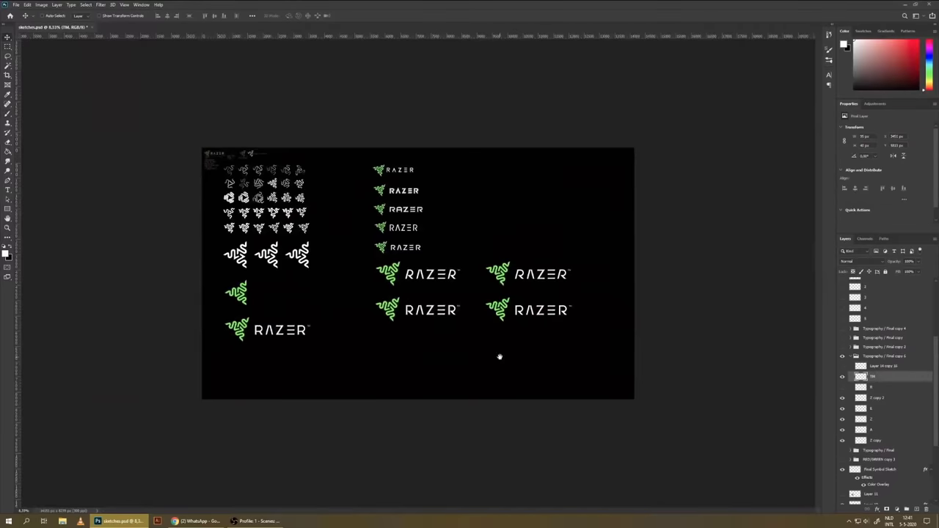
scroll(506, 345, "up", 3)
key("ctrl+minus")
key("ctrl+j")
key("ctrl+plus")
key("ctrl+plus")
key("ctrl+plus")
key("ctrl+plus")
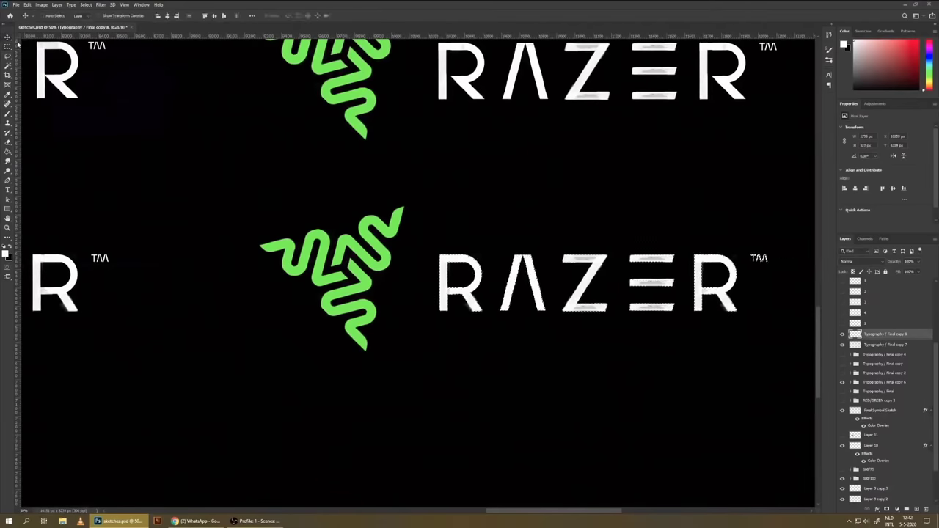
key("ctrl+minus")
key("ctrl+minus")
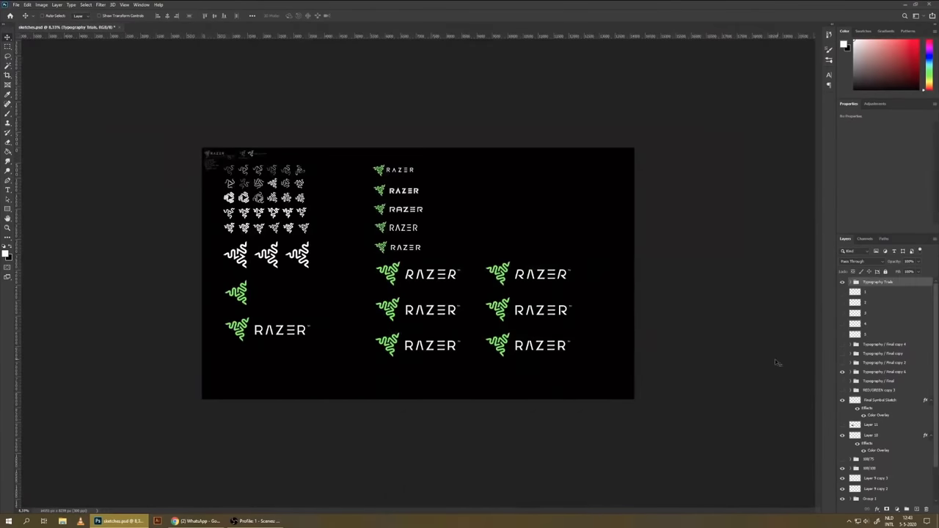
key("ctrl+plus")
- Shrink the document to a smaller image size and select a RAZER lockup's layer
key("c")
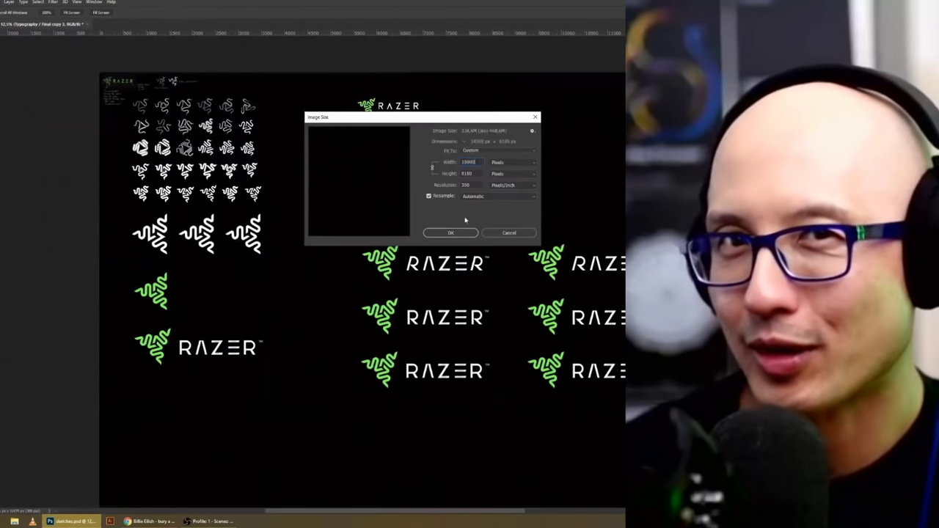
left_click(462, 232)
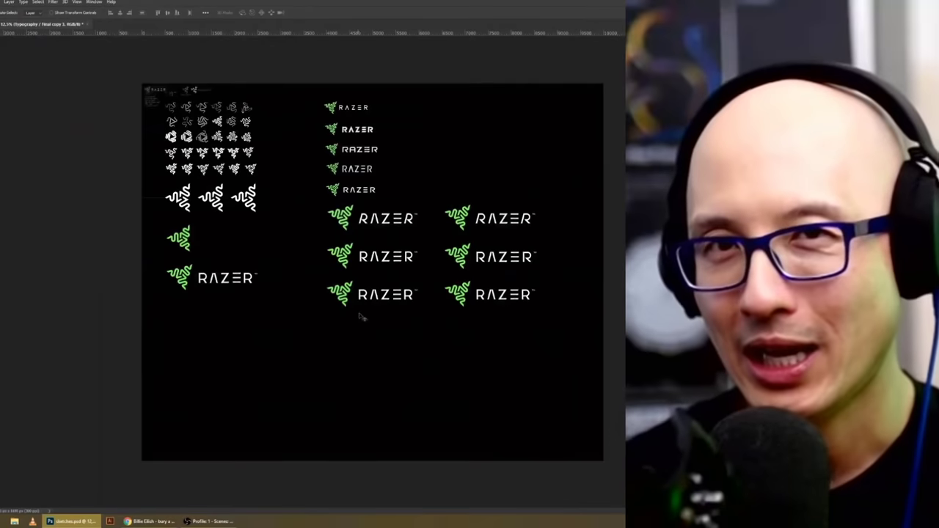
key("ctrl+plus")
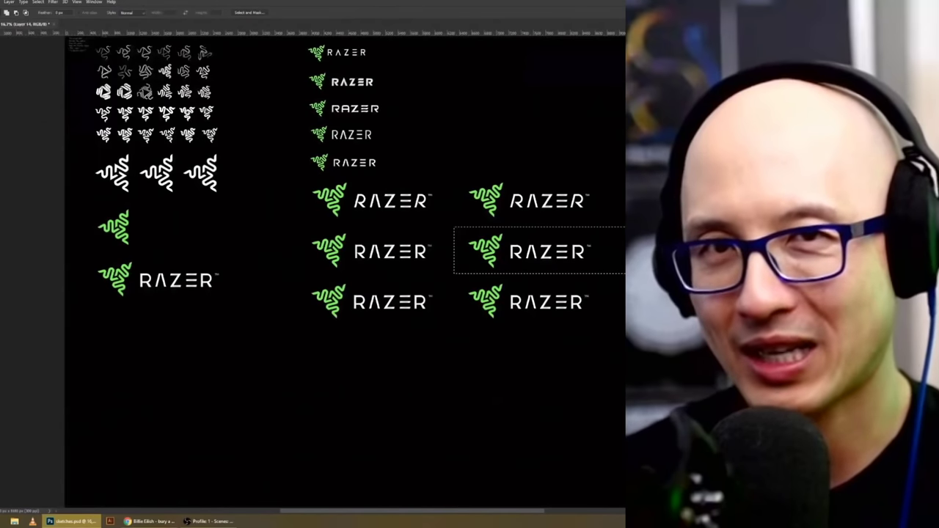
left_click(176, 281)
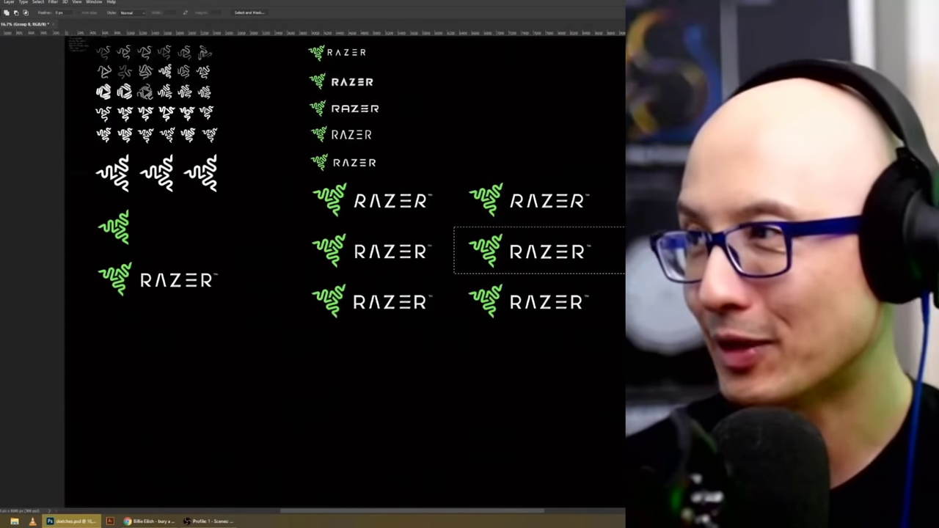
- Move the framed lockup lower and fill the box behind it with black
key("v")
key("ctrl+plus")
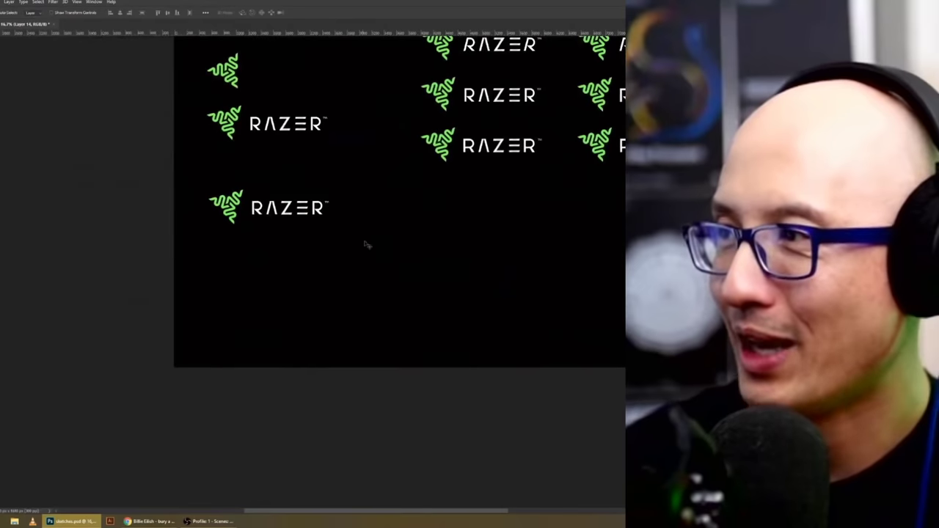
left_click_drag(432, 271, 432, 270)
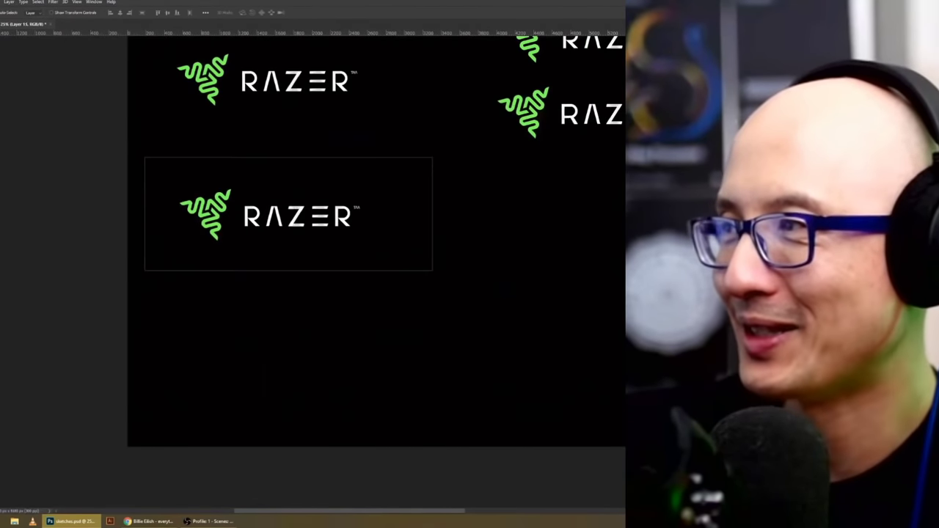
key("v")
- Add a white tile beside the black one and duplicate the lockup onto it
key("g")
key("alt+BackSpace")
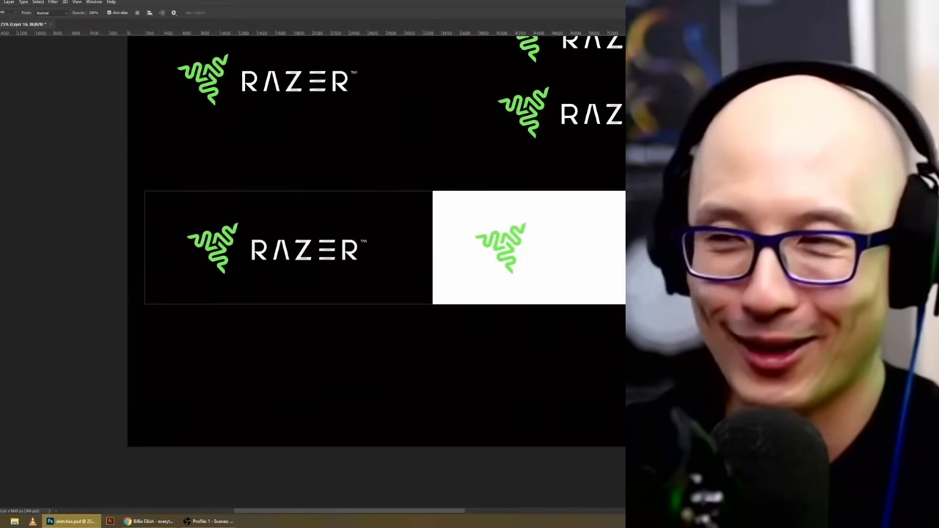
key("Escape")
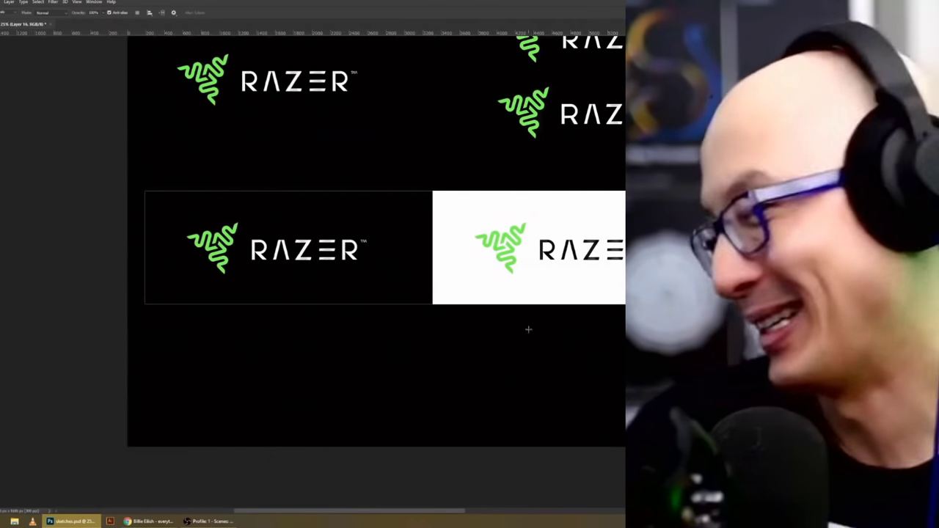
key("Escape")
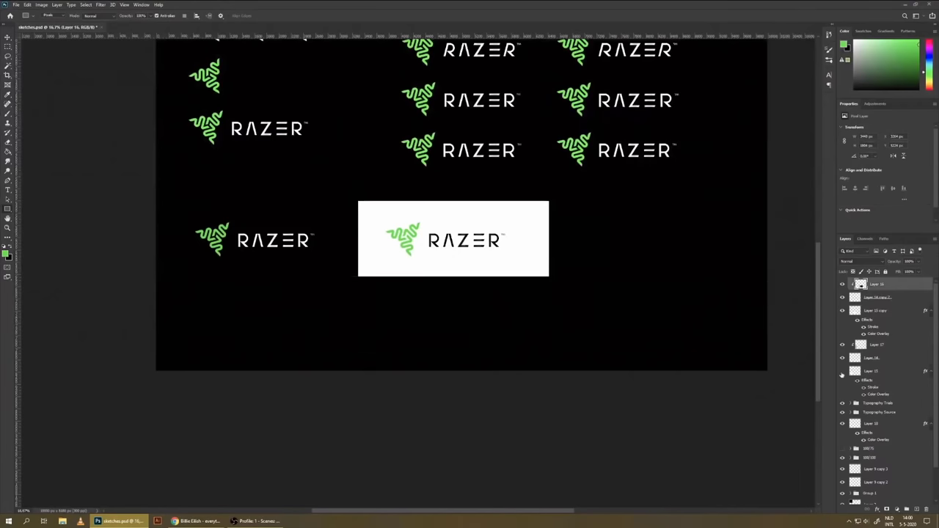
left_click_drag(549, 276, 328, 305)
key("Return")
- Zoom over the green, black and white logo mock-ups and nudge a guide slightly right
key("ctrl+plus")
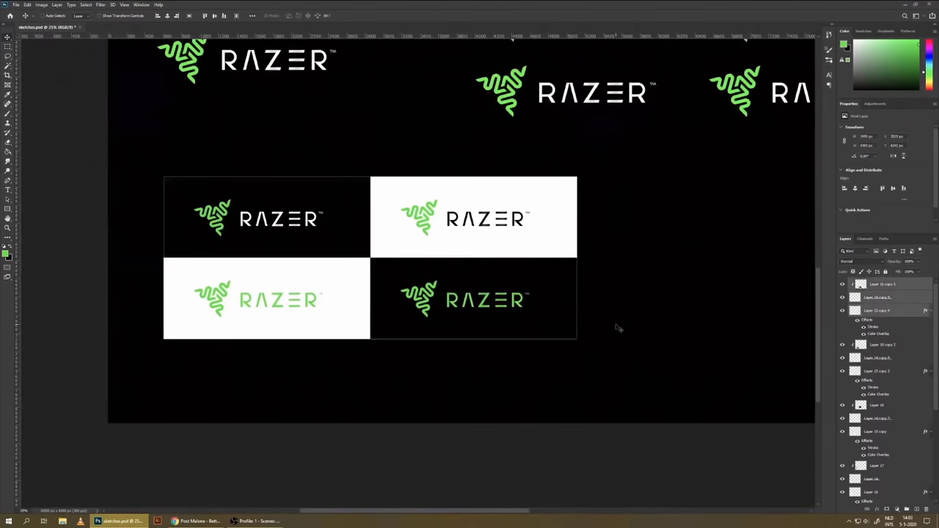
key("ctrl+minus")
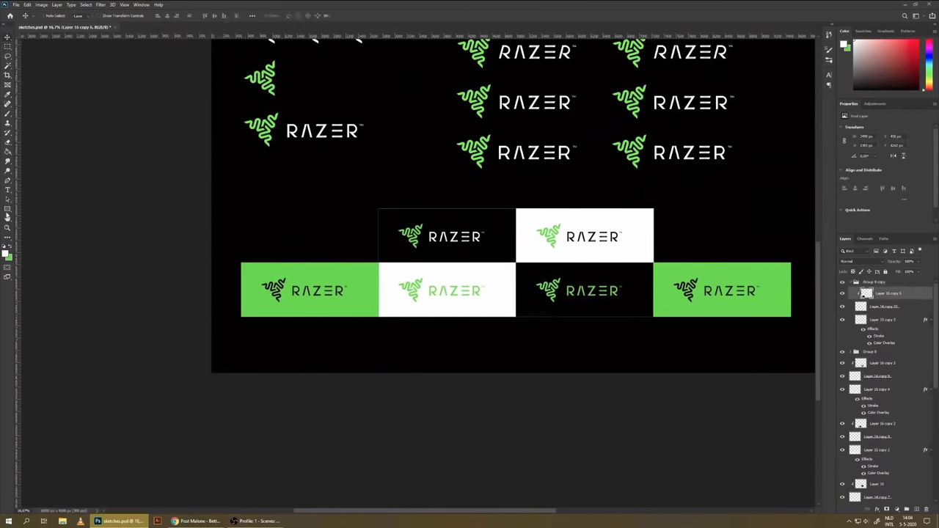
key("c")
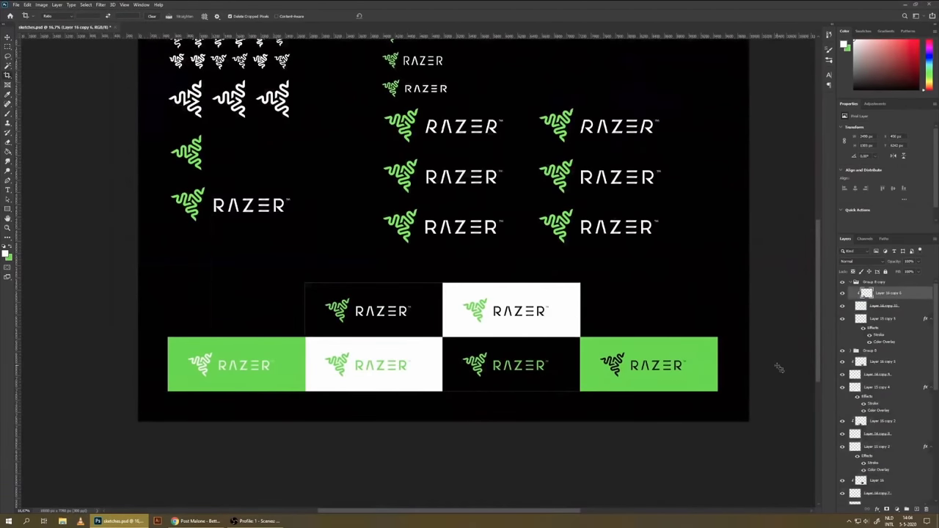
scroll(492, 318, "up", 3)
scroll(589, 360, "down", 3)
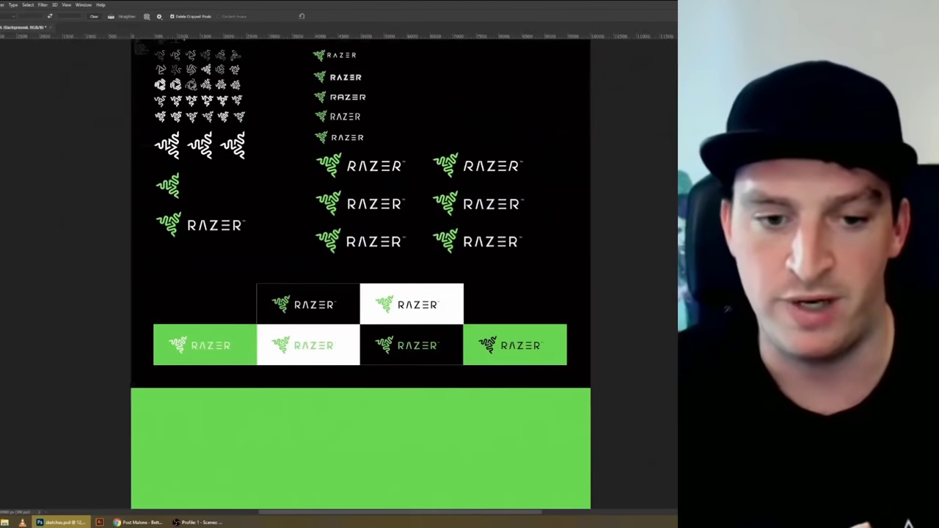
left_click(541, 307)
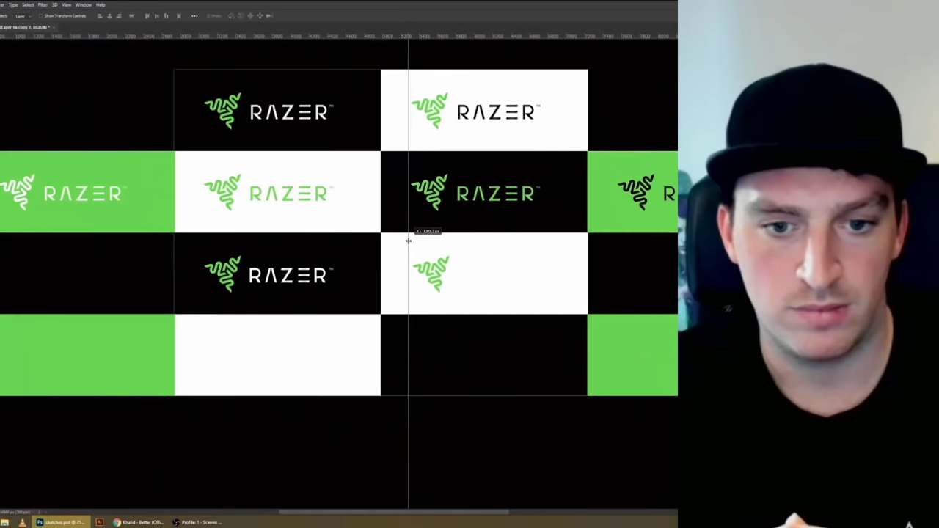
left_click_drag(408, 240, 410, 240)
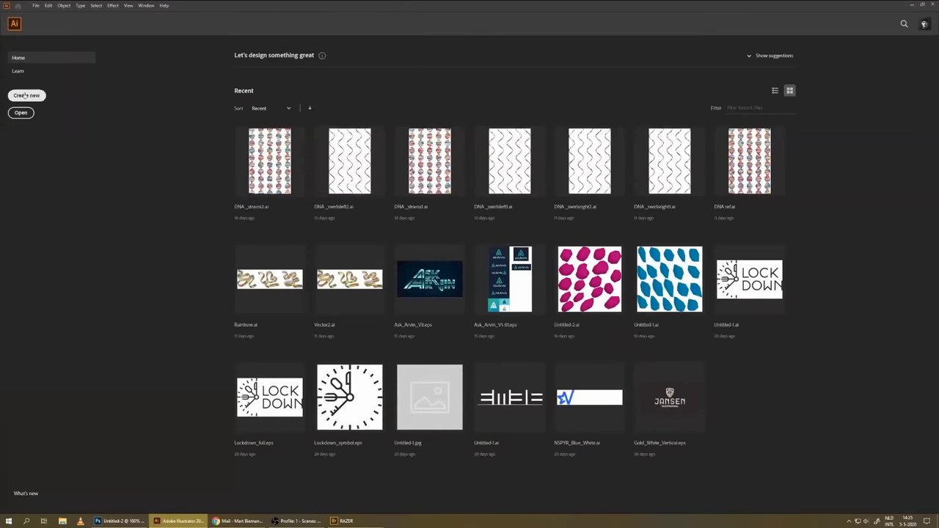
- Create a new document, place the Razer snake sketch and enlarge it slightly
left_click(26, 96)
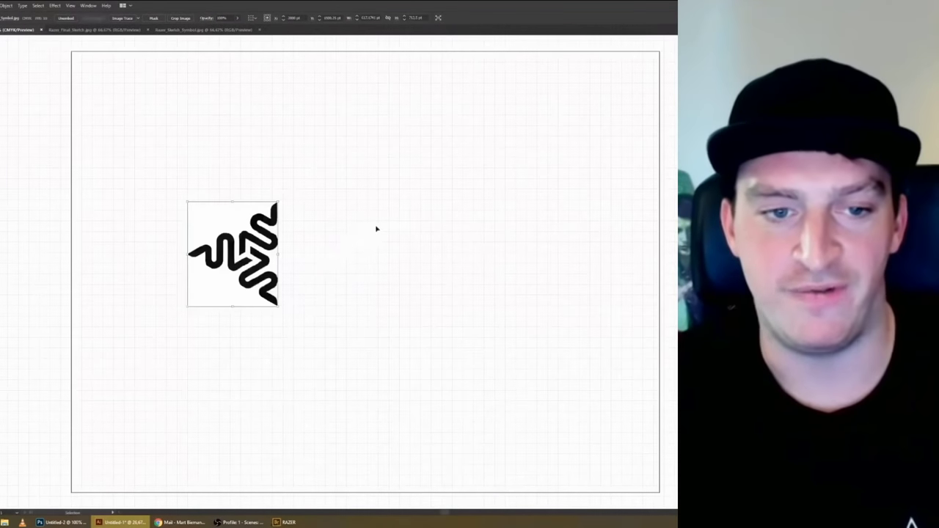
left_click_drag(344, 247, 272, 239)
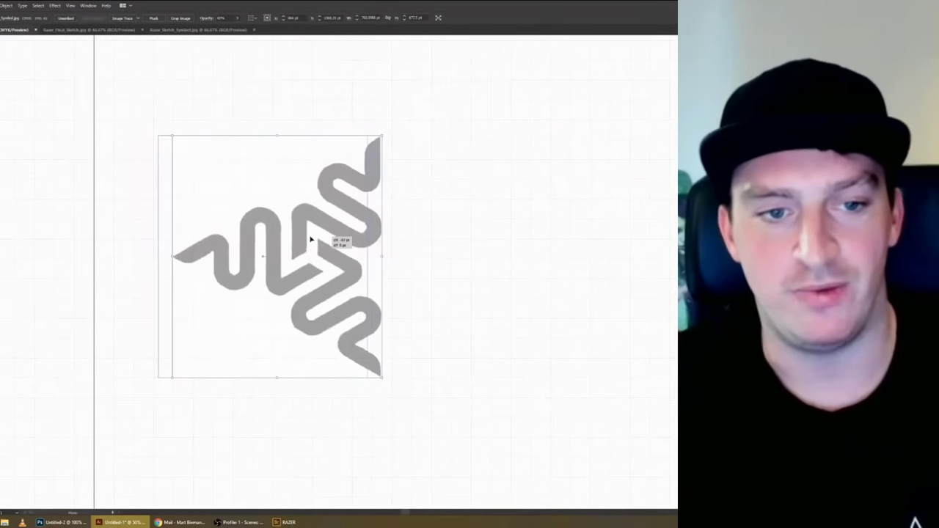
left_click_drag(338, 353, 361, 301)
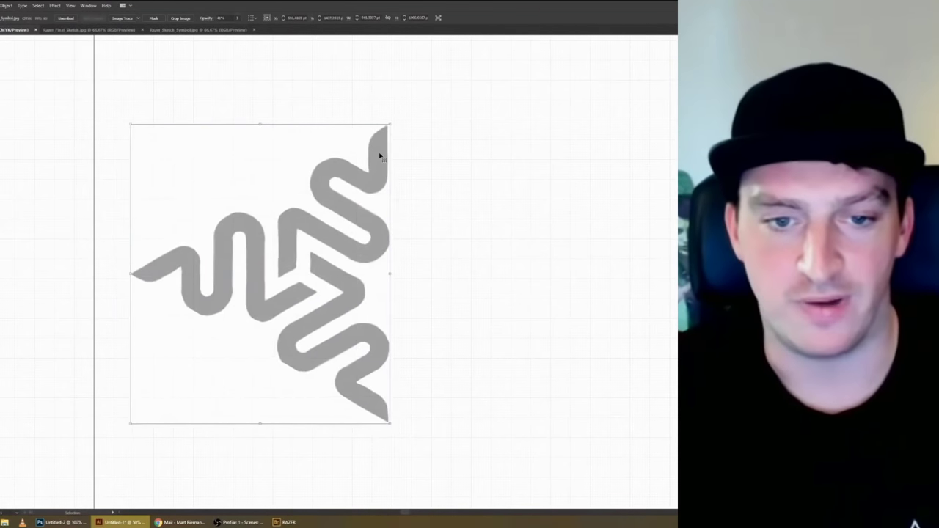
key("ctrl+equal")
key("ctrl+equal")
key("ctrl+minus")
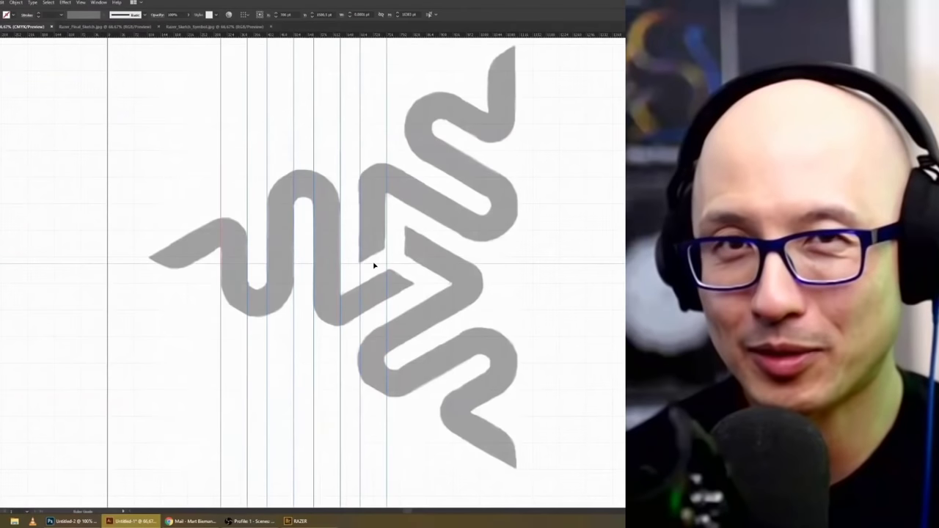
key("ctrl+minus")
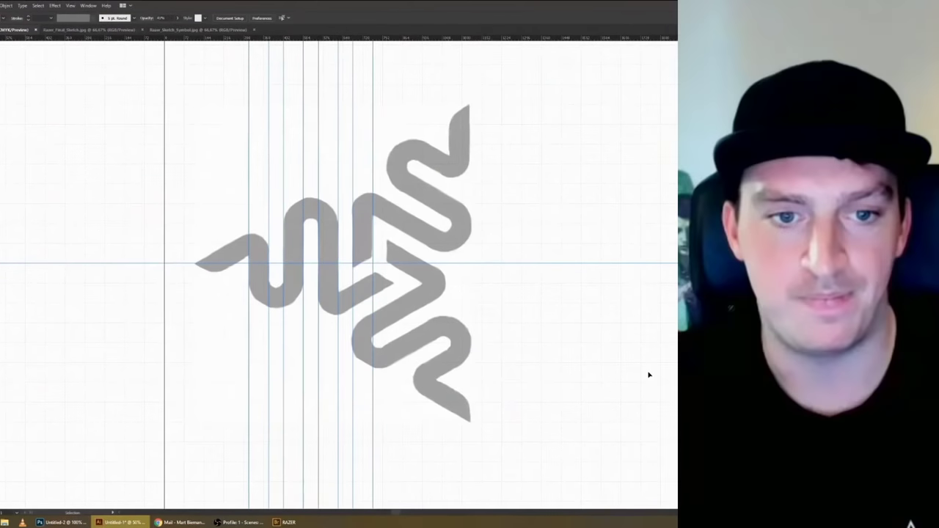
key("ctrl+equal")
key("ctrl+minus")
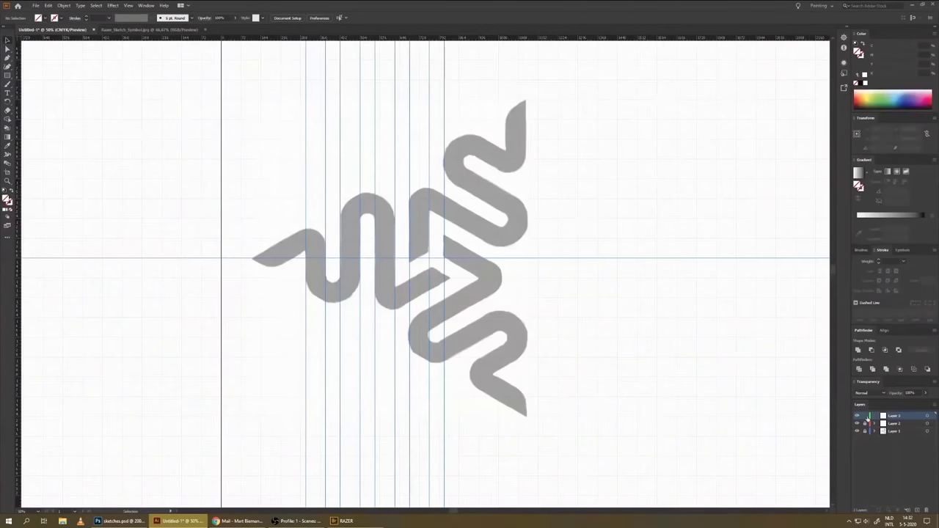
- Paste the construction lines onto a new layer over the sketch
scroll(235, 270, "up", 3)
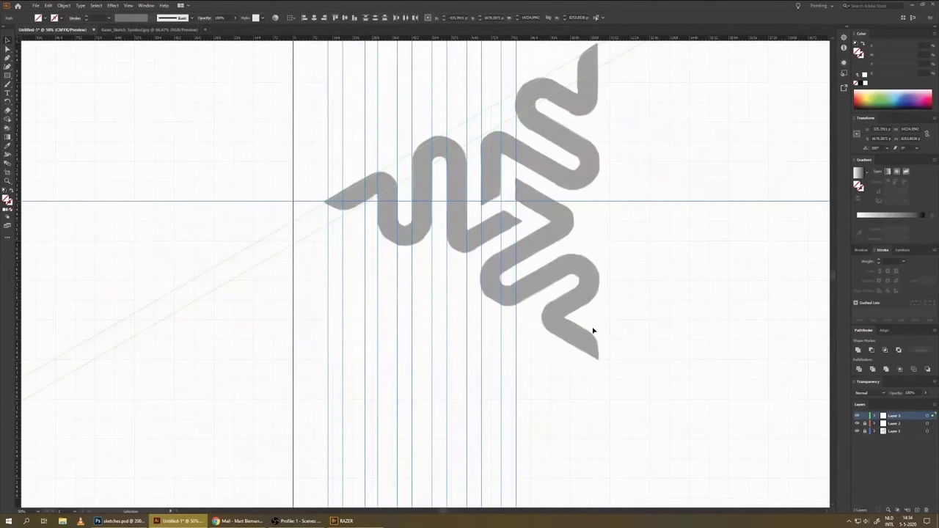
scroll(652, 170, "up", 3)
scroll(436, 327, "down", 1)
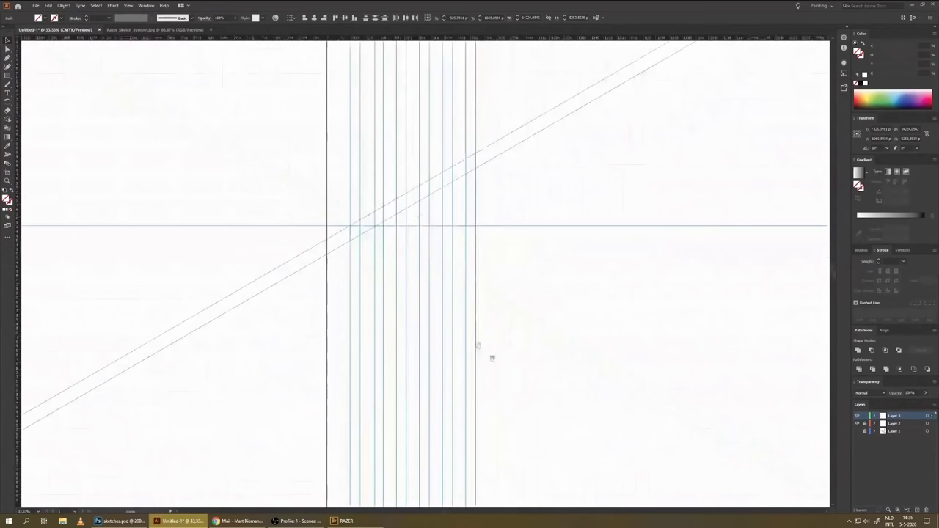
scroll(531, 342, "up", 2)
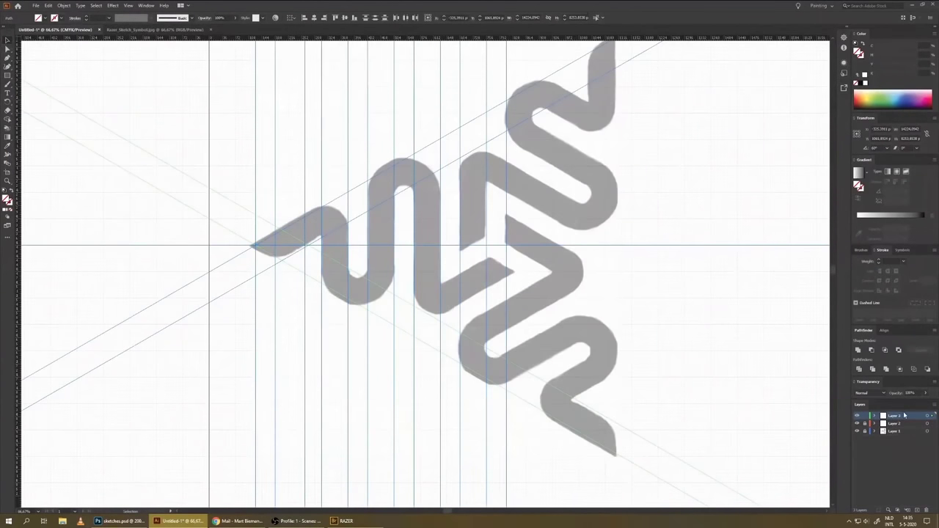
key("ctrl+v")
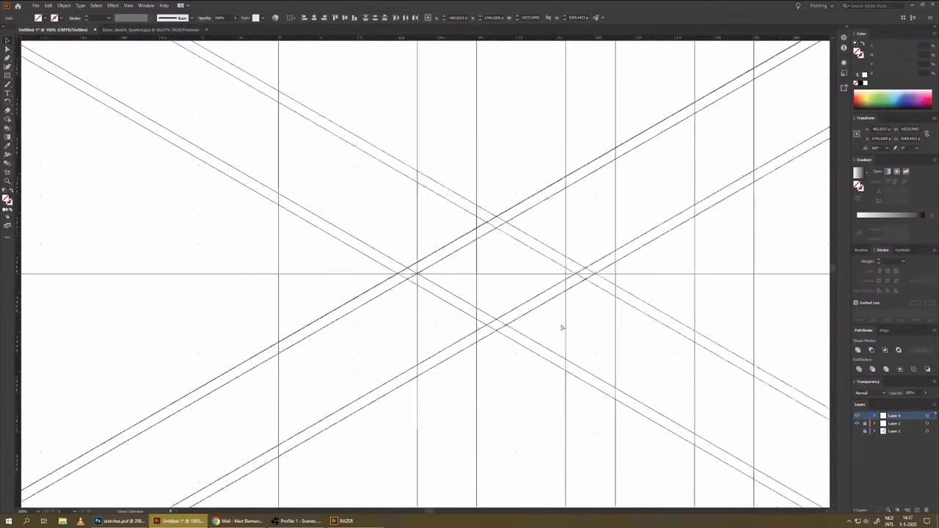
- Lock the construction-line layer and, on a new layer, draw a circle matching the snake's first curve
left_click(866, 416)
left_click(917, 509)
left_click_drag(478, 237, 431, 232)
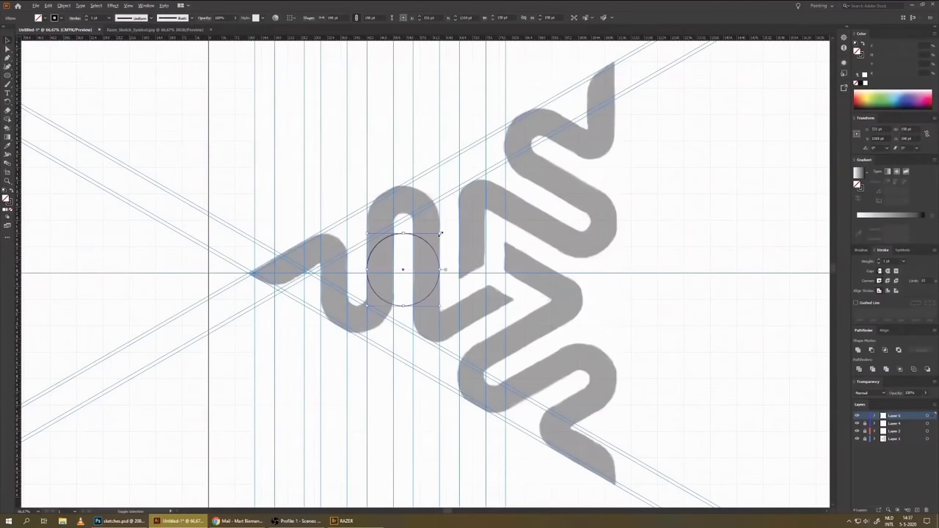
key("ctrl+y")
scroll(411, 232, "up", 6)
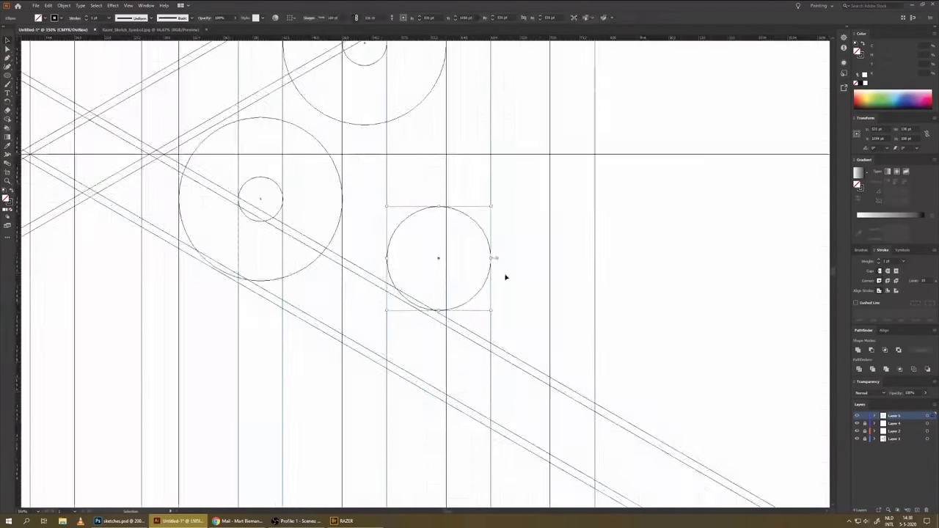
scroll(295, 453, "down", 6)
scroll(390, 213, "up", 6)
scroll(608, 377, "down", 4)
key("ctrl+y")
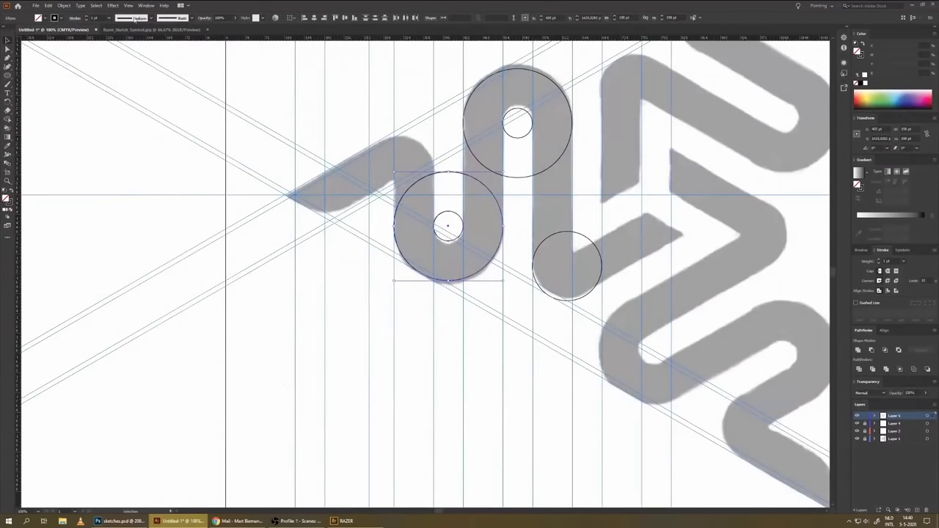
scroll(549, 315, "down", 1)
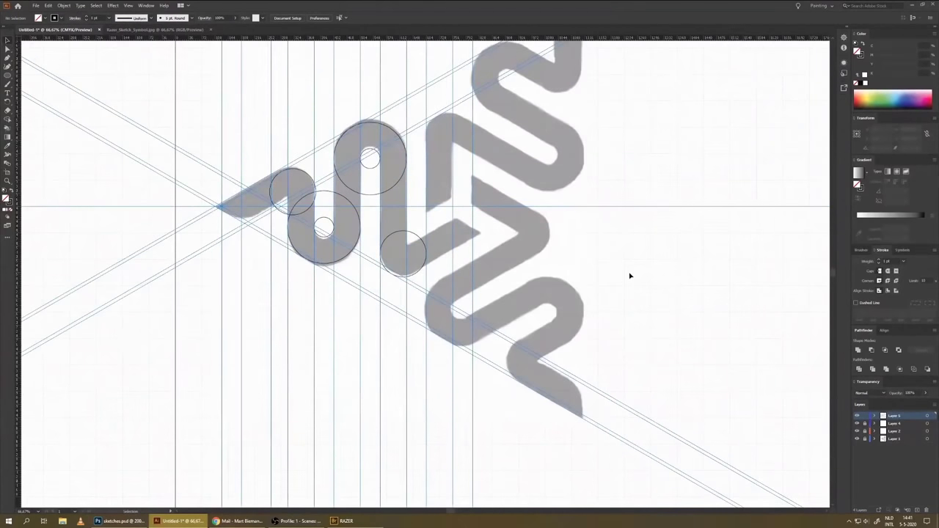
- Make Layer 2 active, toggle the guides, and select the construction objects
left_click(909, 432)
scroll(625, 394, "down", 1)
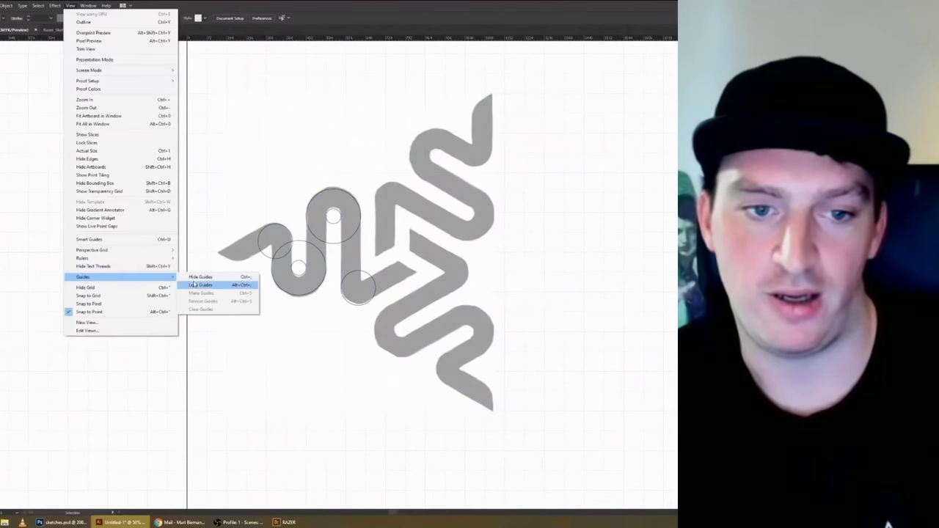
left_click(271, 283)
key("ctrl+semicolon")
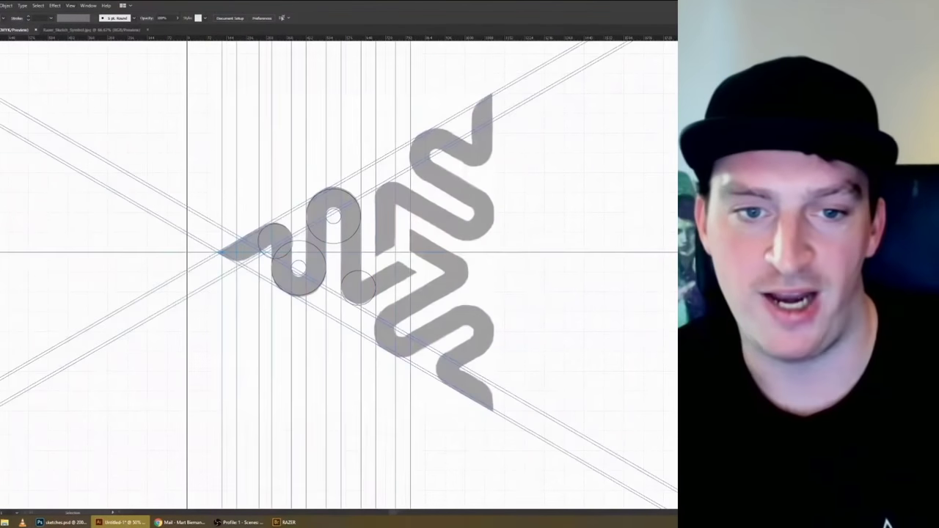
key("ctrl+a")
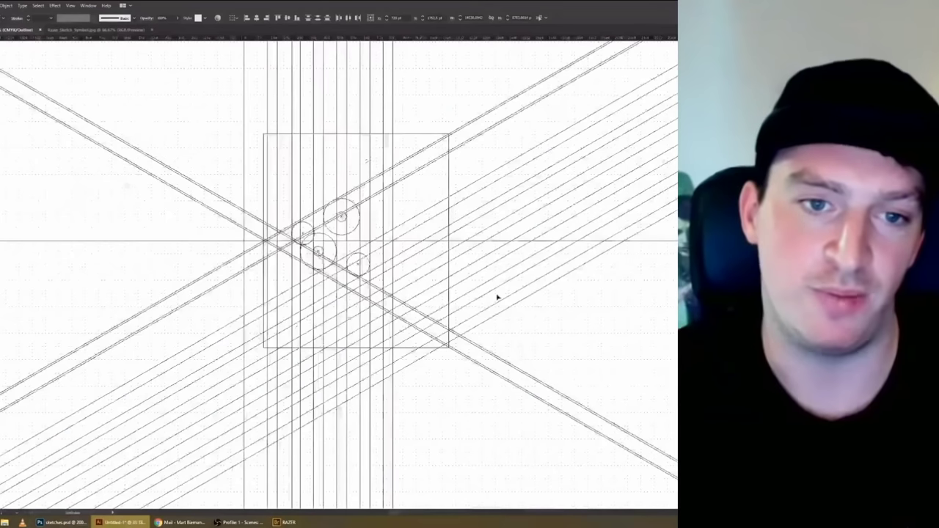
key("ctrl+y")
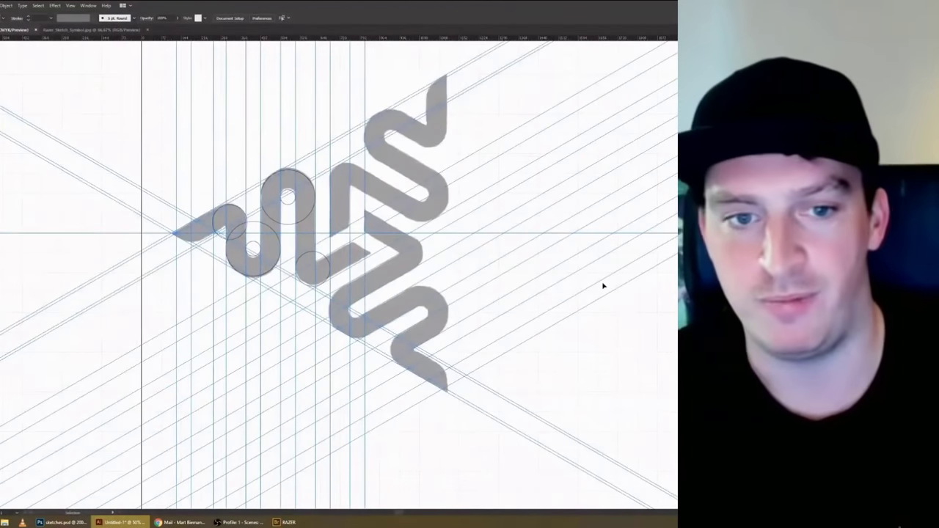
scroll(440, 174, "left", 1)
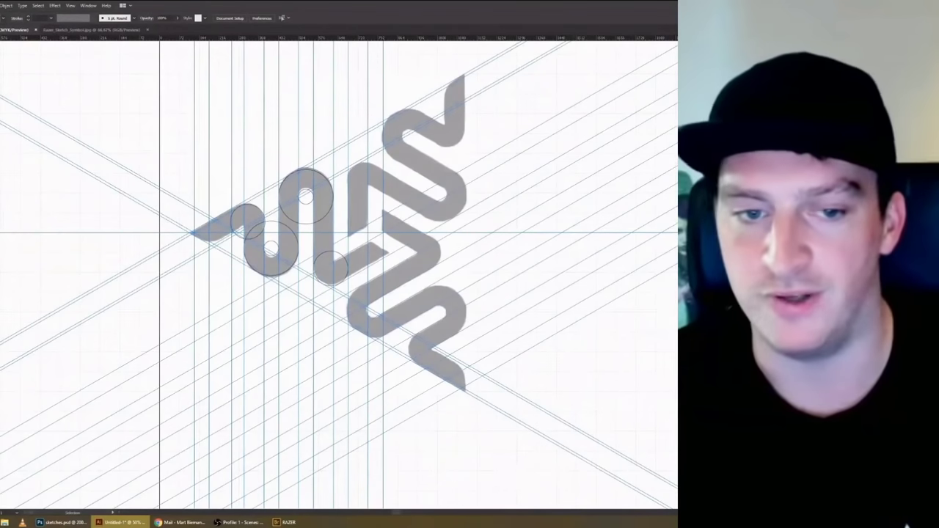
- Hide the guides, deselect the logo and reset to a plain black stroke
key("ctrl+semicolon")
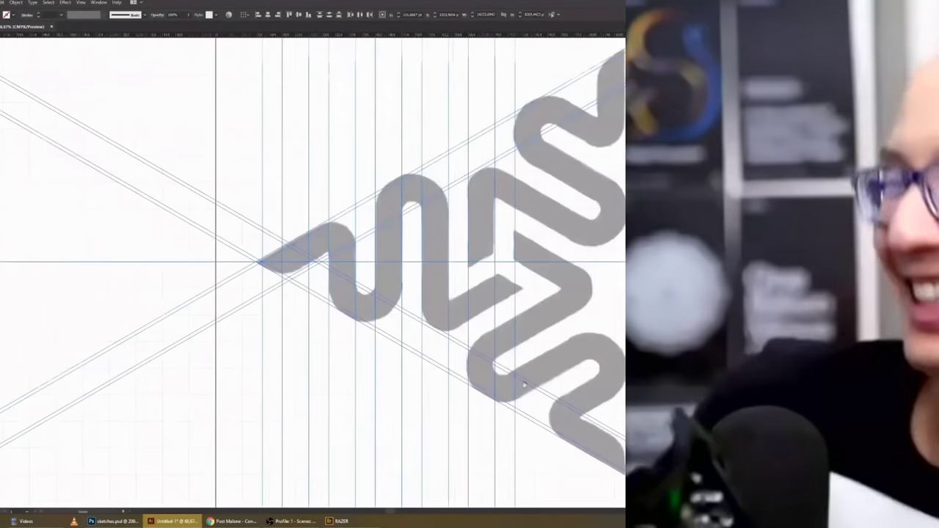
left_click(445, 354)
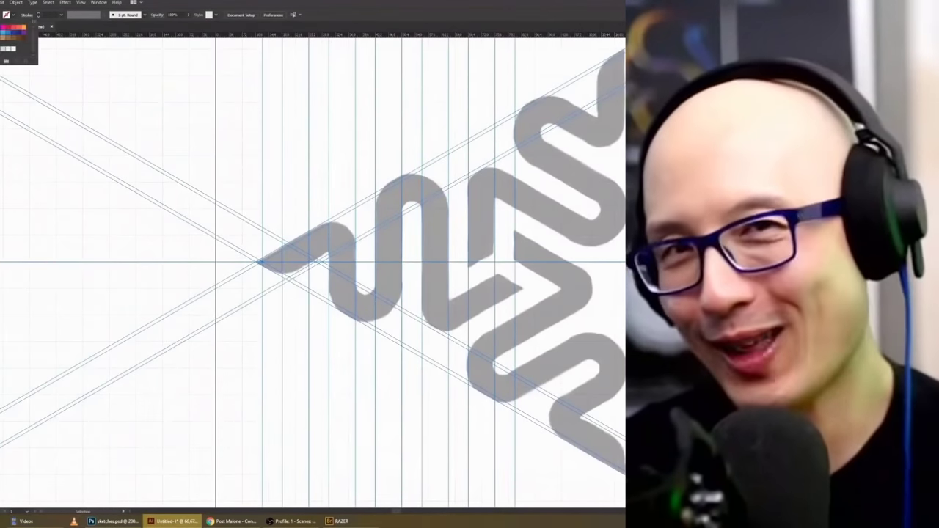
key("d")
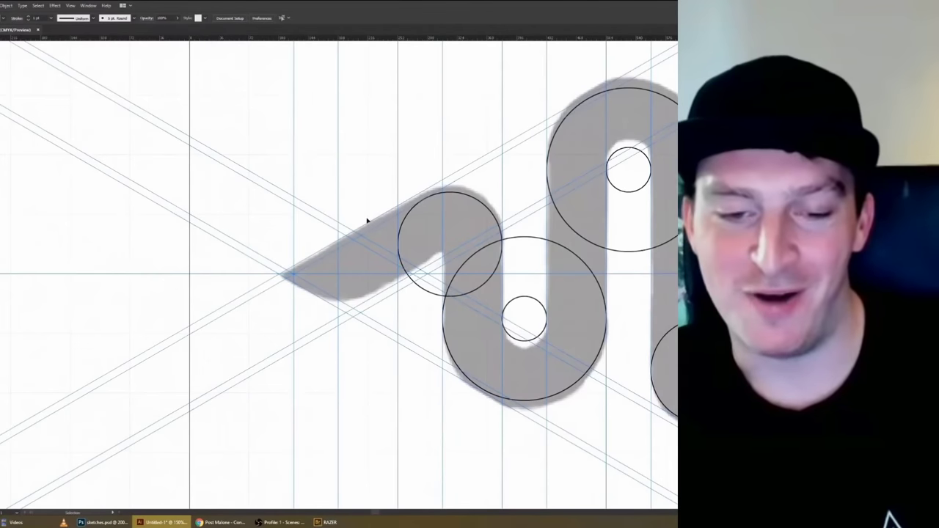
- Paste a construction circle at the snake's pointed left tip
key("ctrl+v")
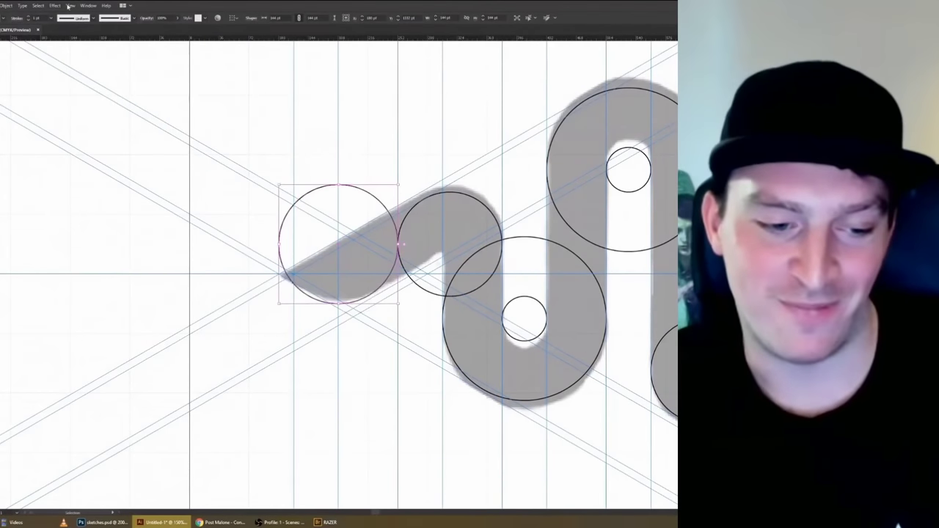
scroll(368, 316, "up", 5)
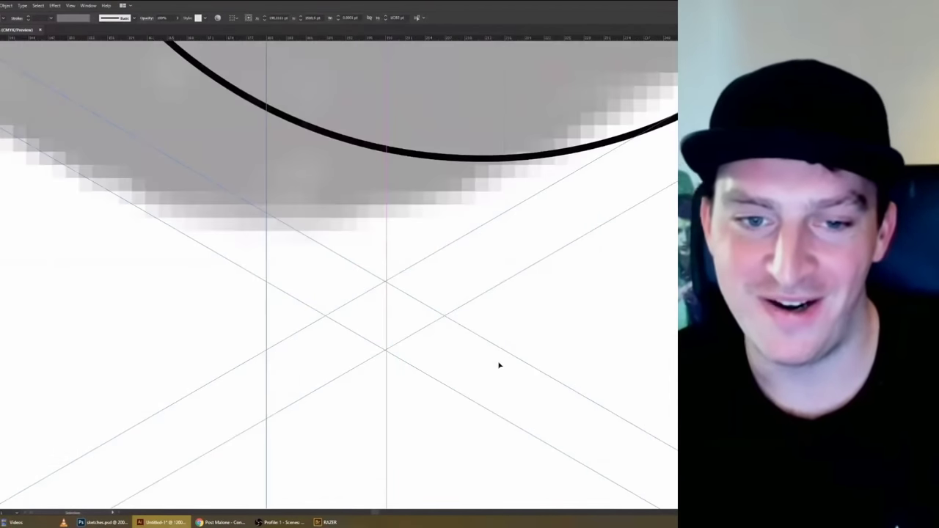
scroll(499, 365, "down", 5)
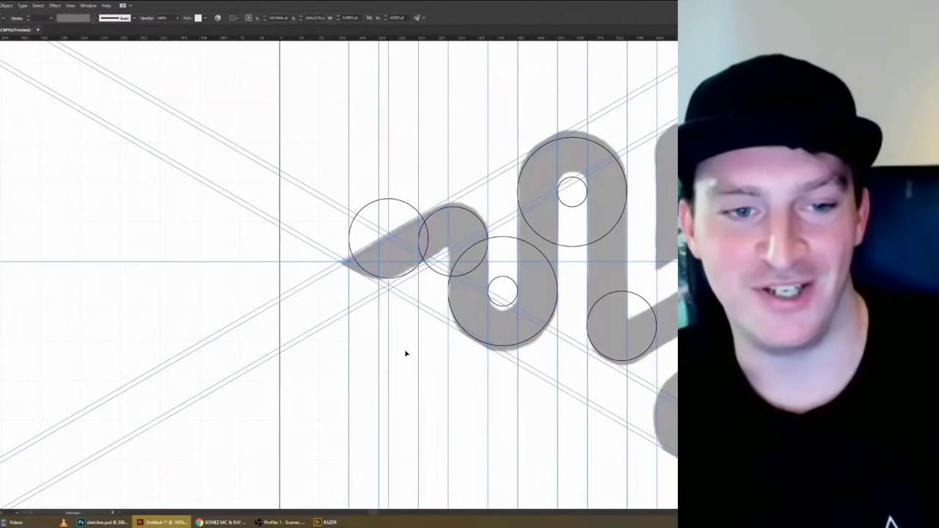
scroll(483, 374, "right", 5)
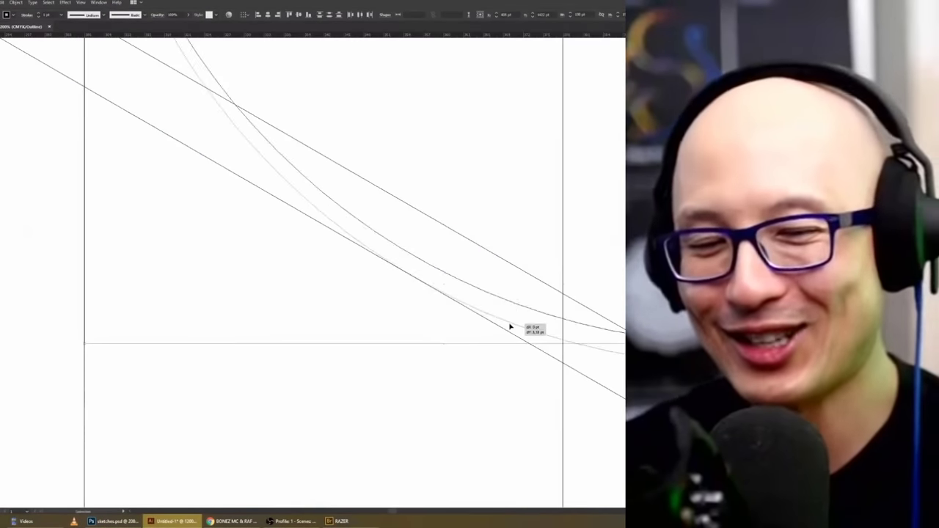
scroll(539, 243, "down", 8)
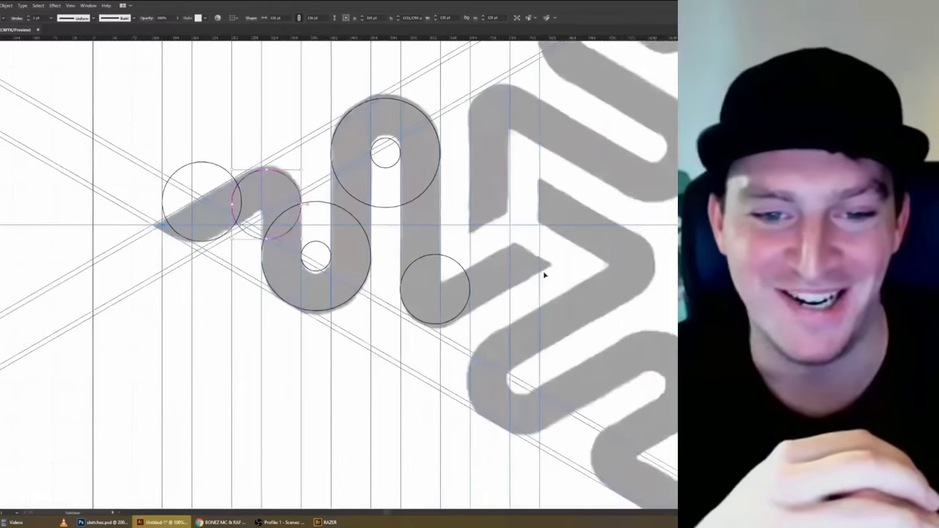
scroll(545, 272, "down", 2)
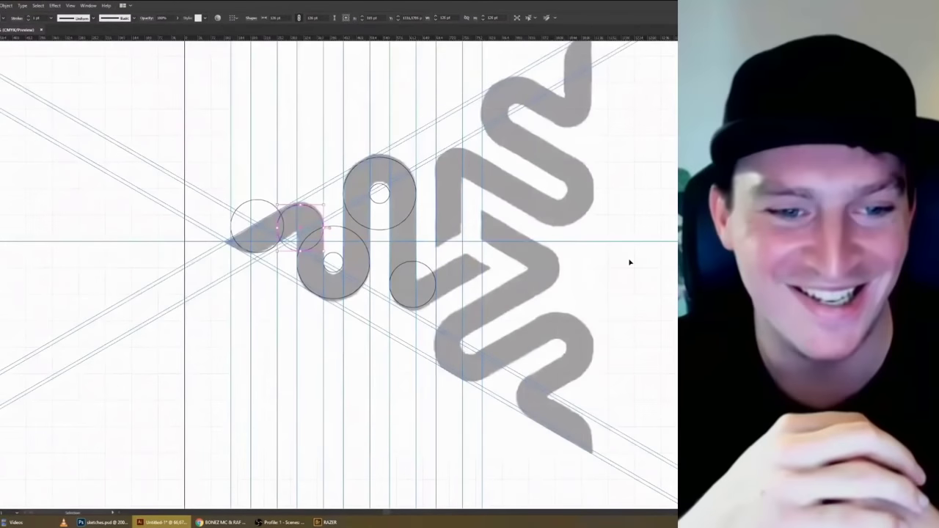
scroll(629, 262, "down", 1)
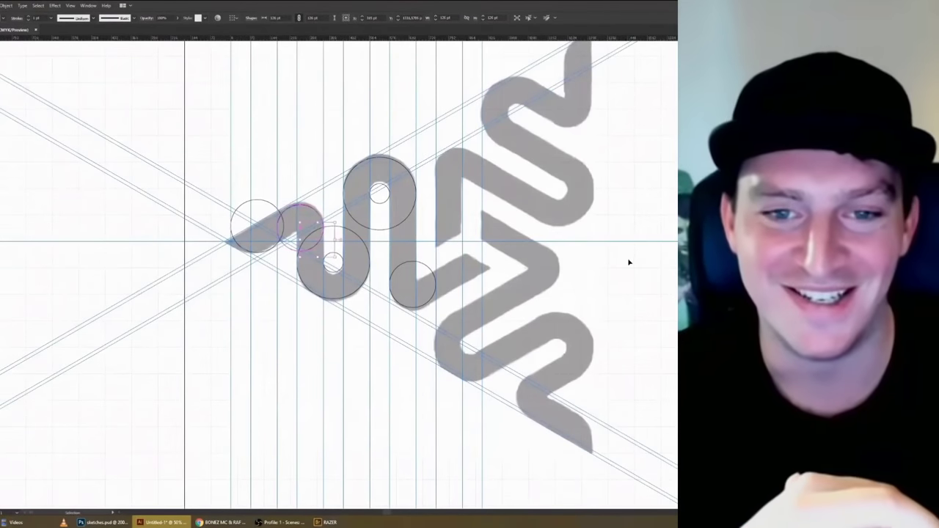
- Make Layer 2 the working layer and check line alignment in Outline mode
left_click(834, 439)
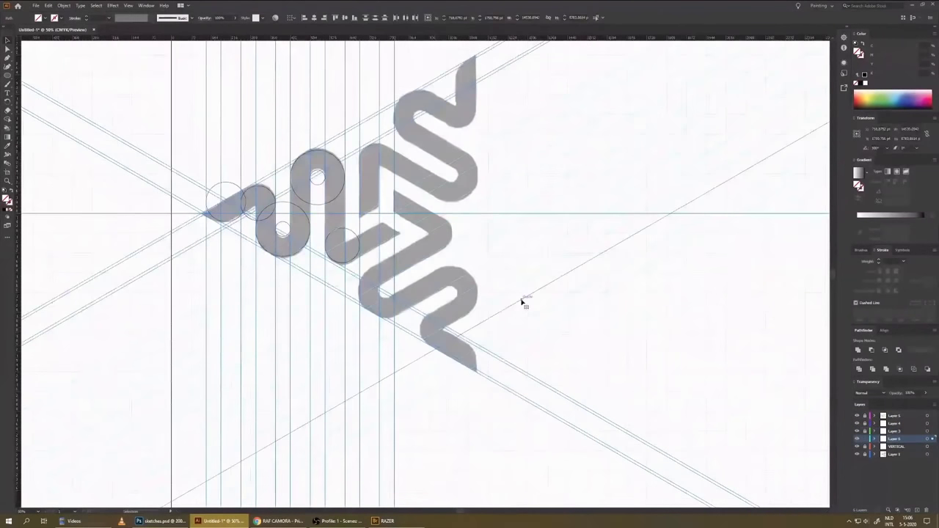
key("ctrl+y")
scroll(521, 303, "up", 5)
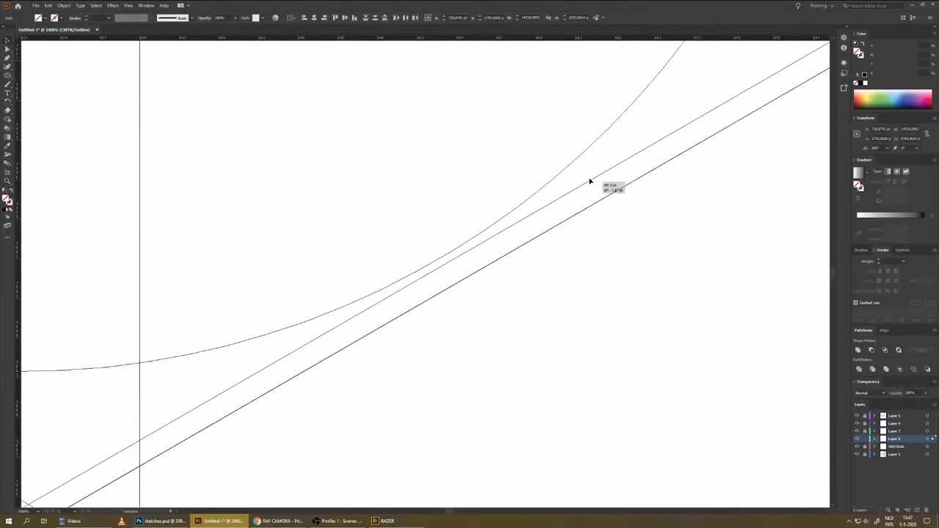
scroll(602, 176, "down", 3)
scroll(616, 256, "down", 4)
key("ctrl+y")
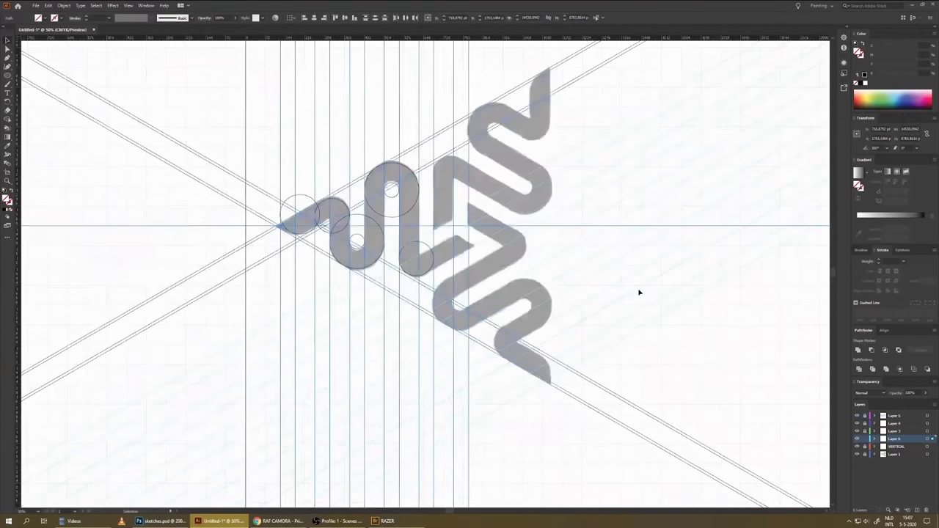
- Deselect the diagonal guides and fill two snake sections black
left_click(627, 301)
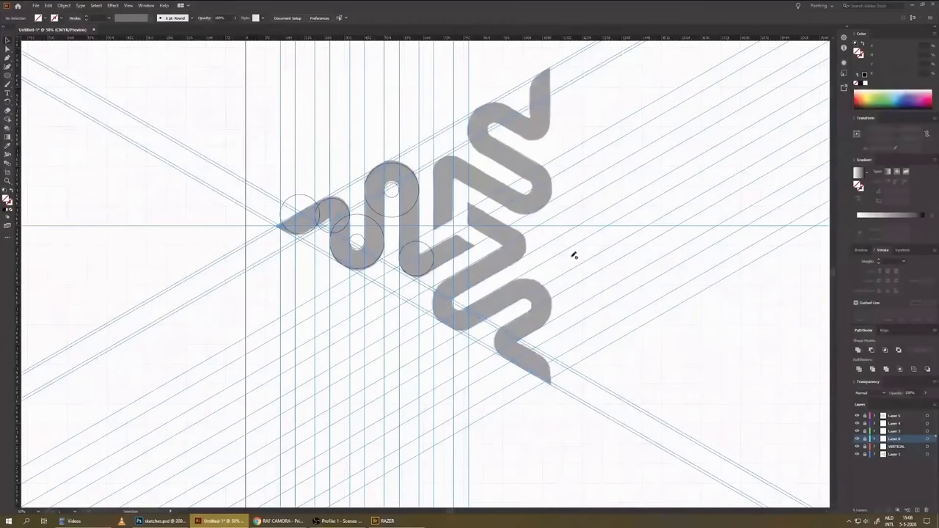
scroll(322, 228, "up", 5)
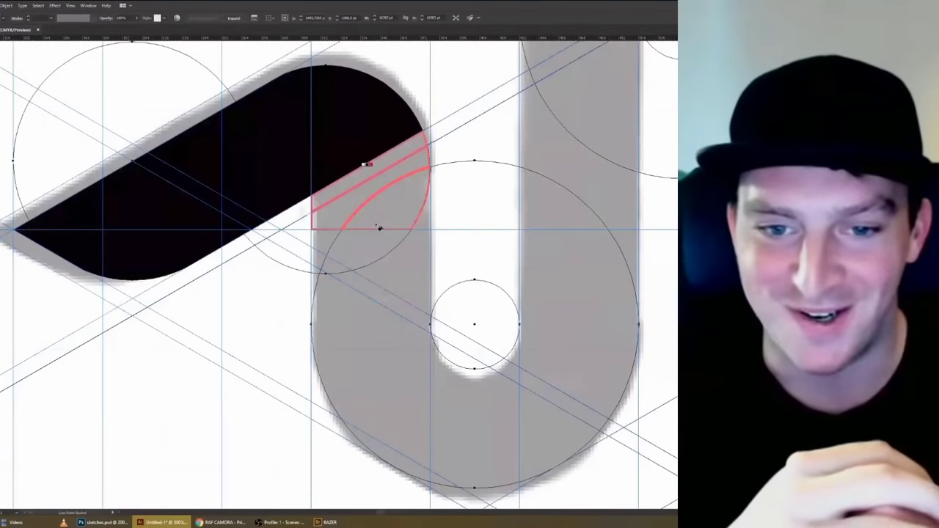
left_click(457, 241)
left_click(624, 314)
scroll(512, 176, "right", 5)
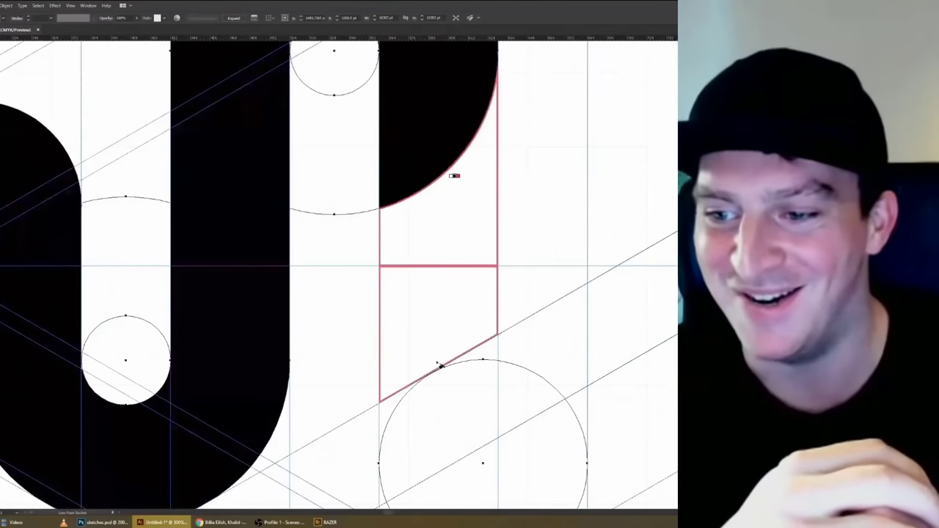
key("ctrl+minus")
key("ctrl+minus")
key("ctrl+minus")
key("ctrl+minus")
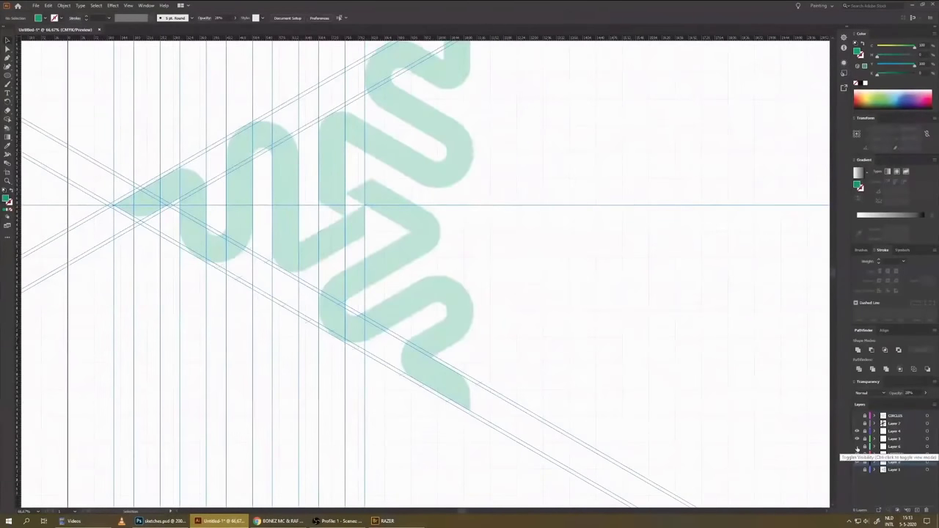
- Show Layer 6's diagonal guides and shift Layer 5's guide lines right, checking in Outline mode
left_click(857, 447)
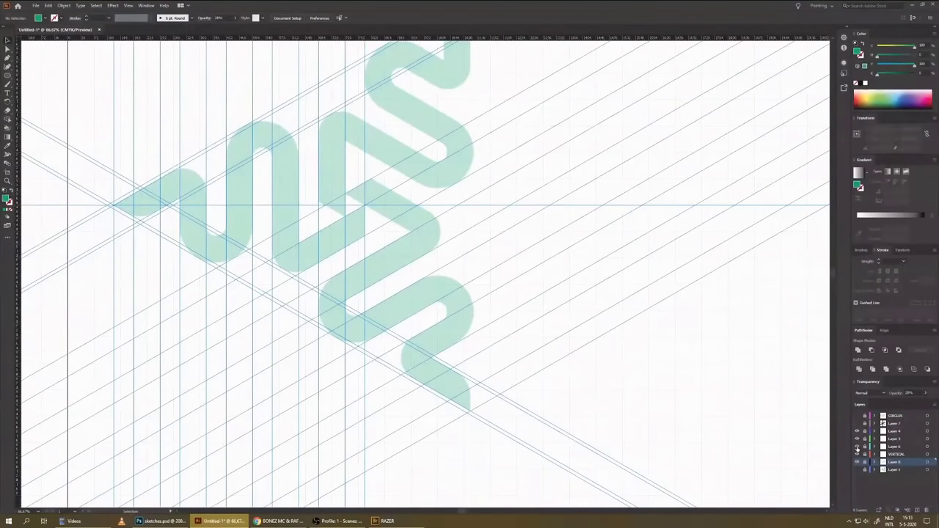
key("ctrl+minus")
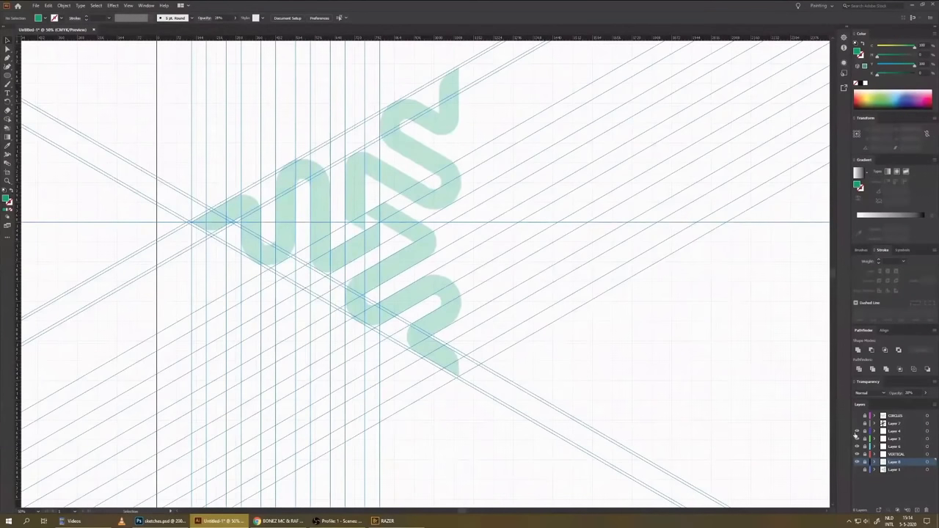
left_click(896, 430)
key("ctrl+f")
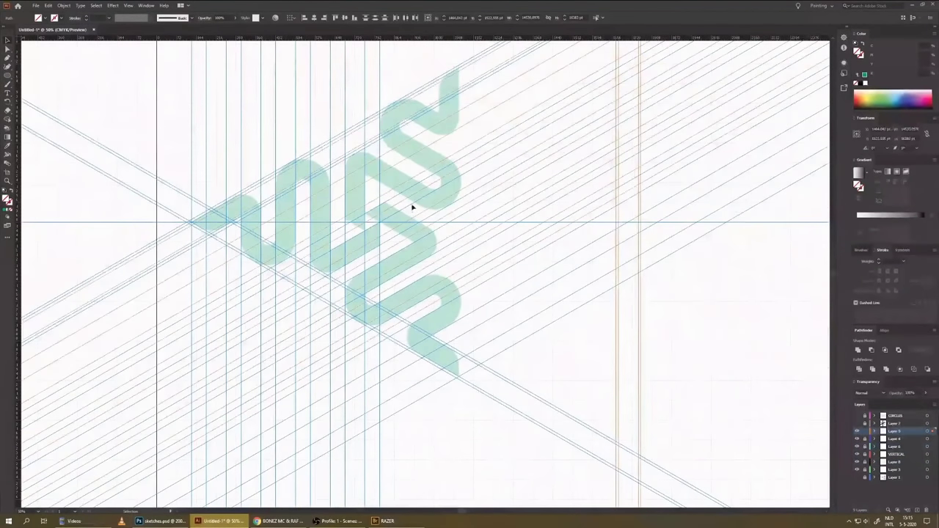
left_click_drag(412, 207, 610, 145)
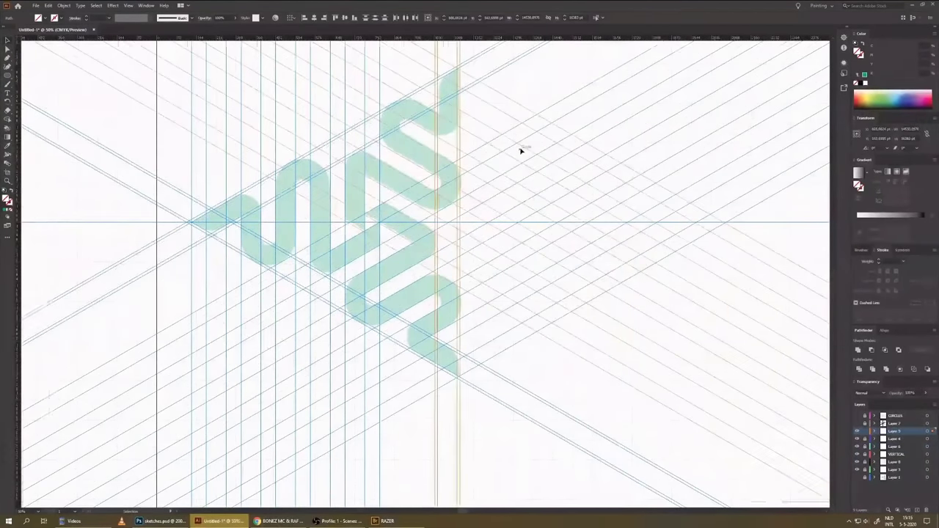
scroll(506, 251, "up", 5)
key("ctrl+y")
key("ctrl+y")
scroll(518, 283, "down", 4)
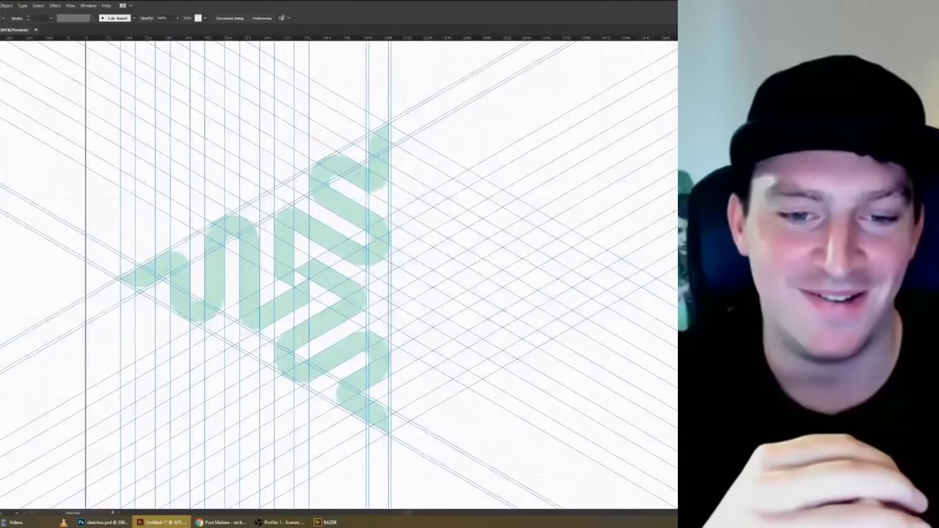
- Hide the construction lines and fill two adjoining snake sections black
key("ctrl+;")
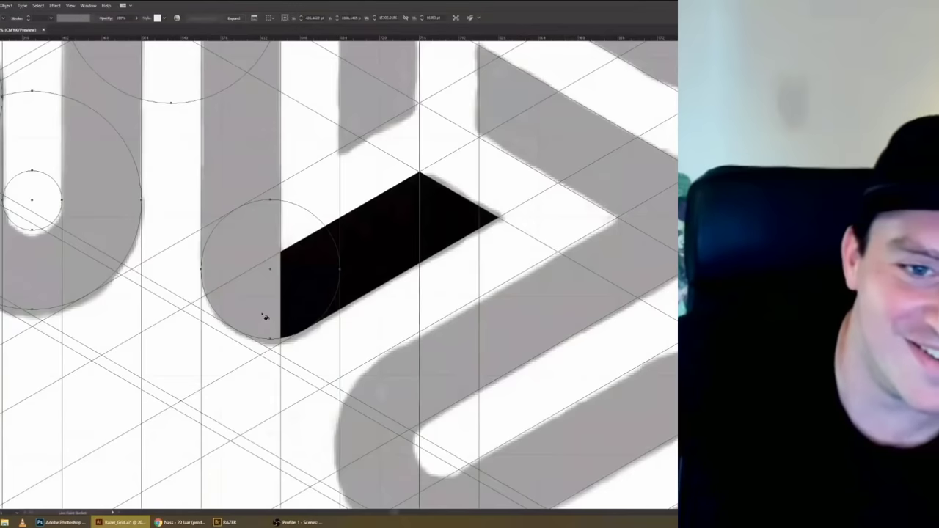
left_click(331, 226)
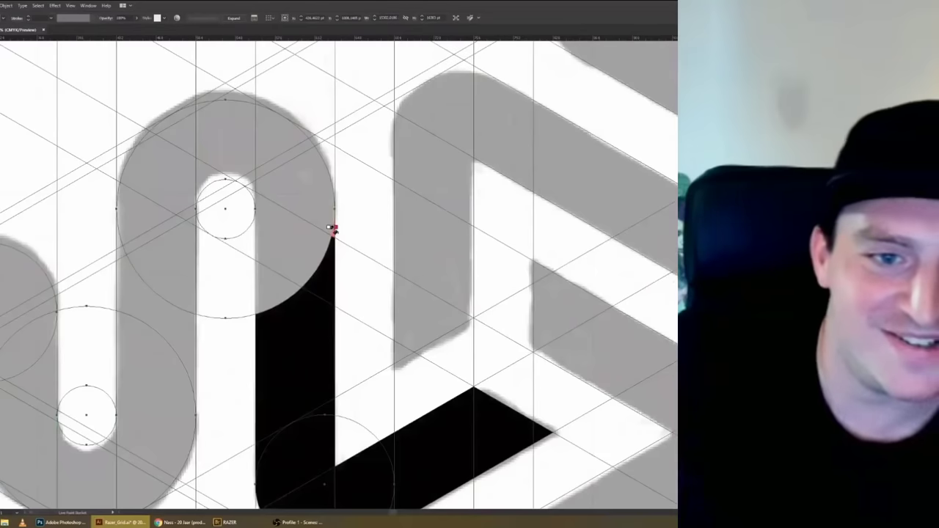
left_click(249, 184)
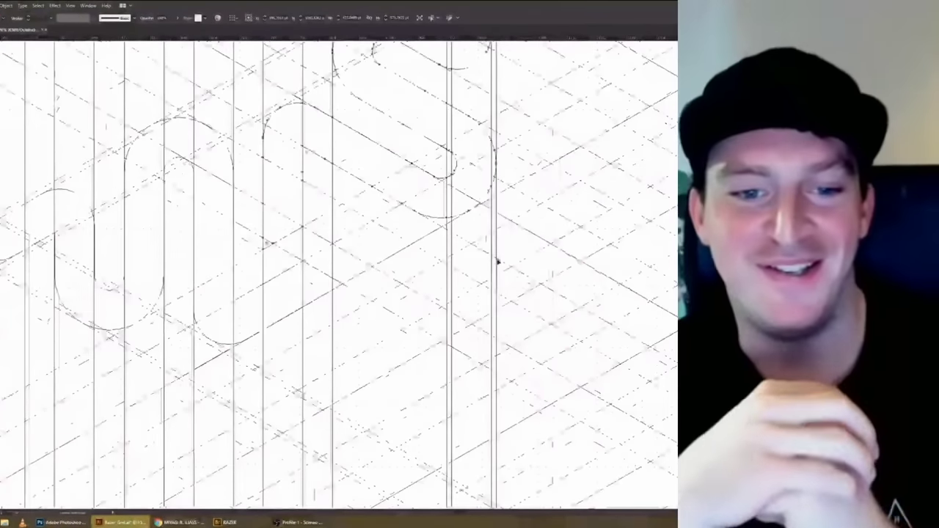
- Return to filled preview, raise the horizontal guide lines and turn off Smart Guides
key("ctrl+y")
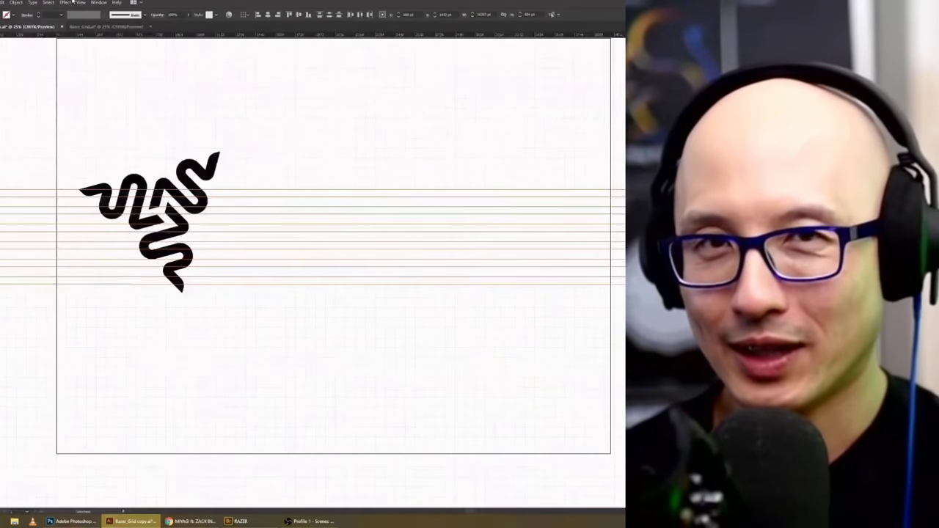
left_click_drag(336, 272, 335, 253)
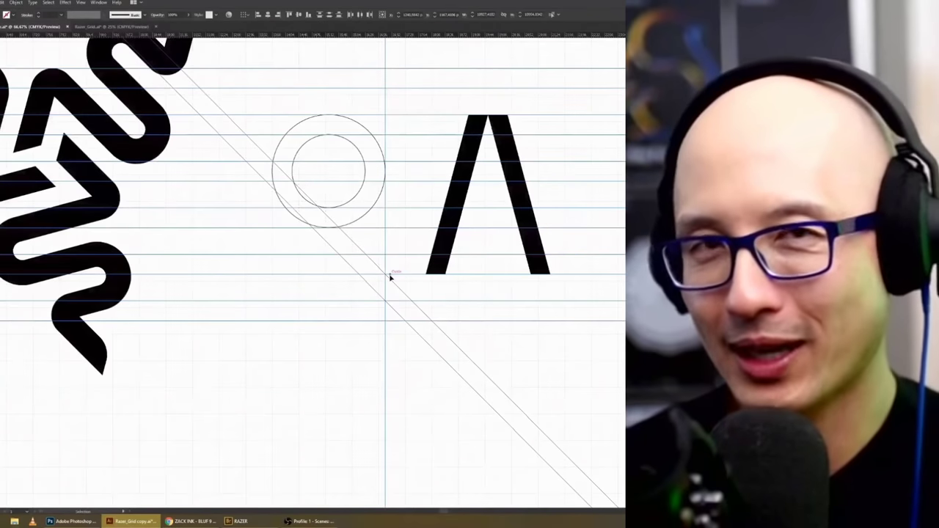
left_click(81, 2)
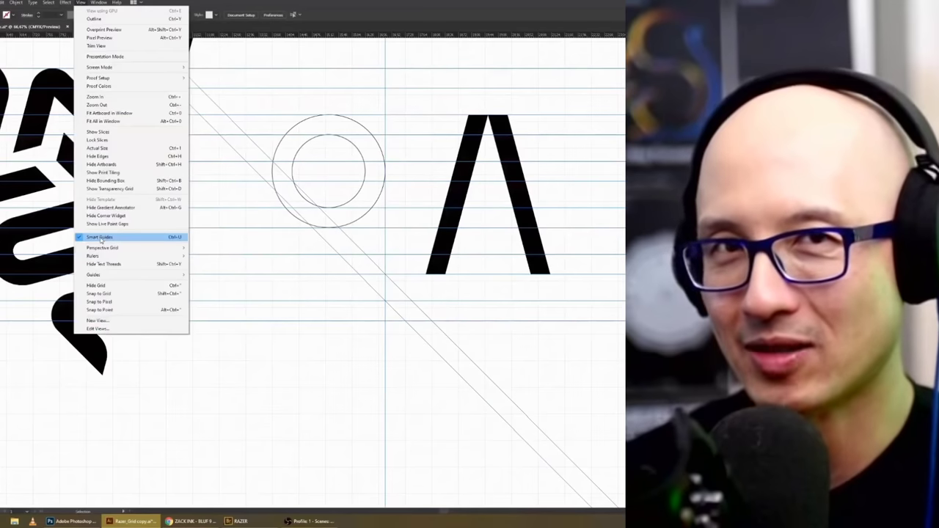
left_click(90, 239)
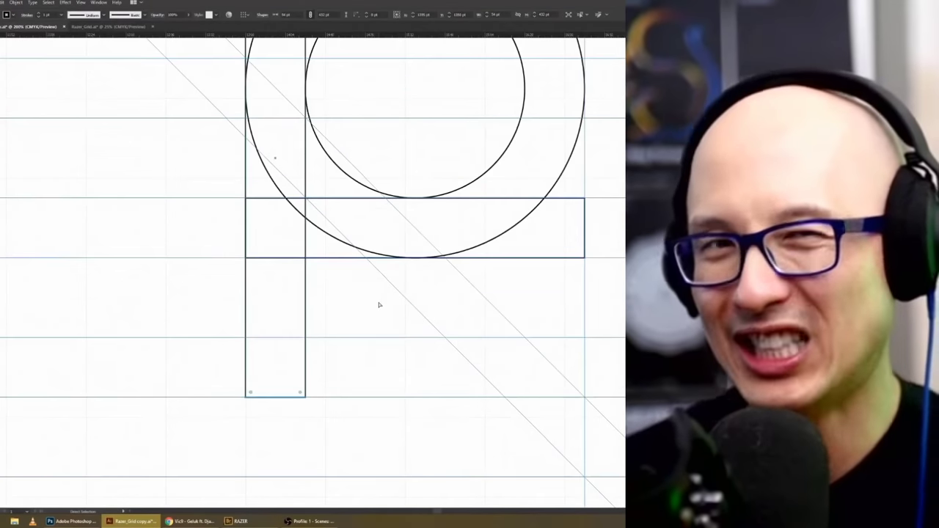
- Check the guides around the P and A, clear the selection and switch documents
key("ctrl+0")
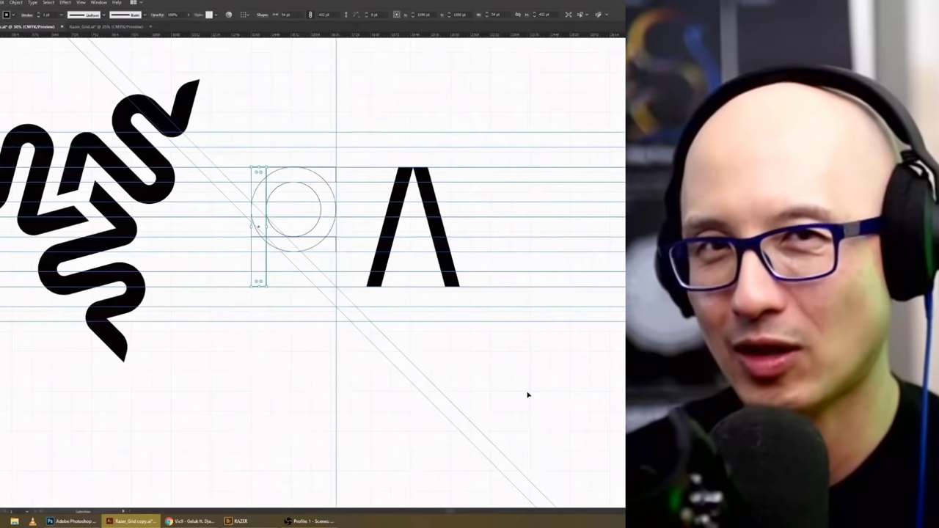
key("ctrl+semicolon")
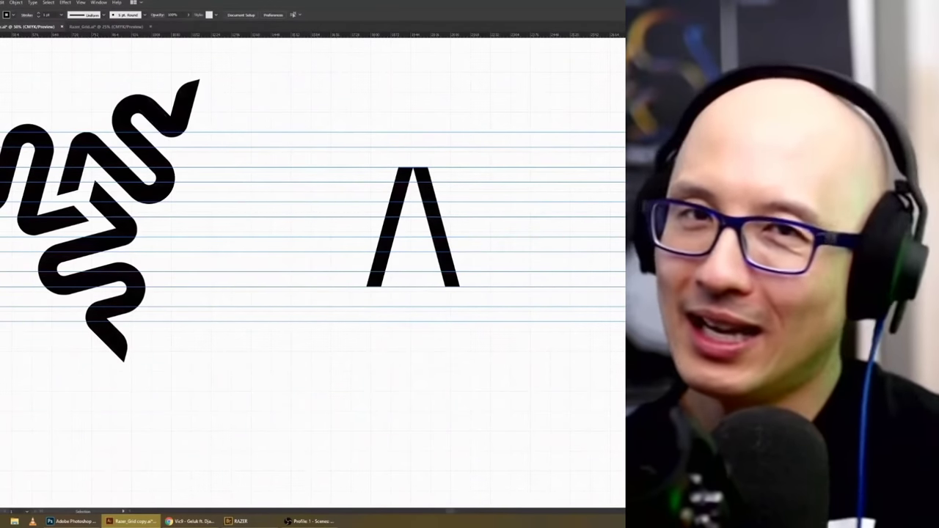
key("ctrl+semicolon")
key("ctrl+plus")
key("ctrl+plus")
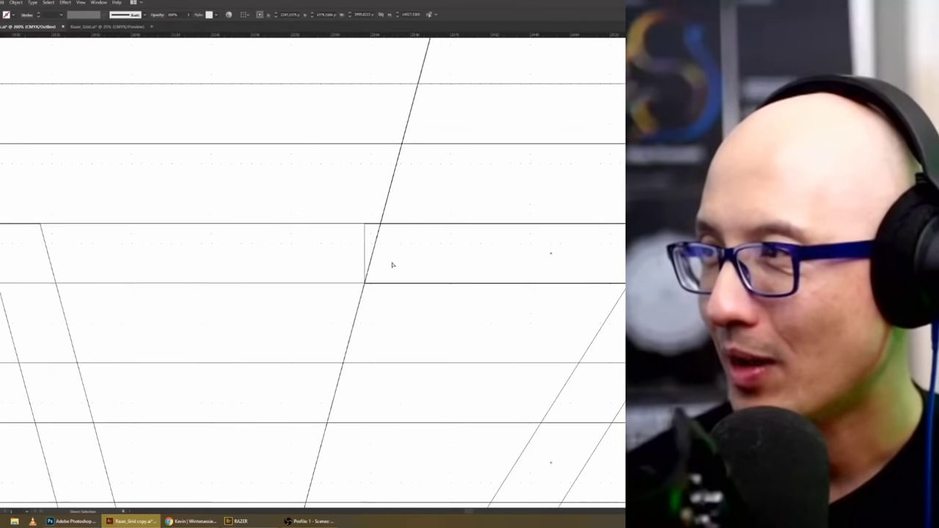
left_click(127, 5)
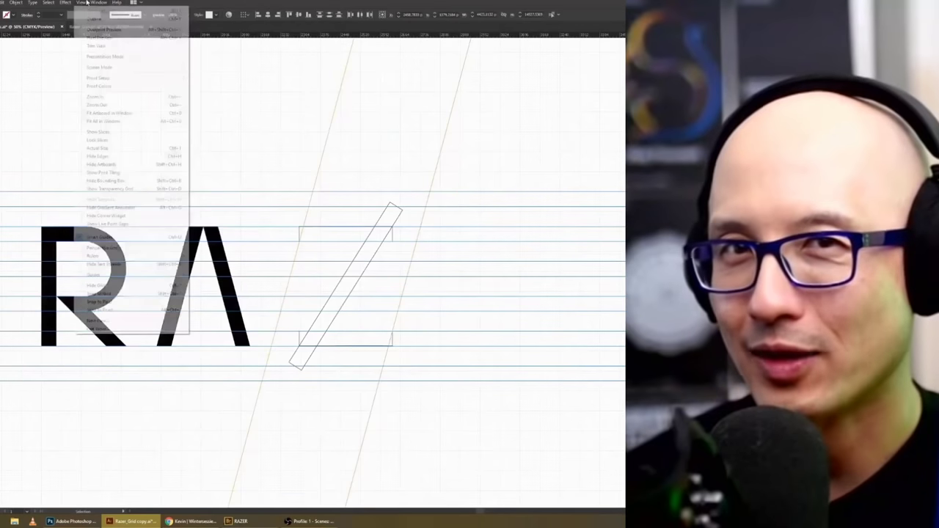
left_click(394, 145)
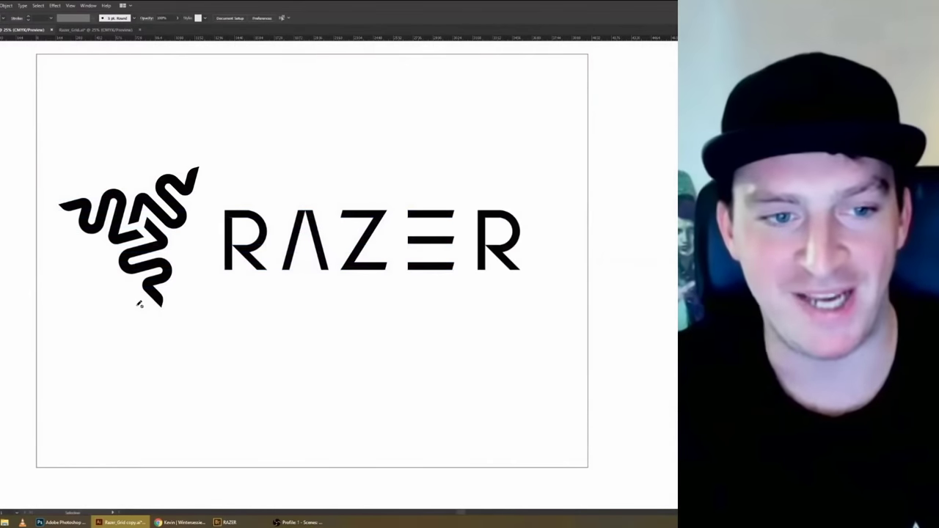
key("ctrl+Tab")
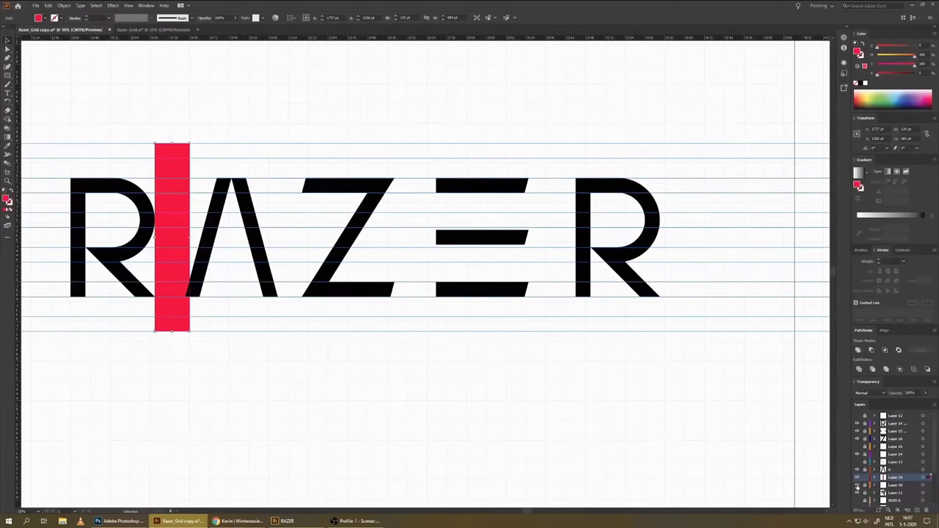
- Shift AZER right of the red bar, copy the bar above, show the grid and place the blue spacer
key("ctrl+minus")
left_click_drag(367, 233, 394, 234)
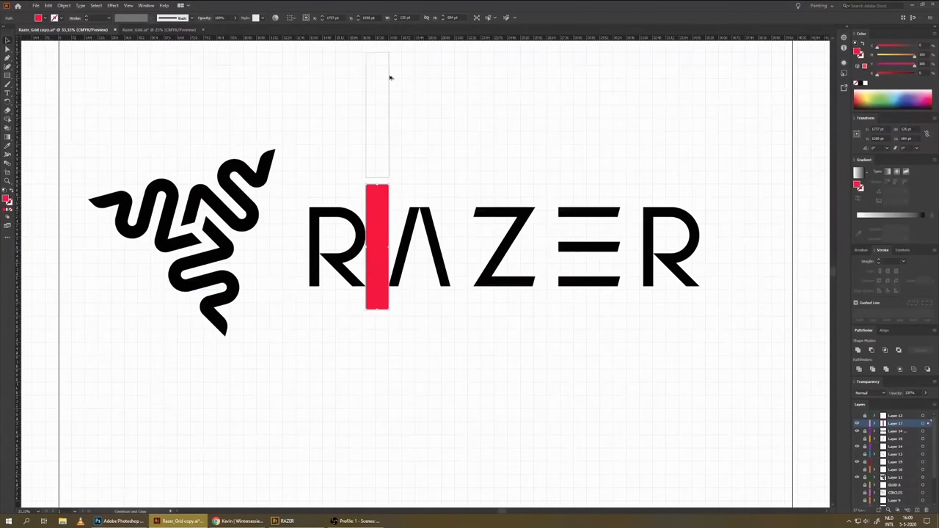
left_click_drag(389, 77, 398, 88)
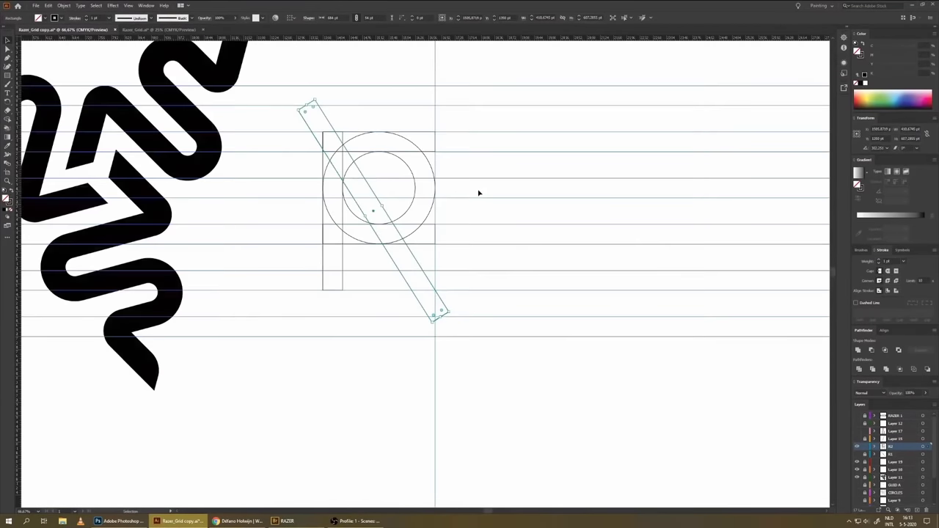
key("ctrl+shift+a")
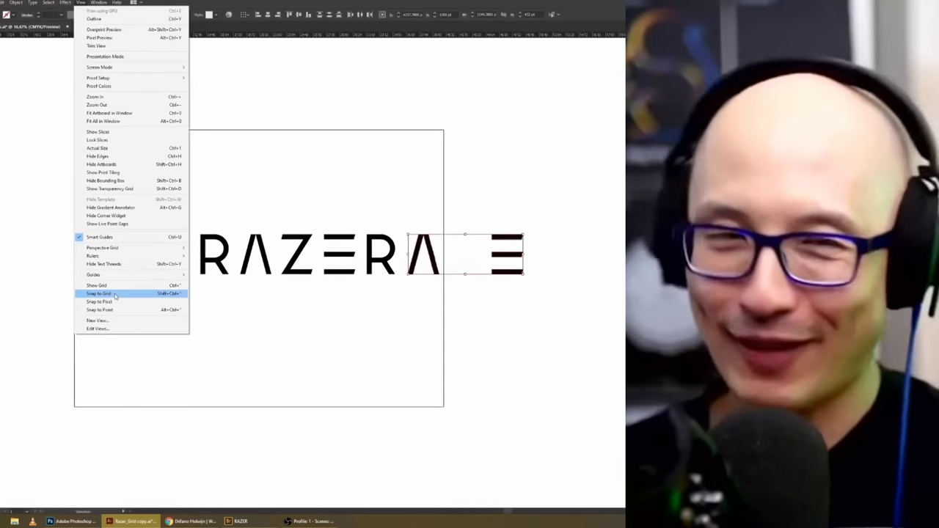
left_click(96, 286)
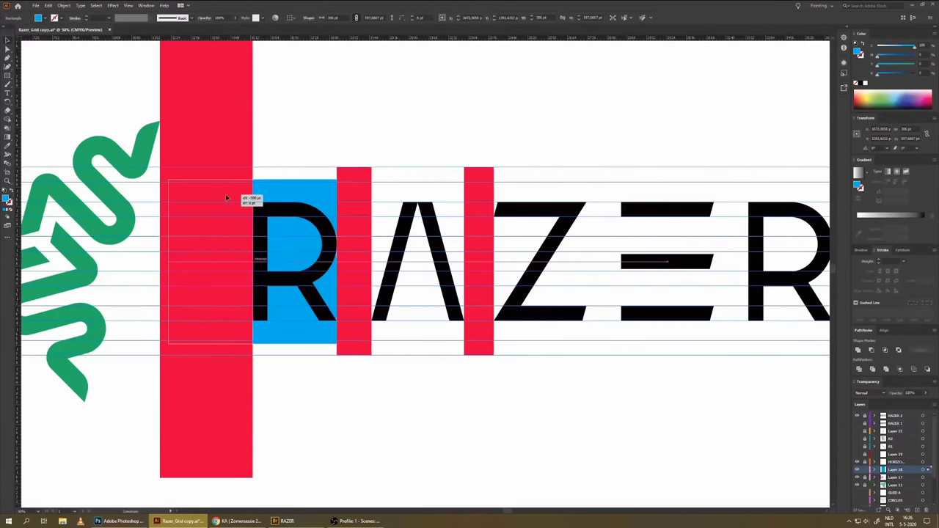
left_click_drag(227, 198, 227, 198)
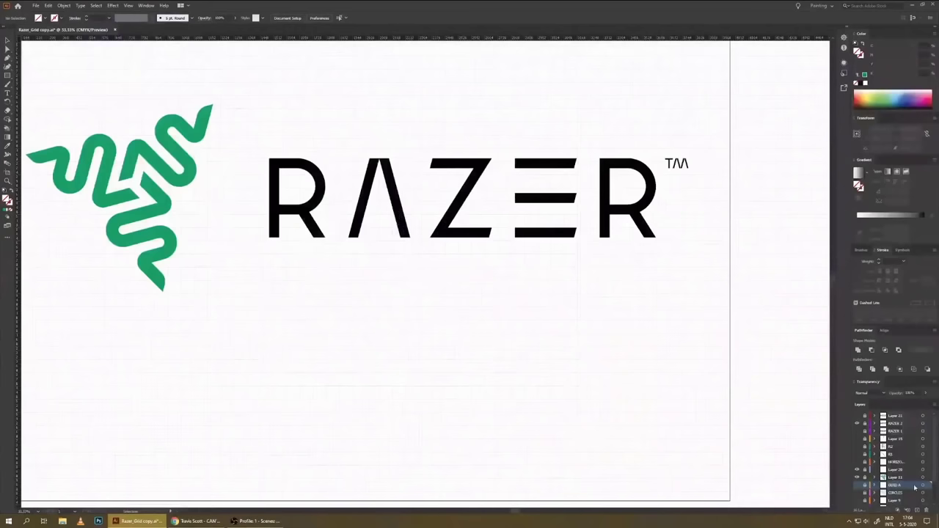
- Test a Z bar's position and switch the artwork from outlines to full preview
key("Return")
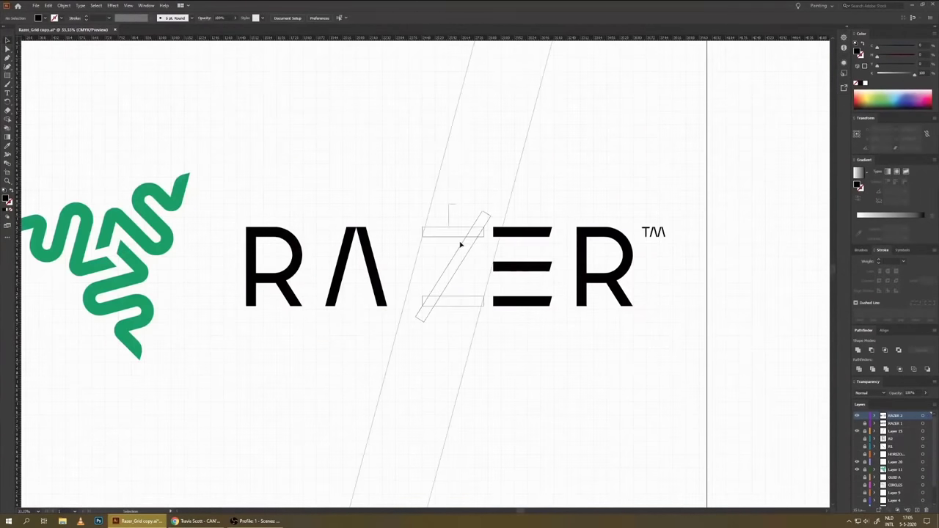
left_click_drag(461, 243, 480, 264)
scroll(555, 291, "up", 4)
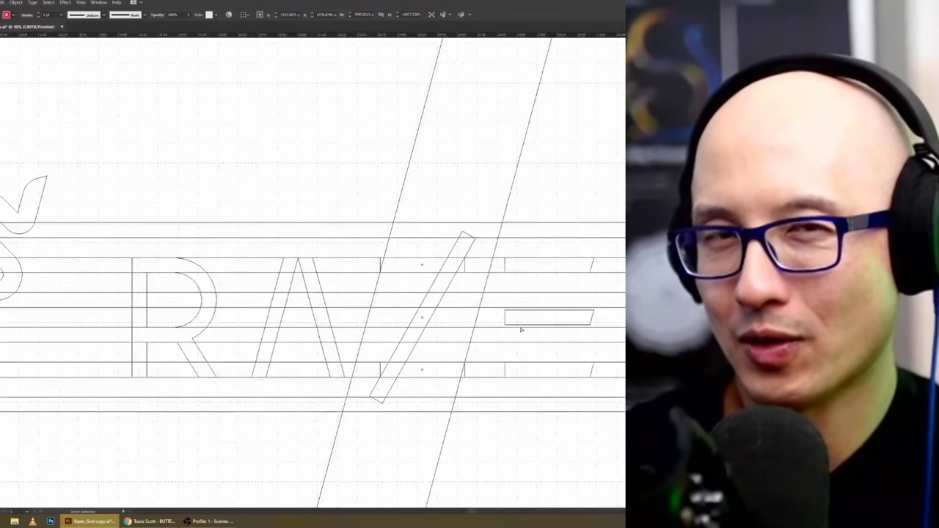
left_click(81, 2)
left_click(105, 16)
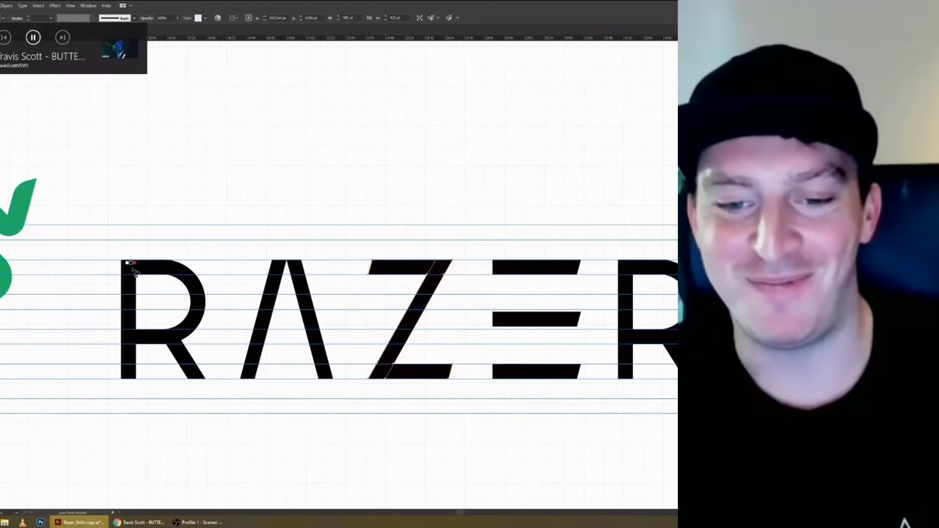
left_click(70, 5)
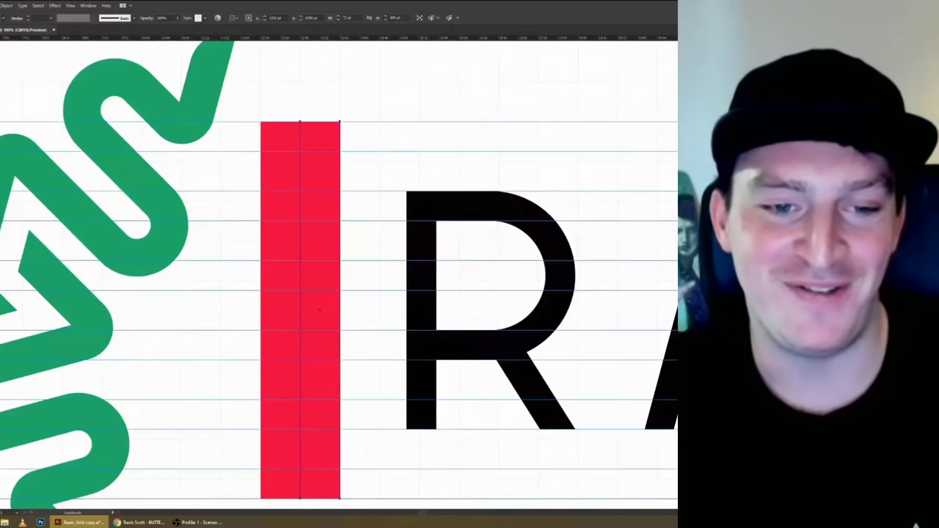
left_click(70, 6)
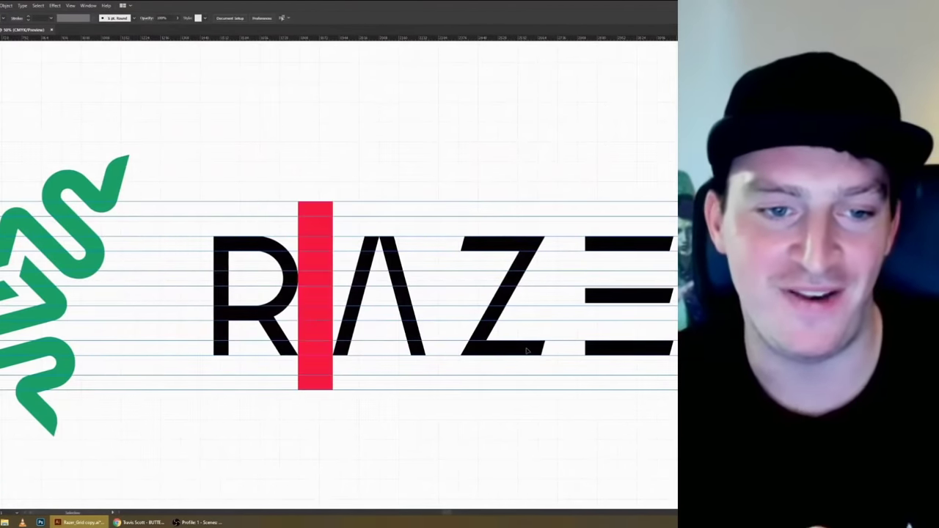
- Move the upper A and R copies down onto the RAZER wordmark
key("ctrl+0")
scroll(477, 266, "up", 3)
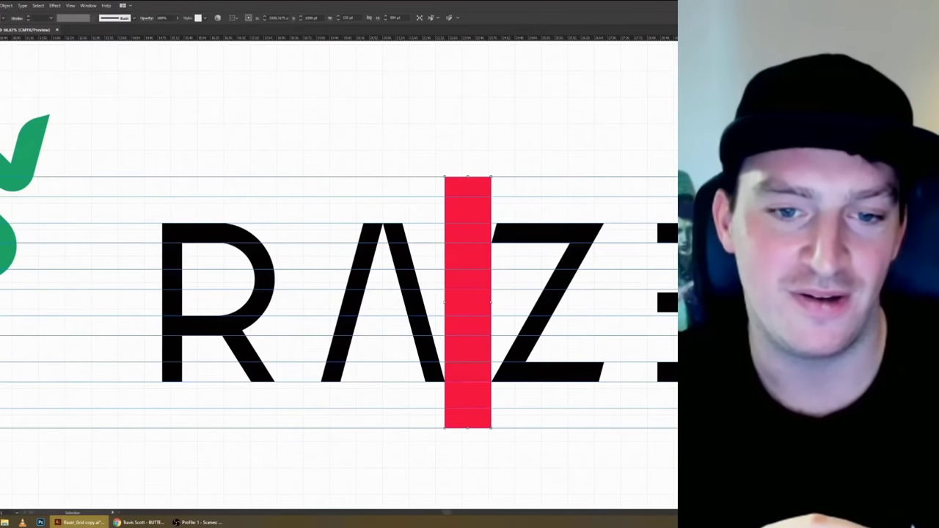
scroll(311, 247, "down", 3)
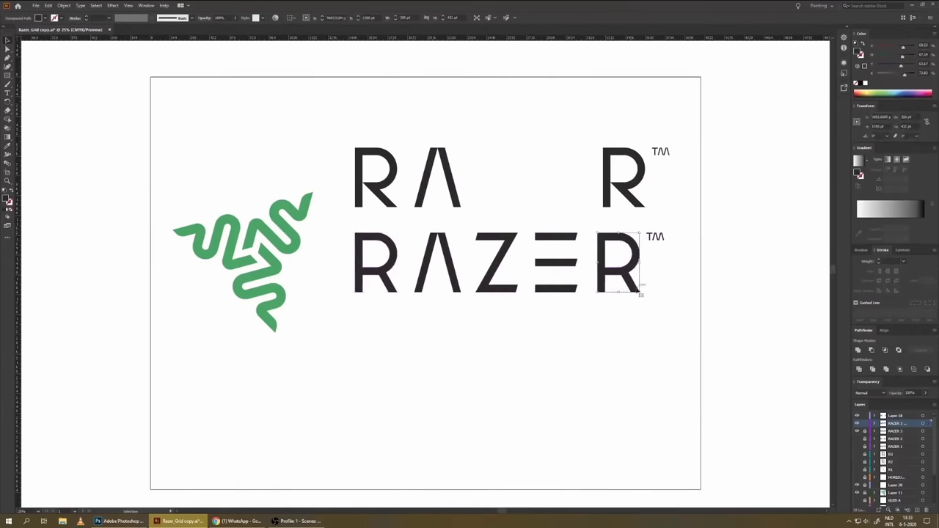
left_click_drag(386, 211, 386, 251)
left_click_drag(632, 169, 637, 253)
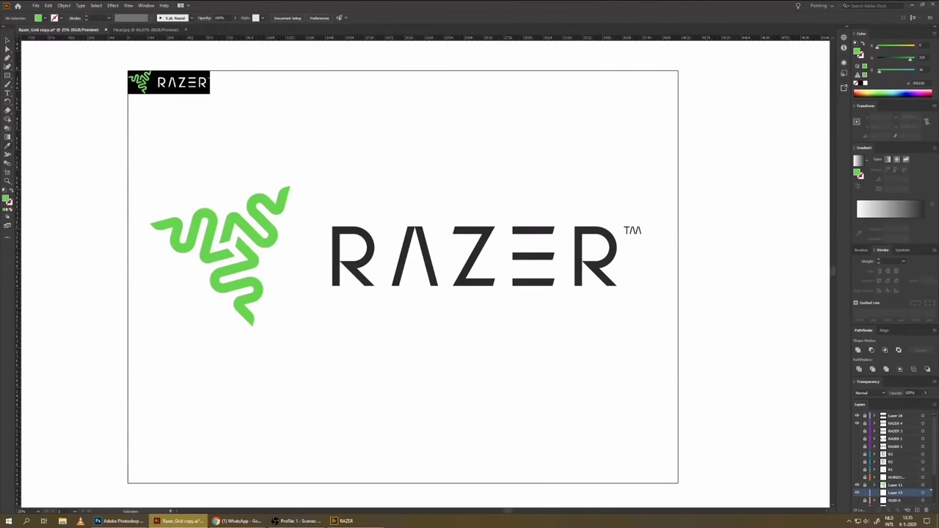
- Draw a black rectangle as the logo's backdrop
left_click_drag(678, 479, 679, 479)
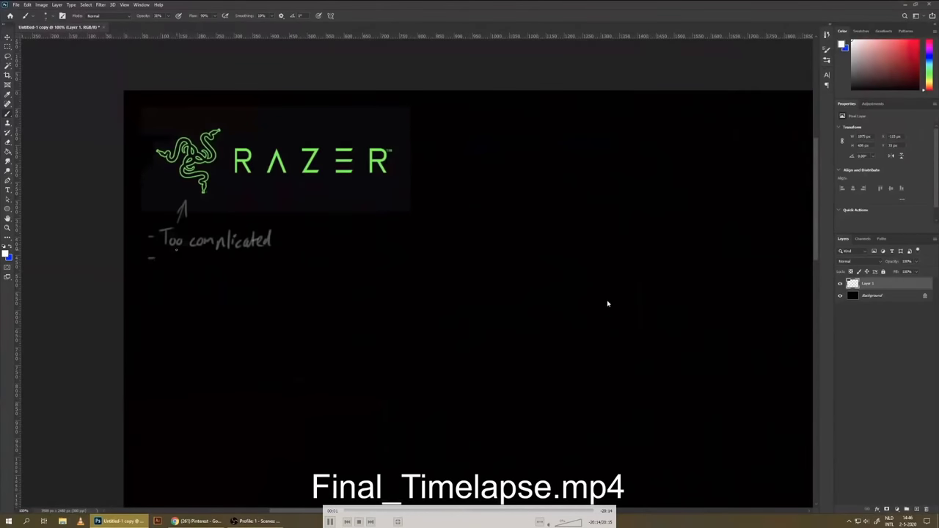
- Pause the timelapse video, leave full screen and close the video player
key("space")
key("Escape")
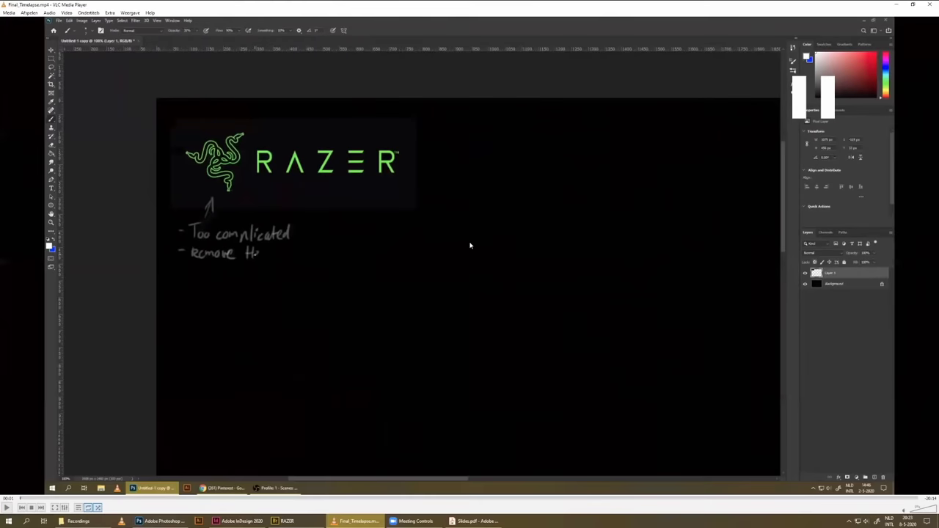
left_click(923, 9)
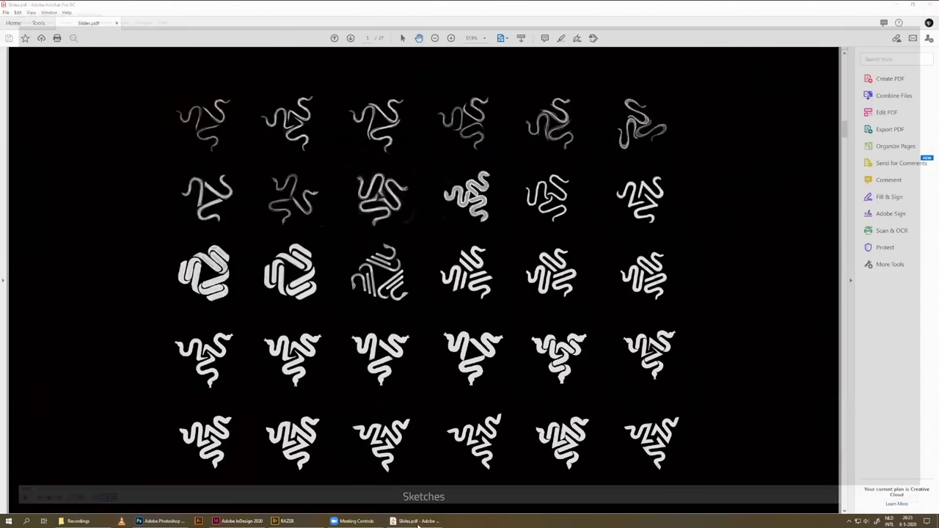
mouse_move(415, 521)
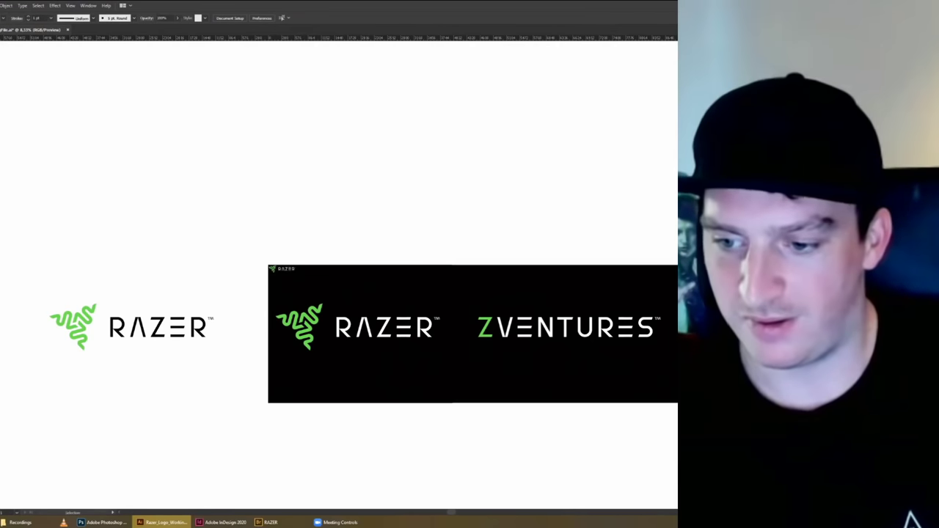
- Hide the ZVENTURES wordmark layer and pan to the left logo's green snake
scroll(476, 395, "up", 1)
scroll(476, 395, "down", 3)
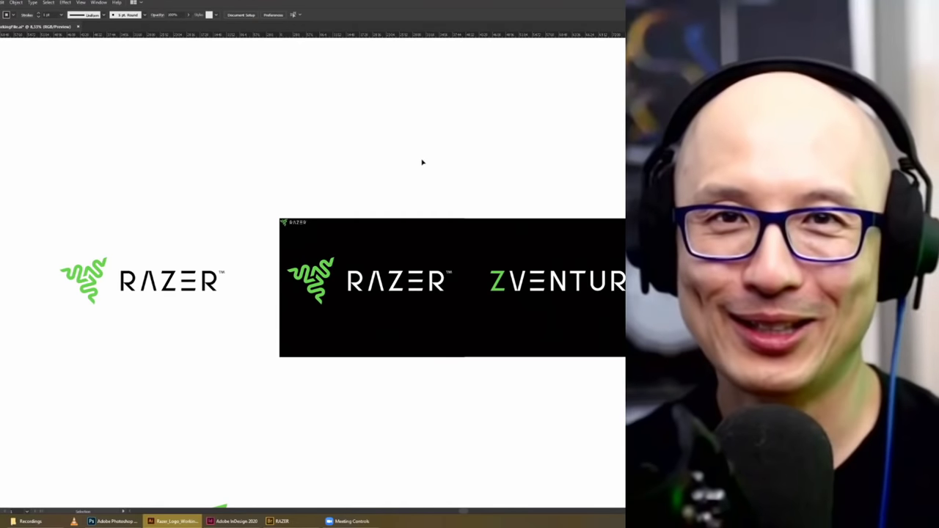
key("ctrl+plus")
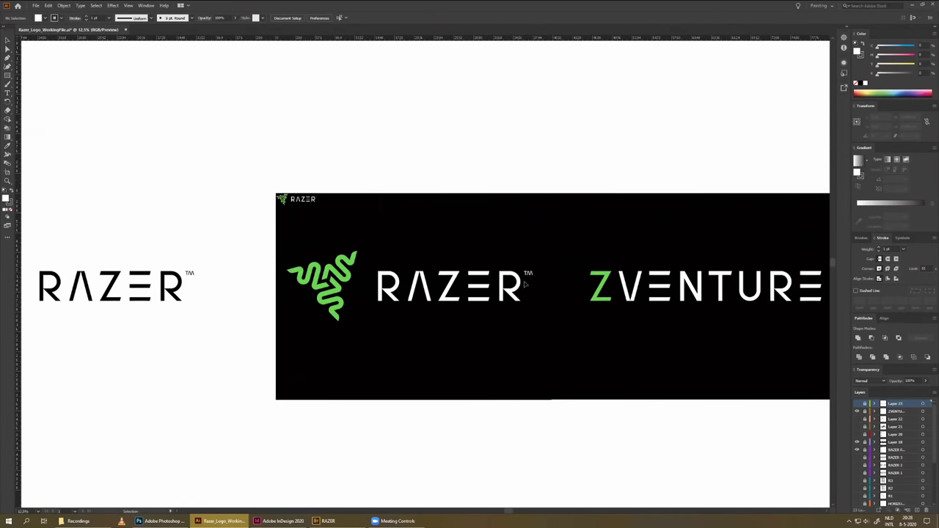
left_click_drag(560, 319, 522, 293)
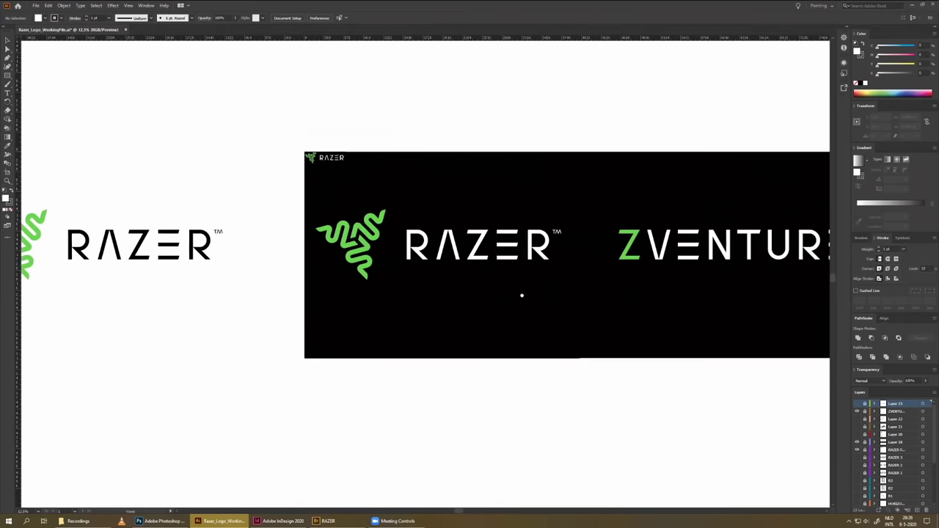
left_click(856, 411)
left_click_drag(522, 362, 564, 342)
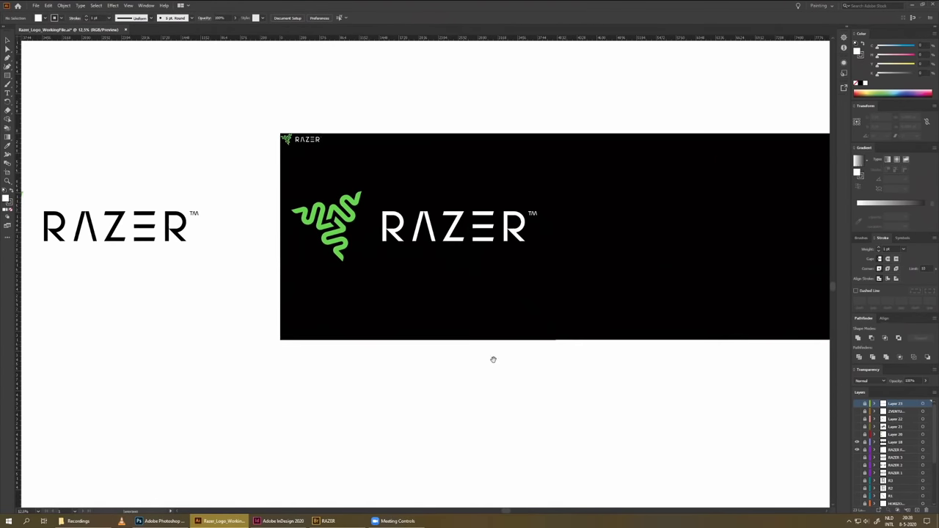
left_click_drag(516, 367, 613, 380)
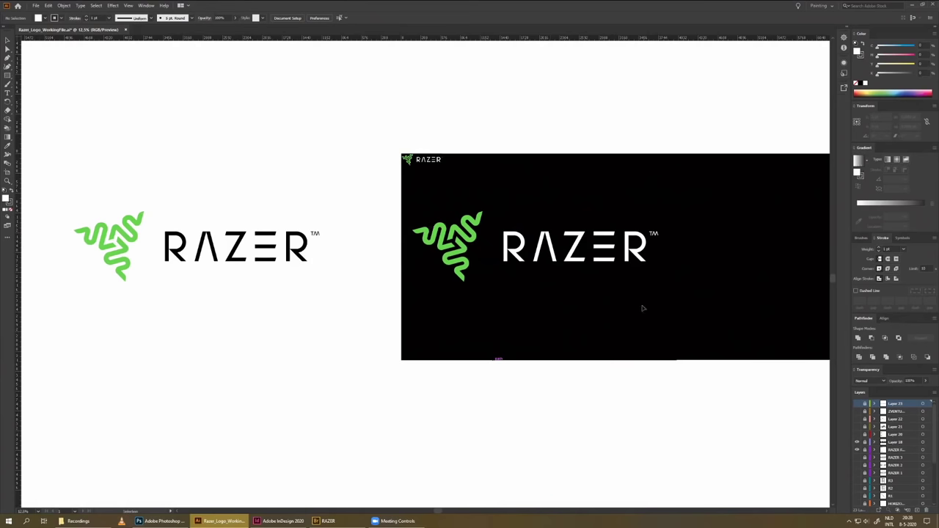
- Toggle the black background and RAZER text layers off and on to check, zooming closer
scroll(858, 446, "down", 3)
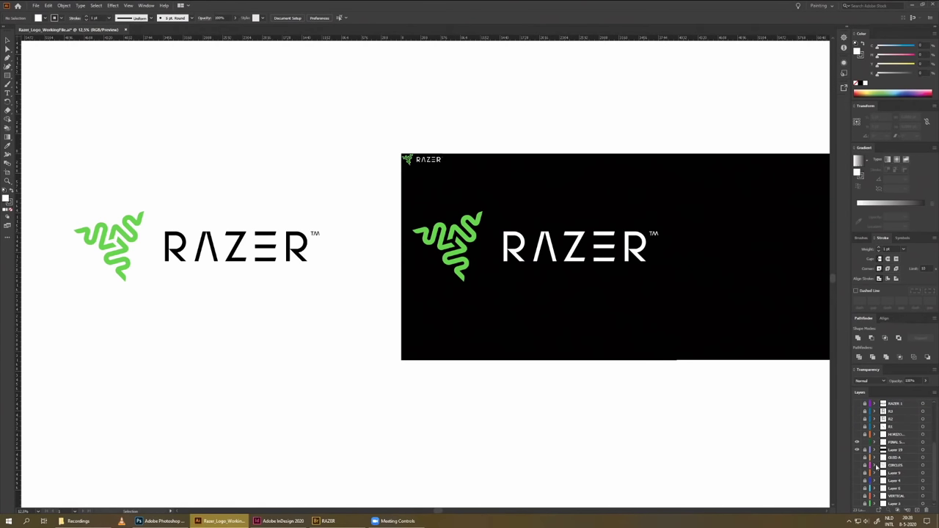
scroll(623, 371, "right", 2)
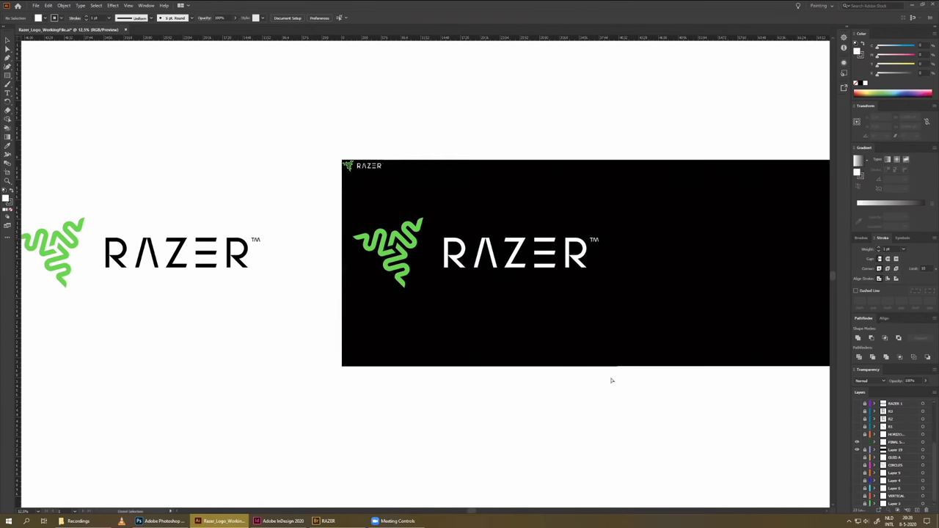
key("ctrl+plus")
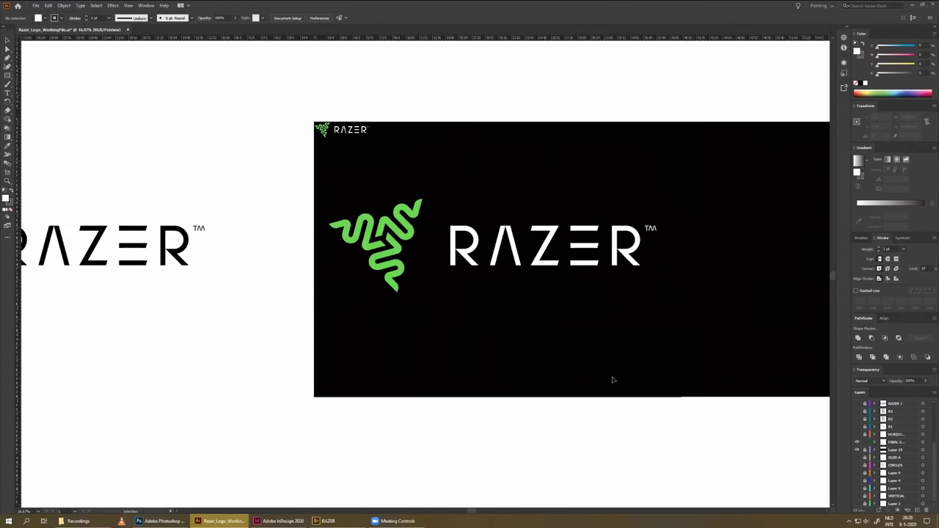
left_click(856, 450)
left_click(857, 449)
scroll(865, 444, "up", 3)
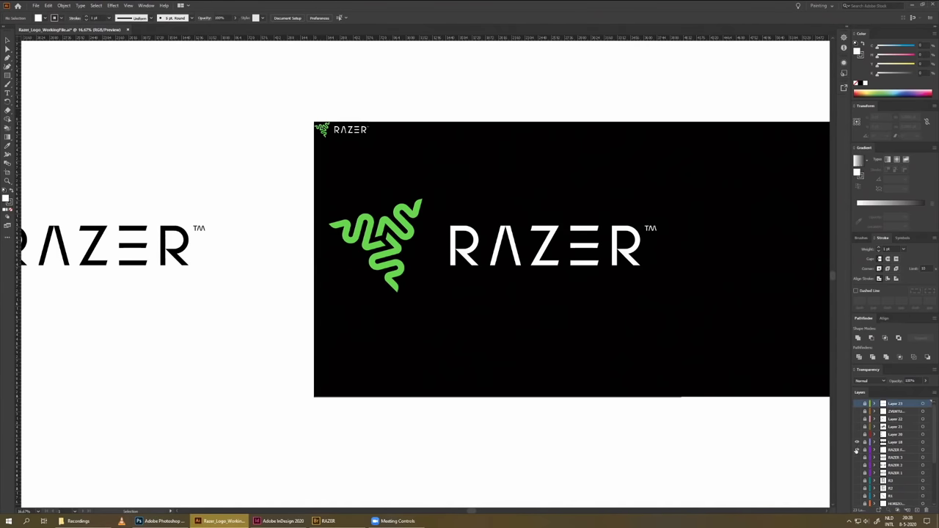
left_click(857, 449)
left_click(856, 450)
key("ctrl+plus")
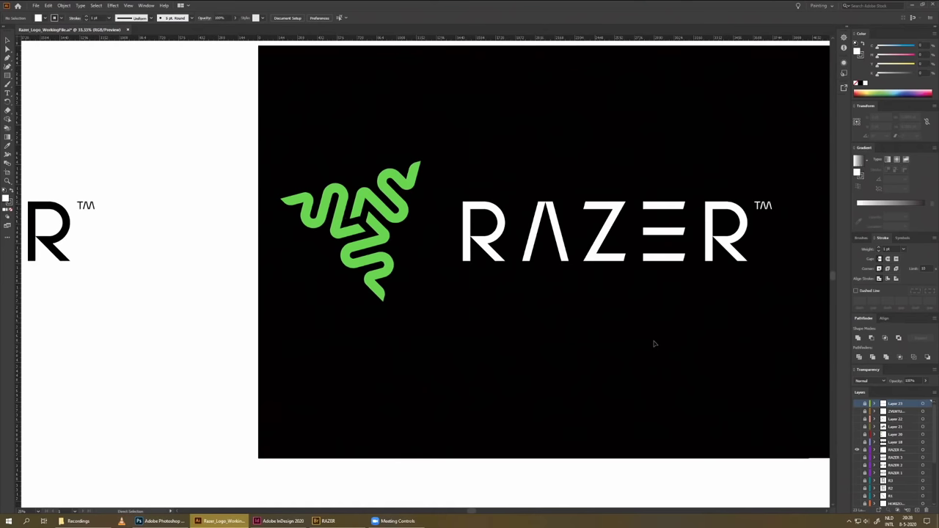
key("ctrl+plus")
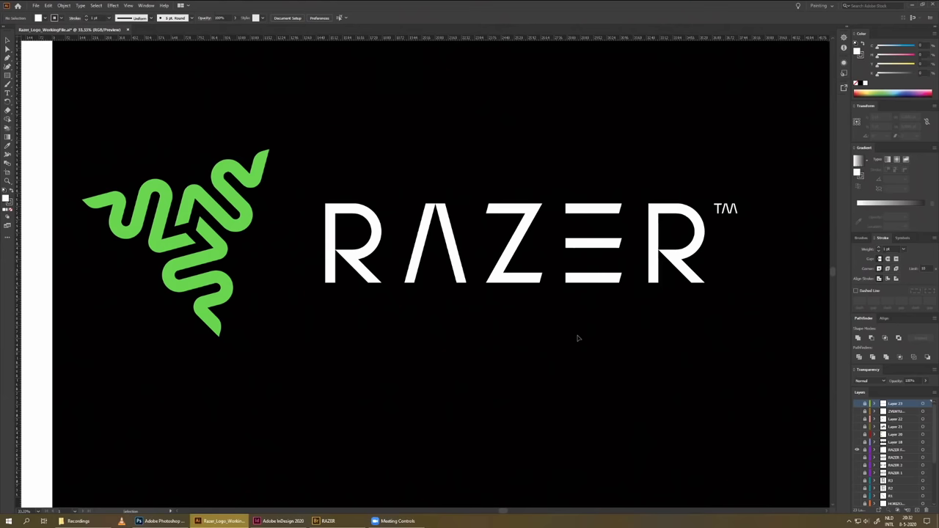
scroll(577, 339, "up", 1)
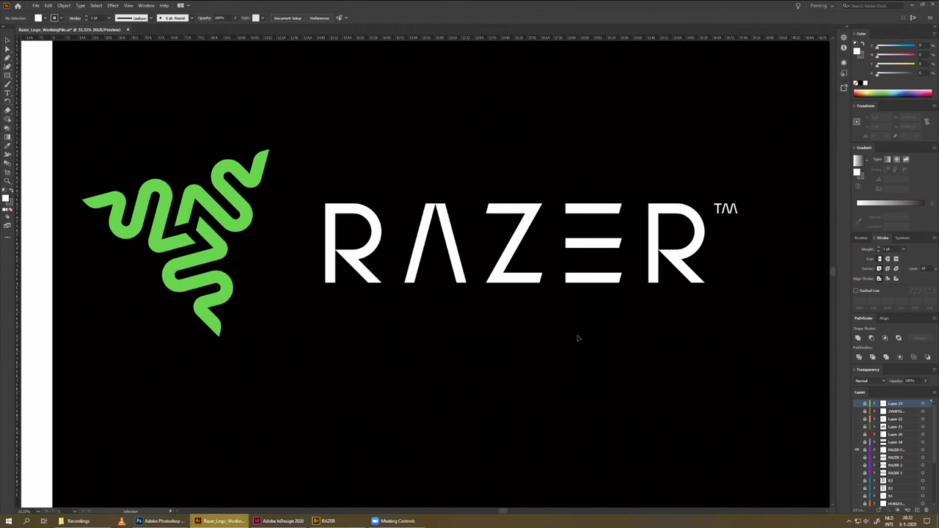